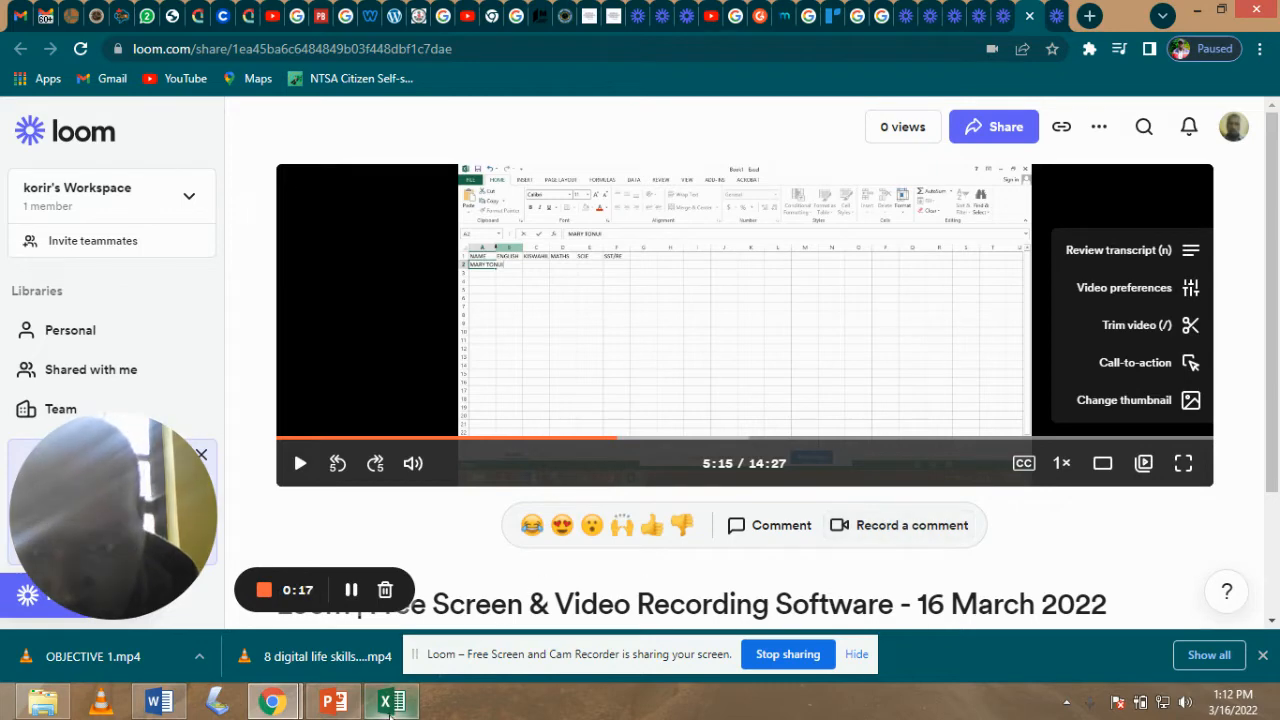
- Switch from the Loom page to the END TERM RESULTS workbook in Excel
click(393, 704)
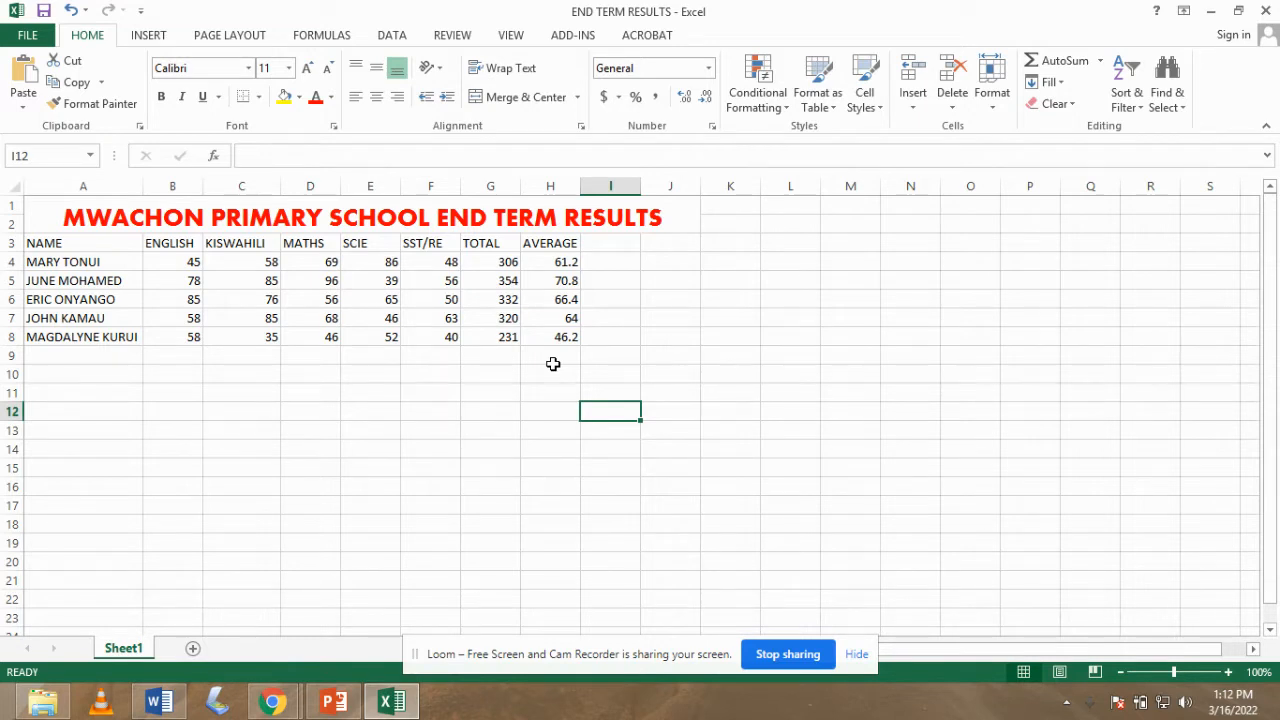
- Widen column A so the full student names show in the NAME column
click(70, 217)
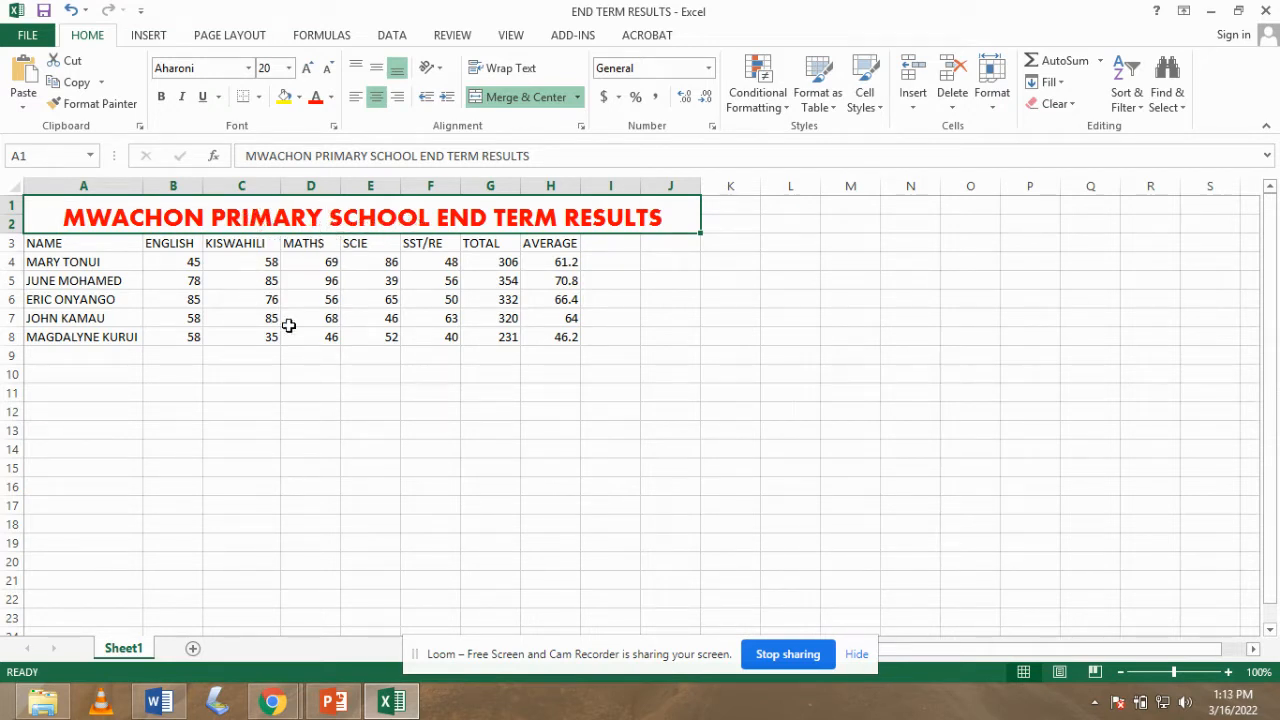
click(236, 246)
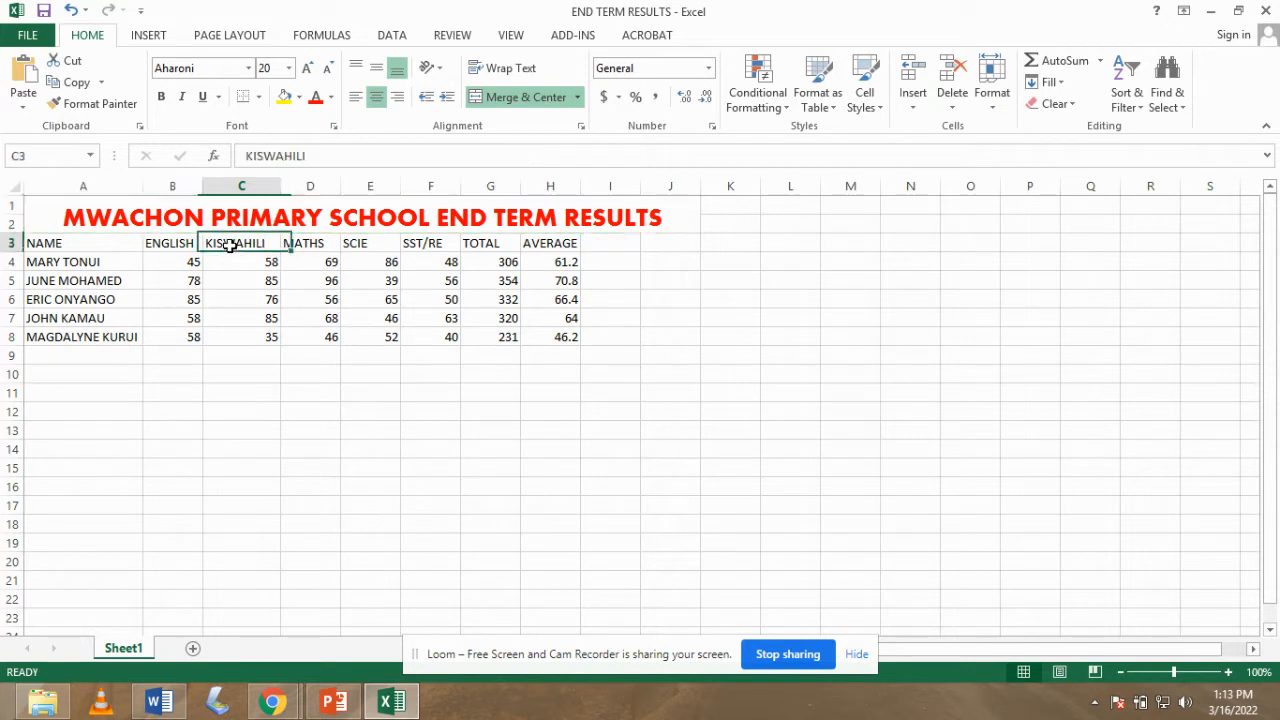
click(31, 244)
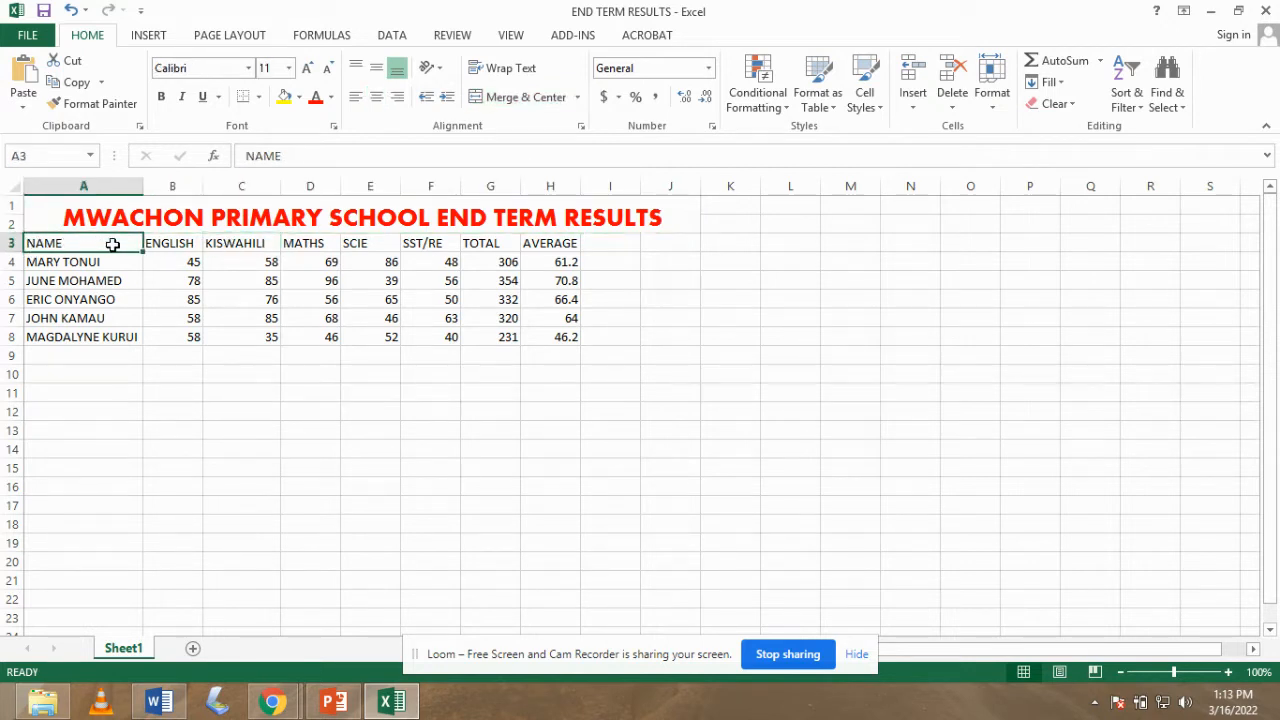
drag(143, 186, 153, 188)
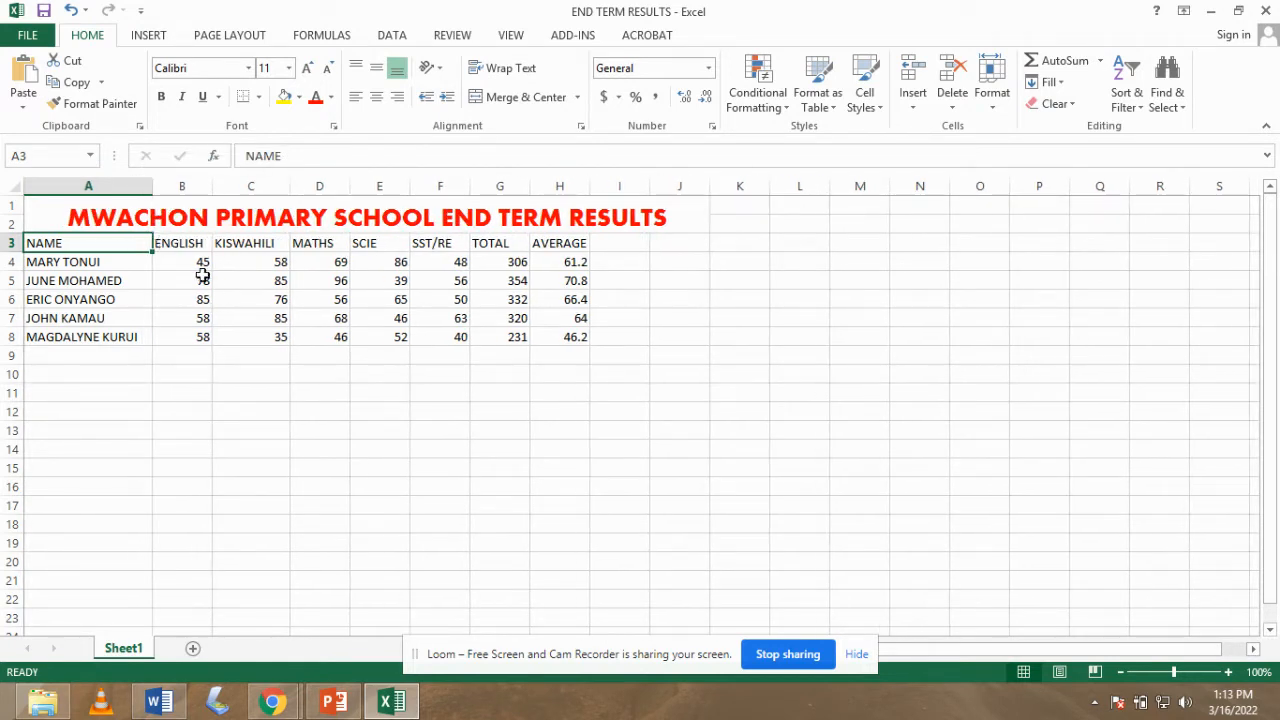
- Fill =SUM(B4:F4) from G4 down to G8, giving totals 306, 354, 332, 320 and 231
click(515, 261)
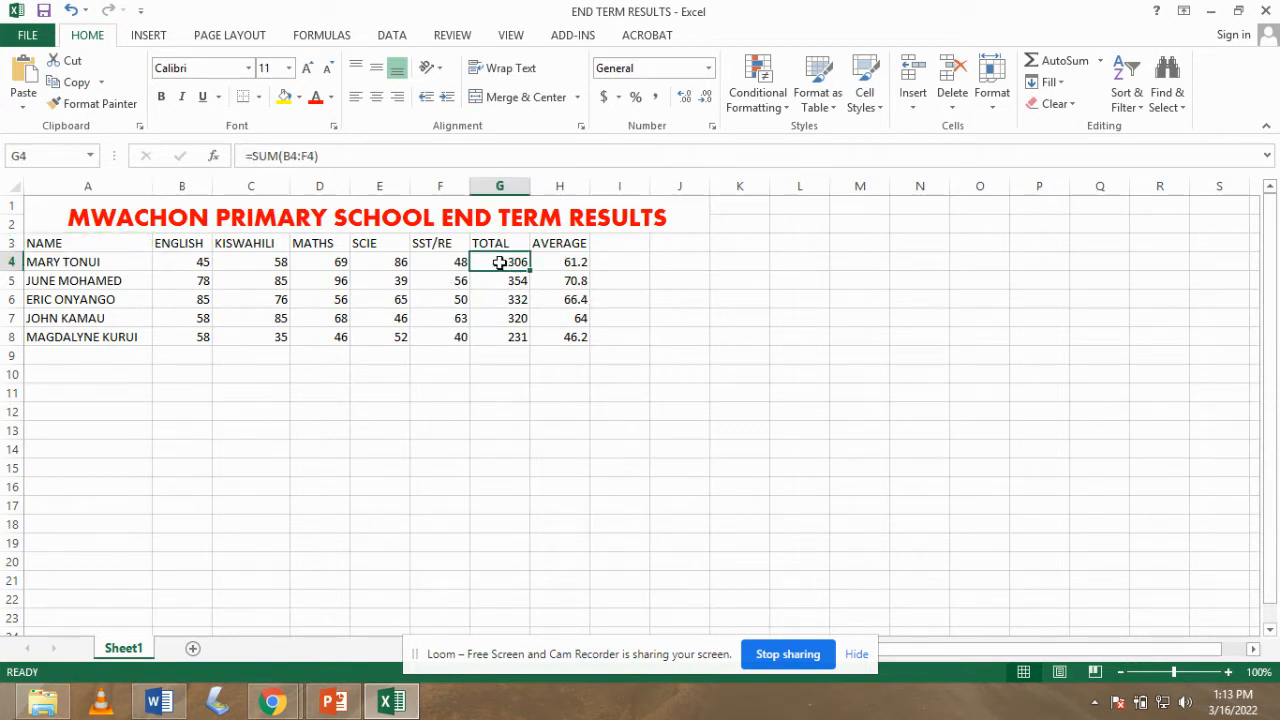
click(254, 156)
click(331, 158)
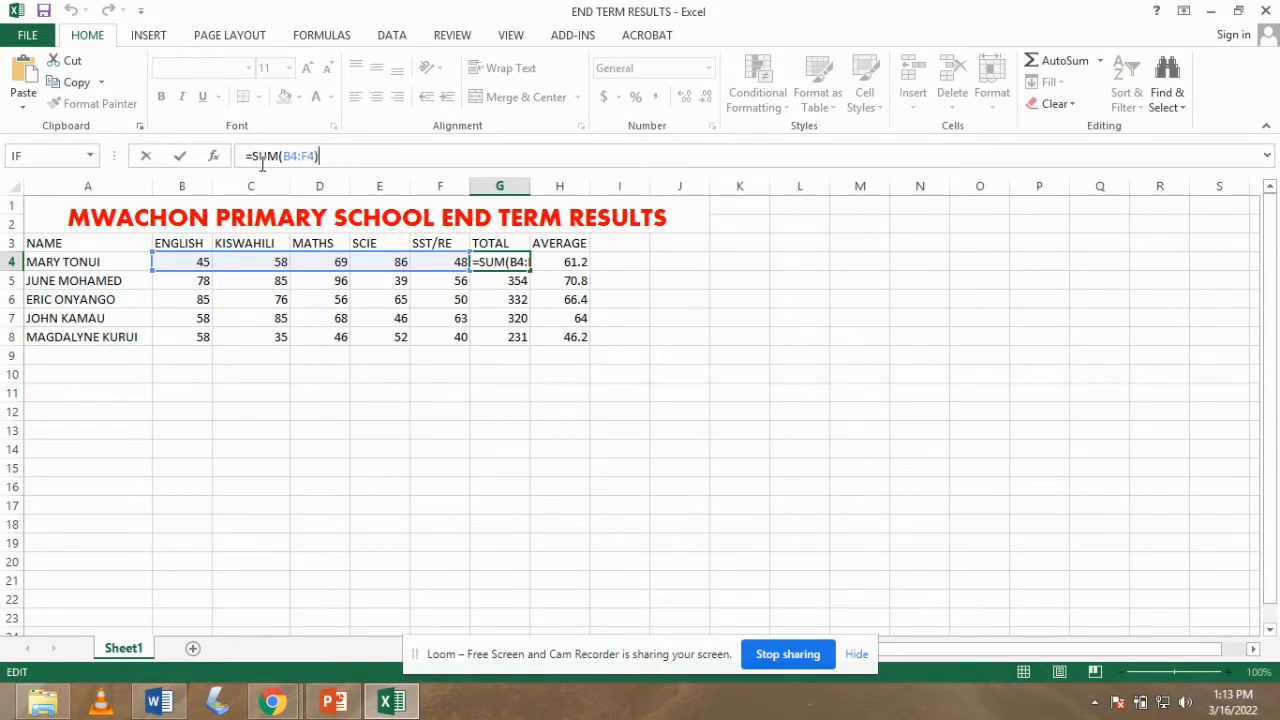
drag(253, 158, 246, 158)
key(Return)
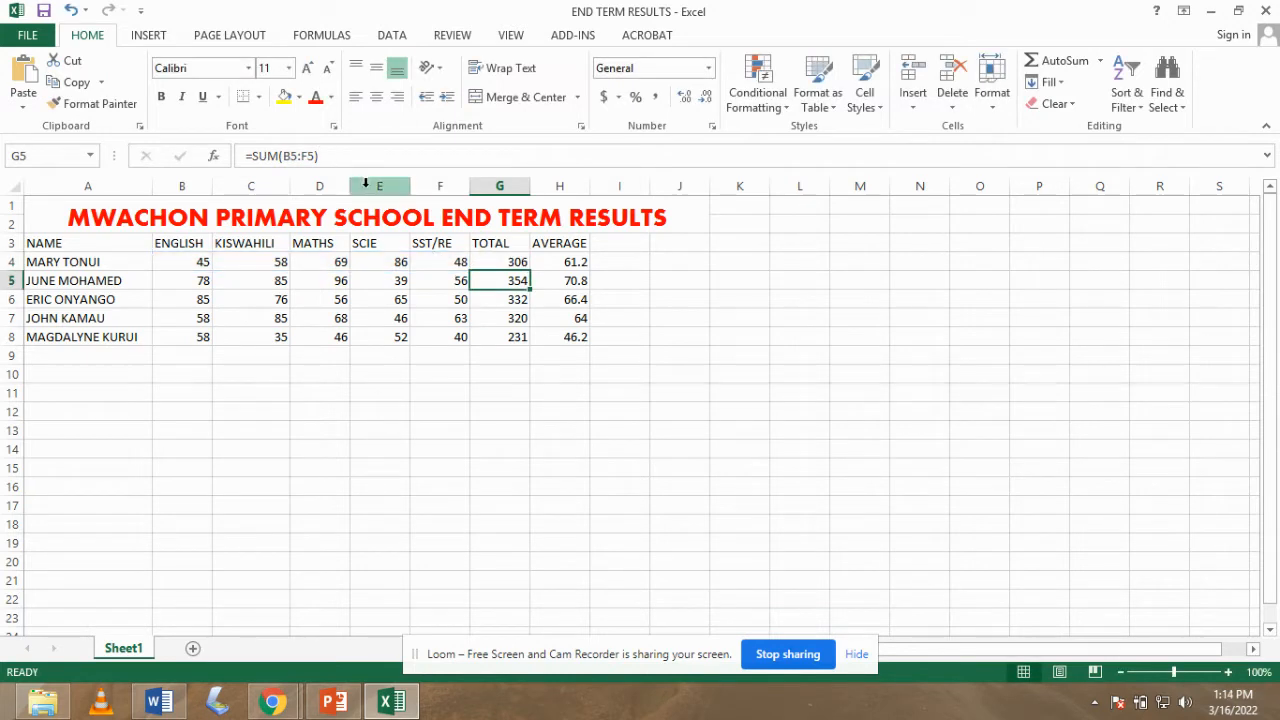
click(517, 263)
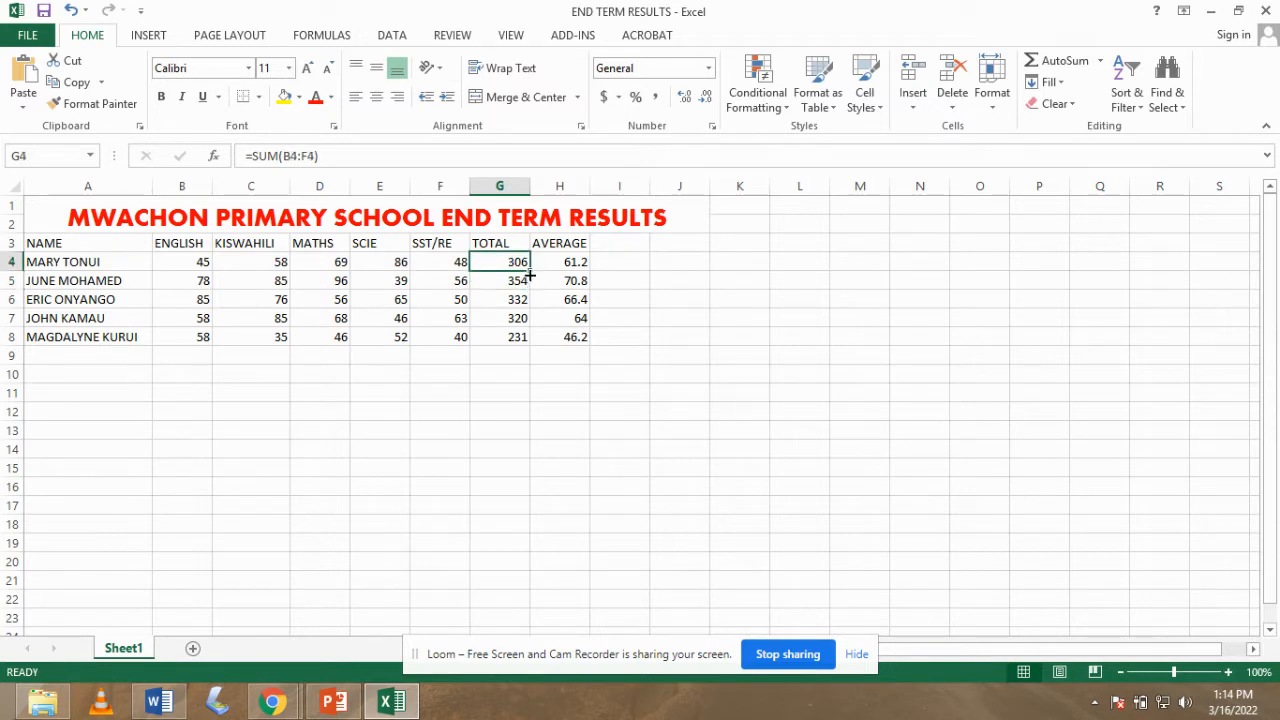
drag(533, 271, 527, 343)
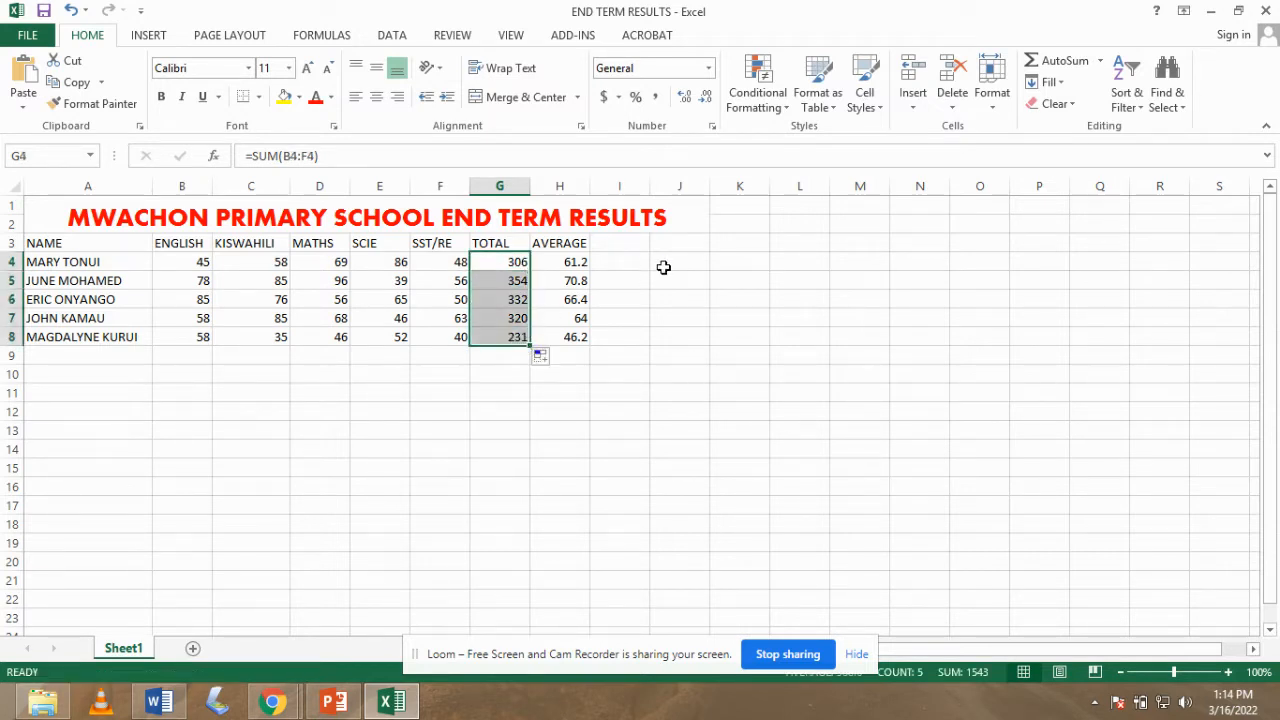
click(623, 265)
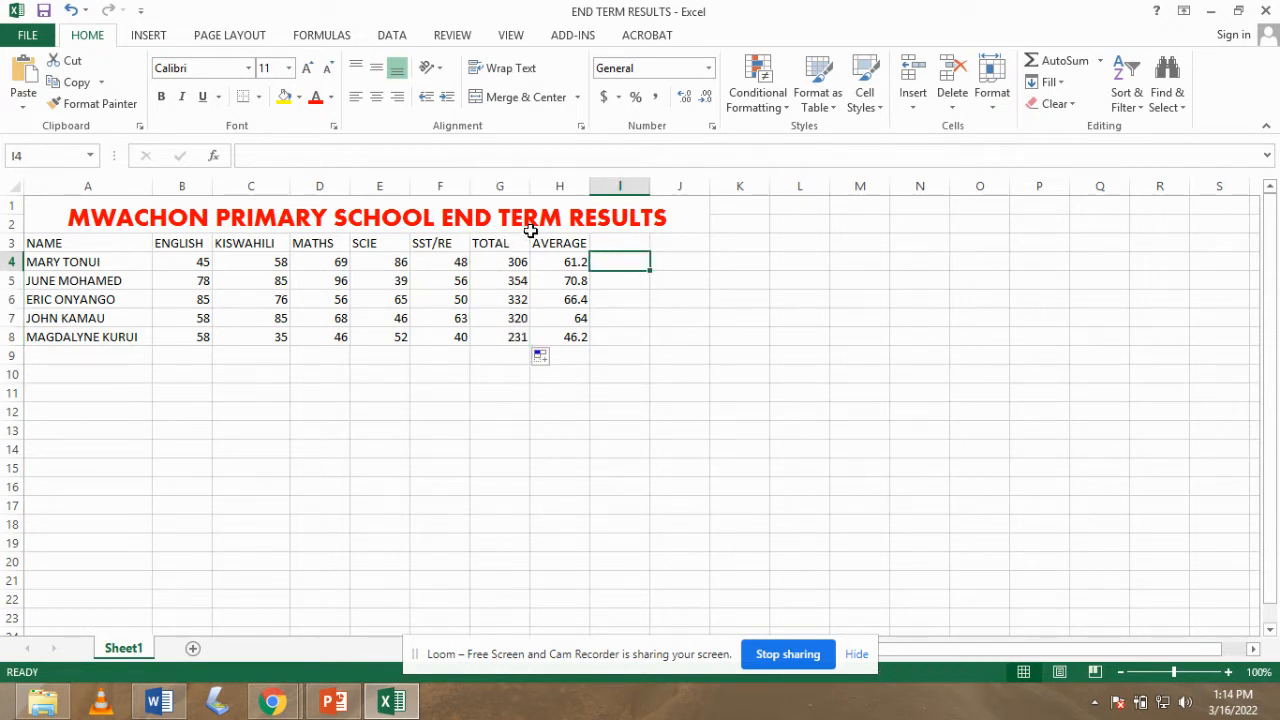
- Narrow the TOTAL column and fill =AVERAGE(B4:F4) from H4 down to H8 (61.2 to 46.2)
drag(528, 183, 522, 183)
click(552, 262)
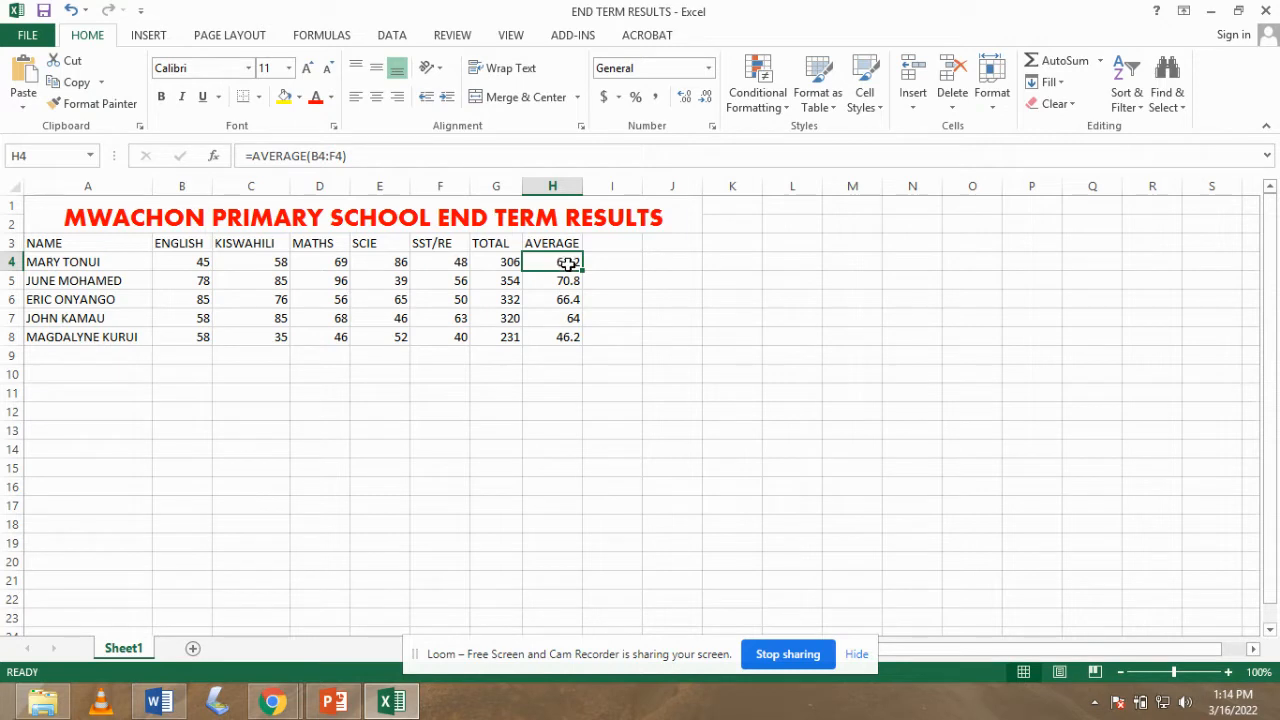
drag(583, 270, 584, 343)
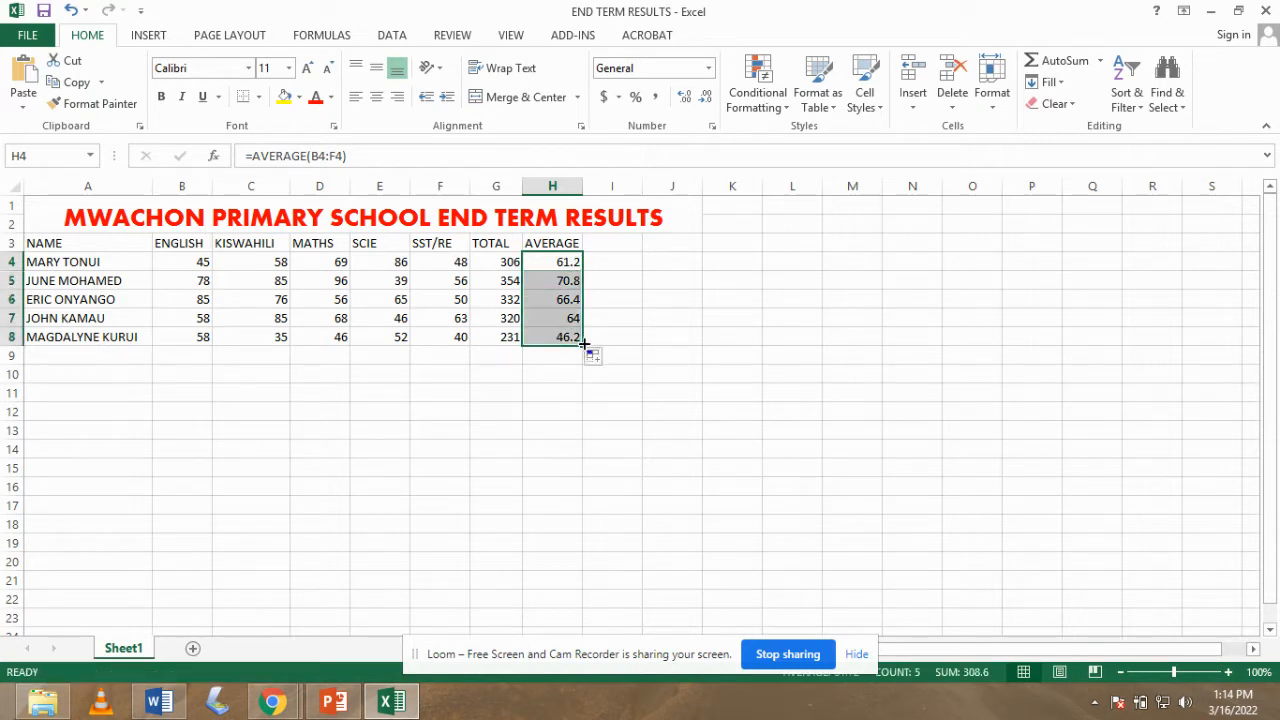
click(624, 305)
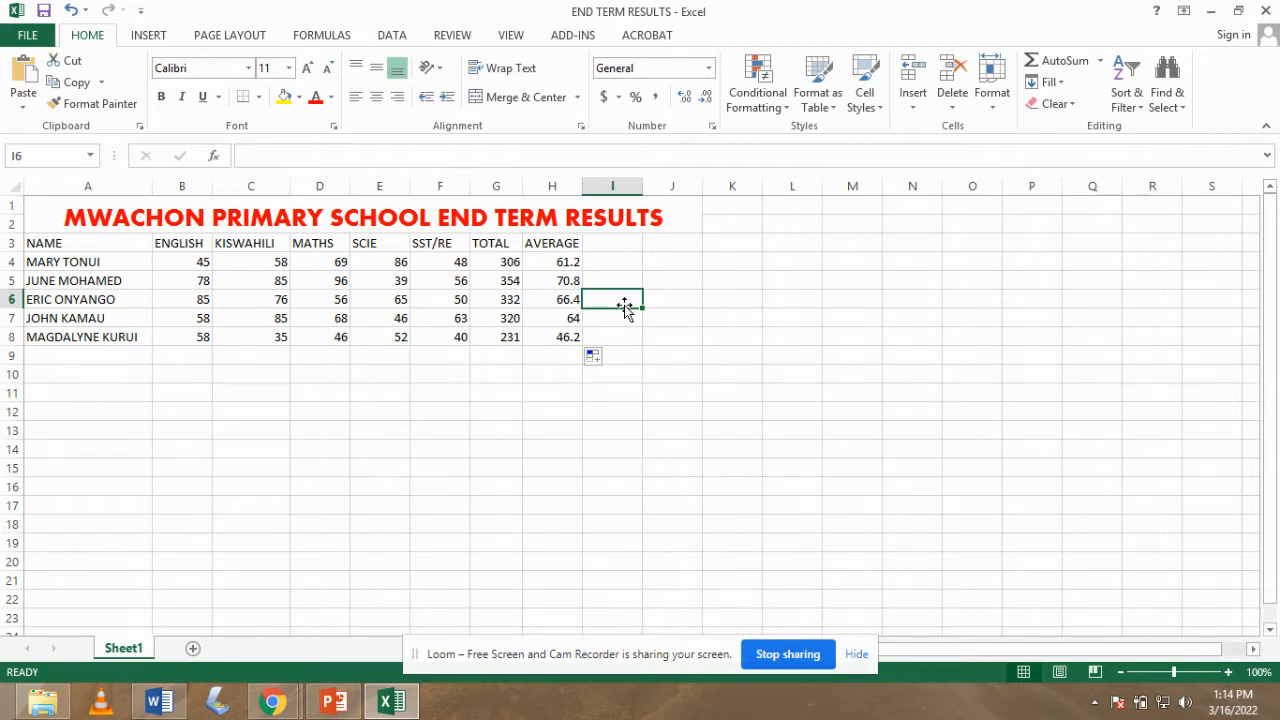
click(620, 247)
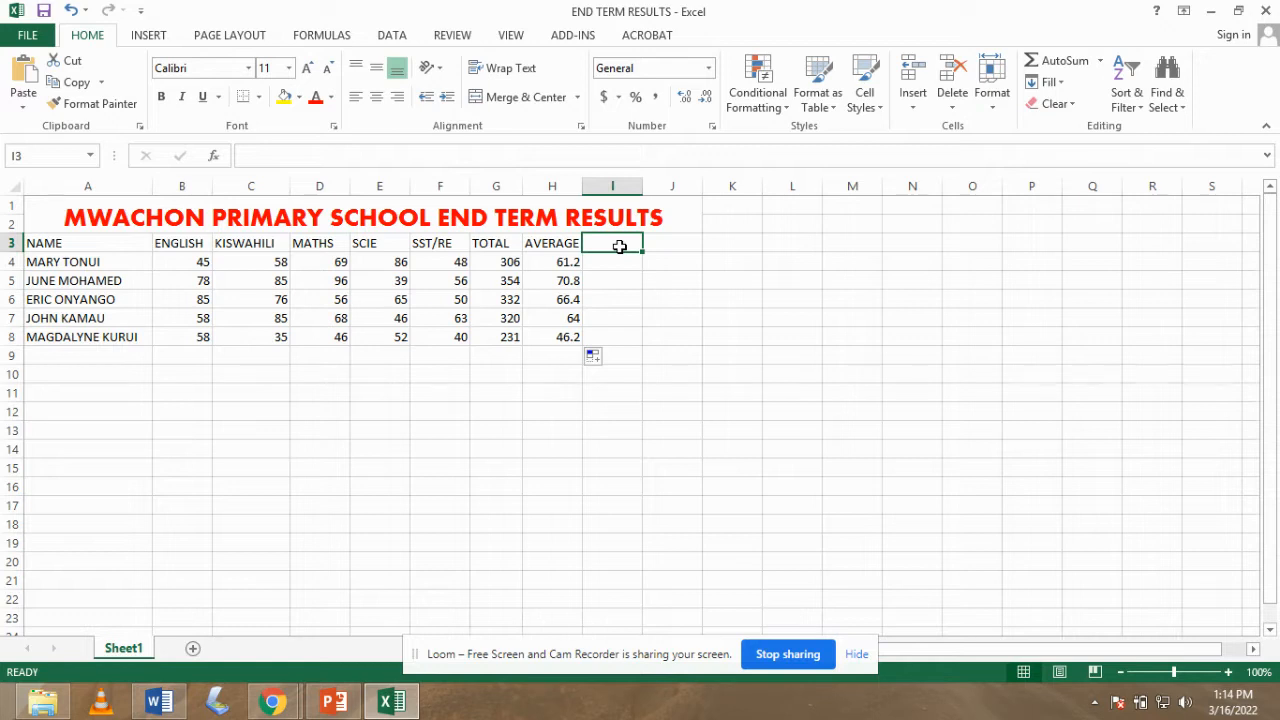
- Add the heading GRADE in I3, correcting the GDADE typo
text(GDADE)
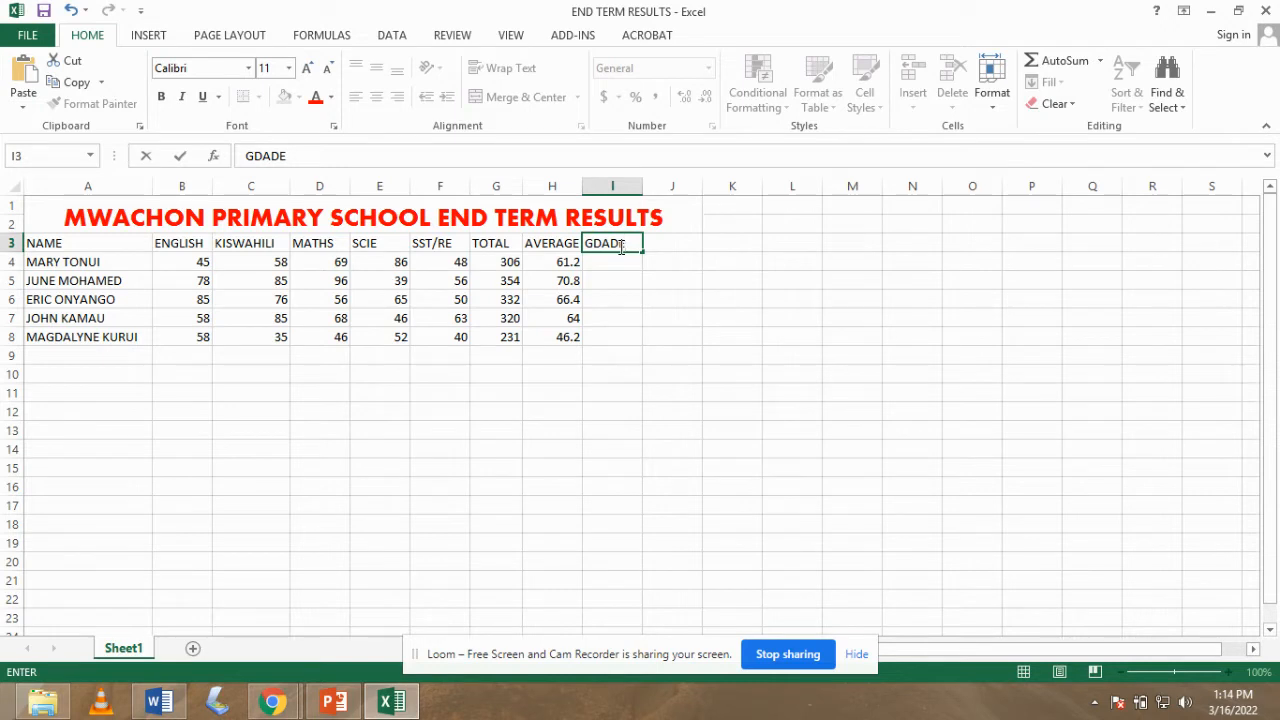
click(602, 246)
key(BackSpace)
text(R)
click(600, 261)
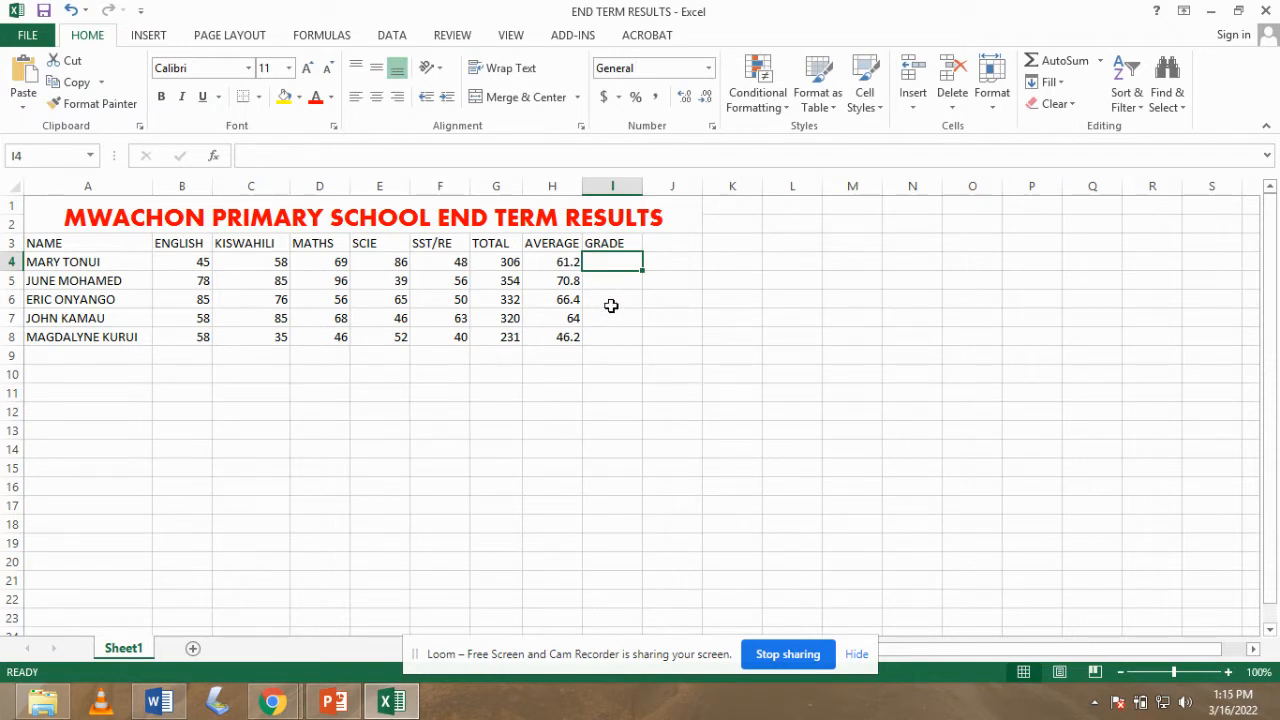
- Add a sixth student in row 9 with marks 20, 25, 36, 50, 41 (total 172, average 34.4)
click(83, 358)
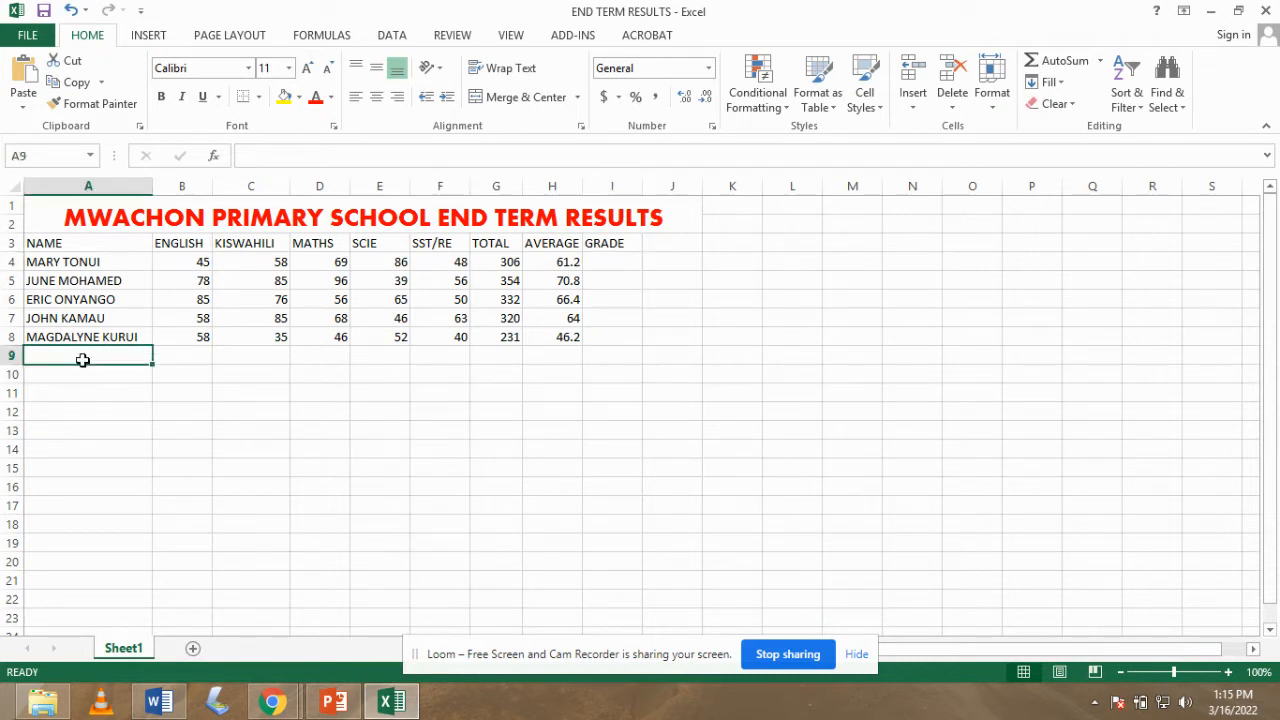
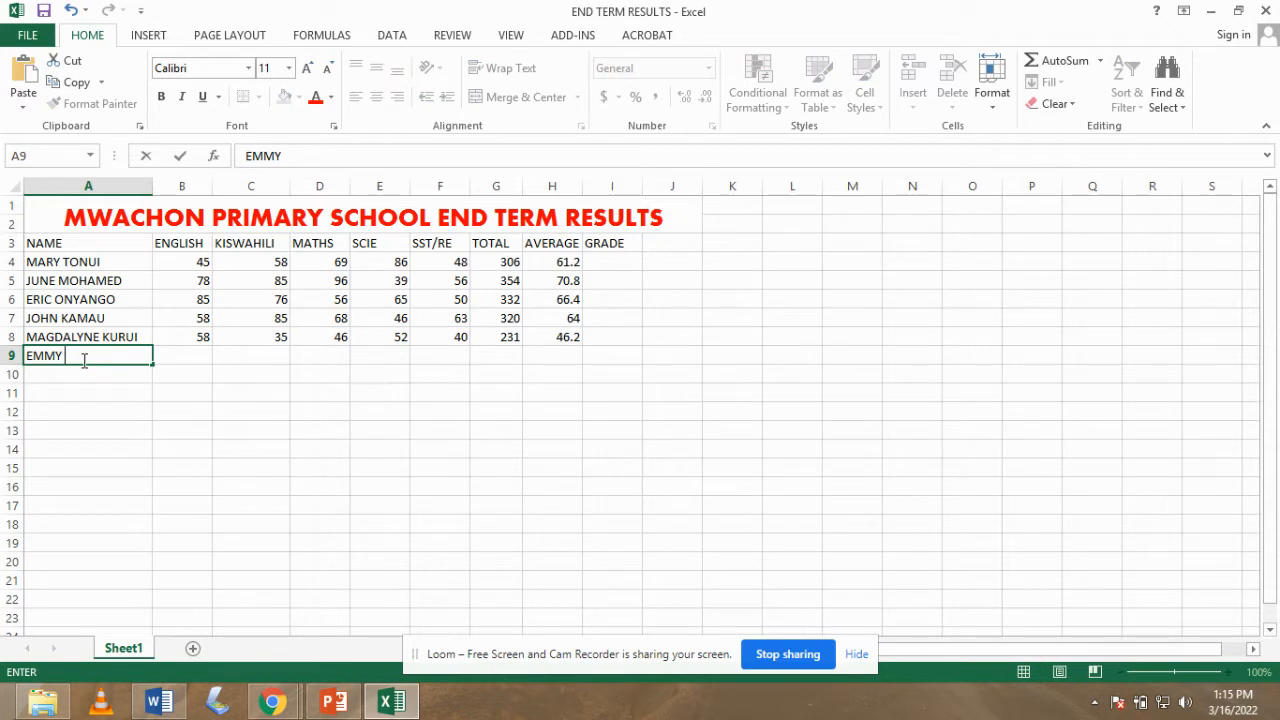
click(185, 355)
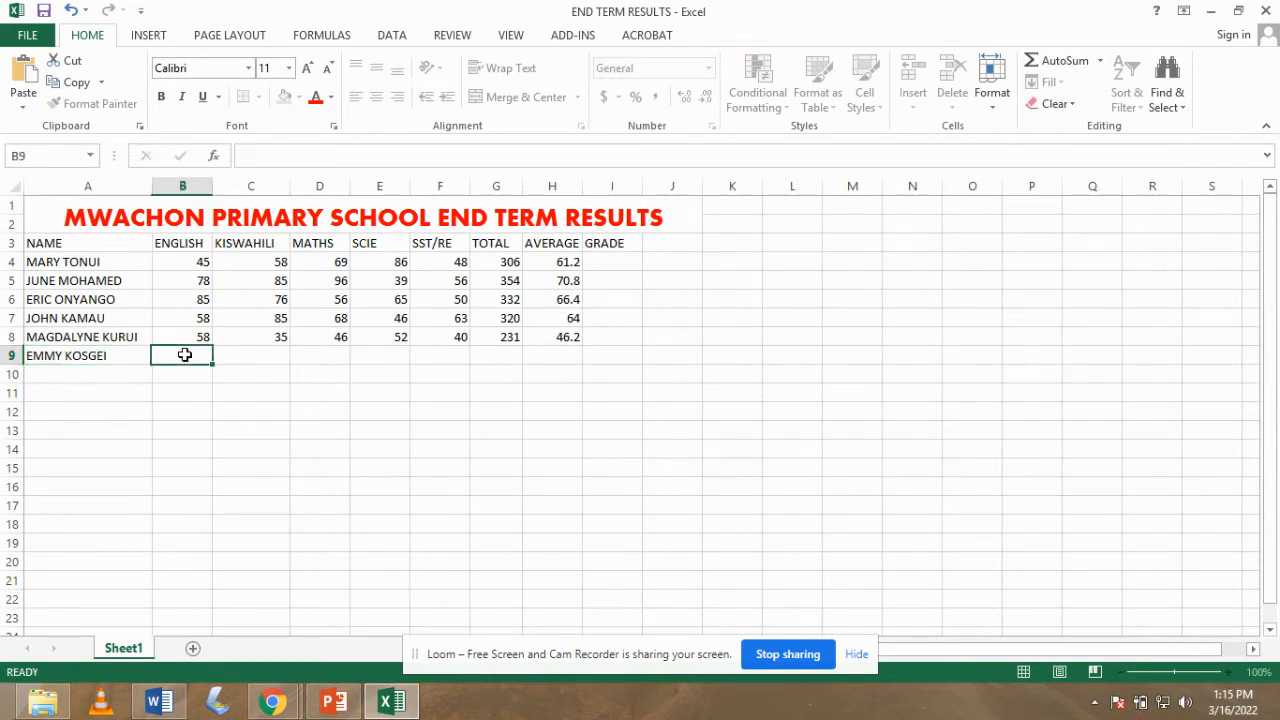
text(20)
key(Tab)
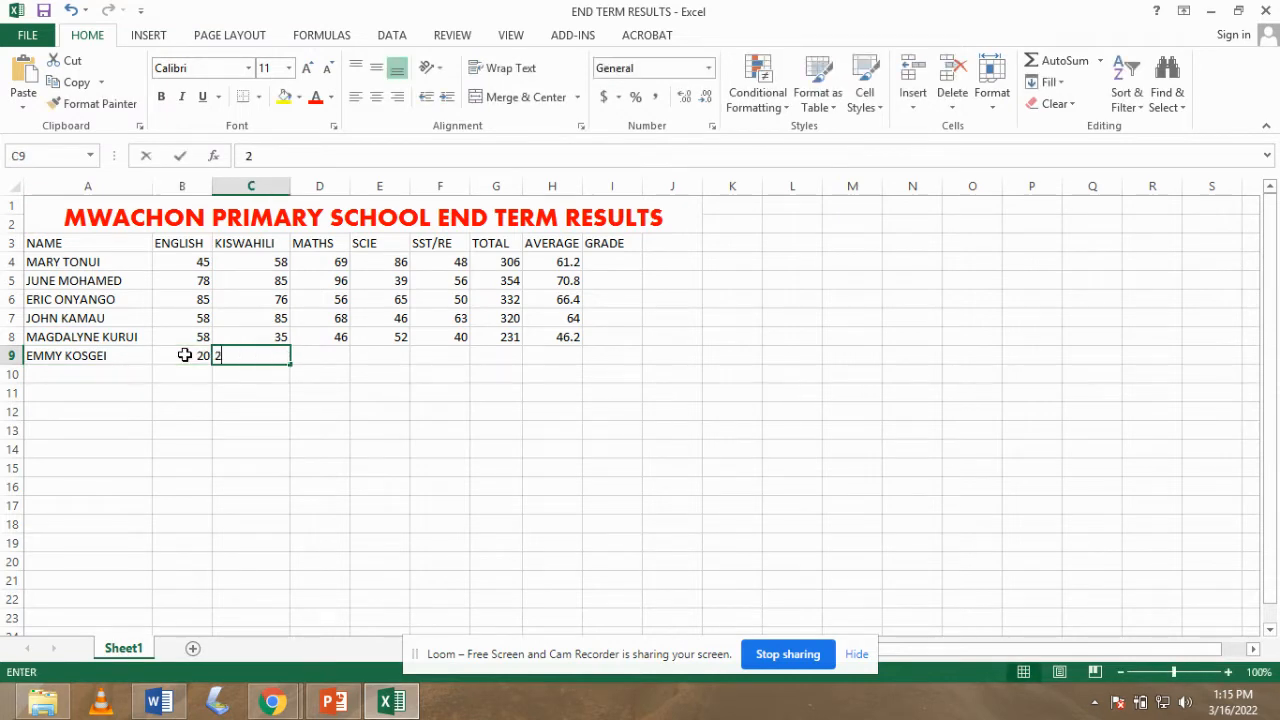
text(25)
key(Tab)
text(36)
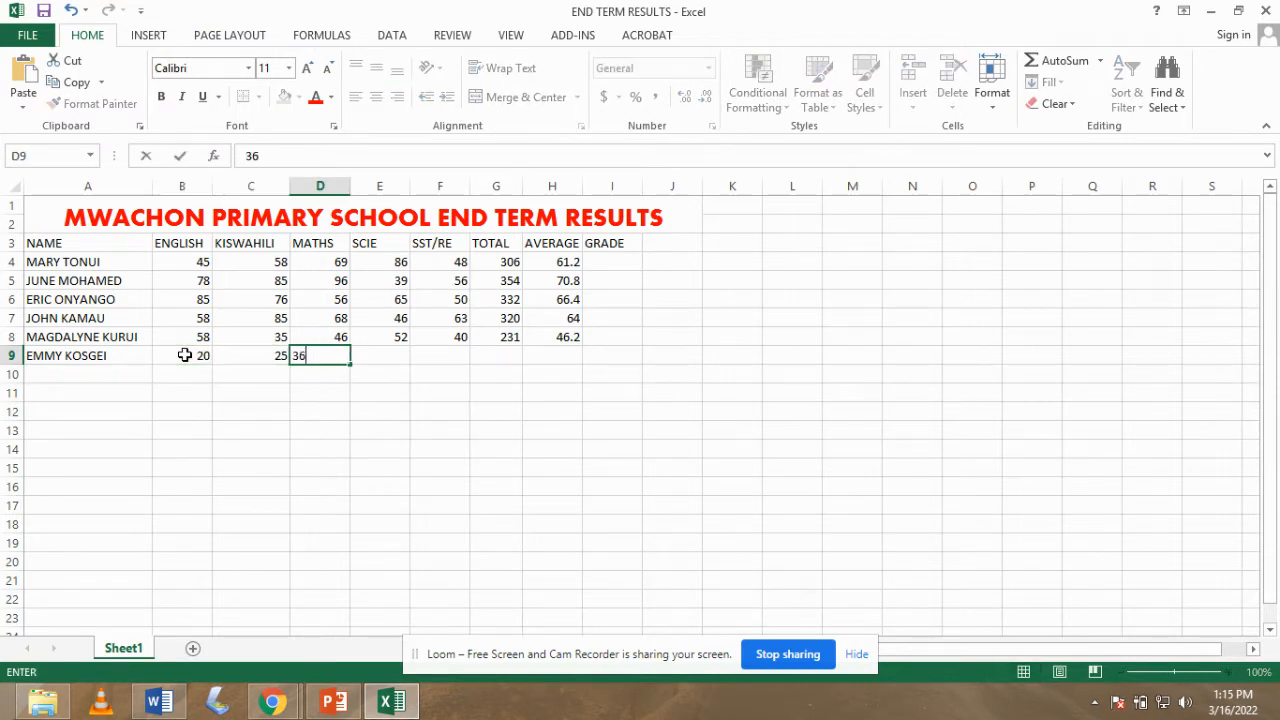
key(Tab)
text(50)
key(Tab)
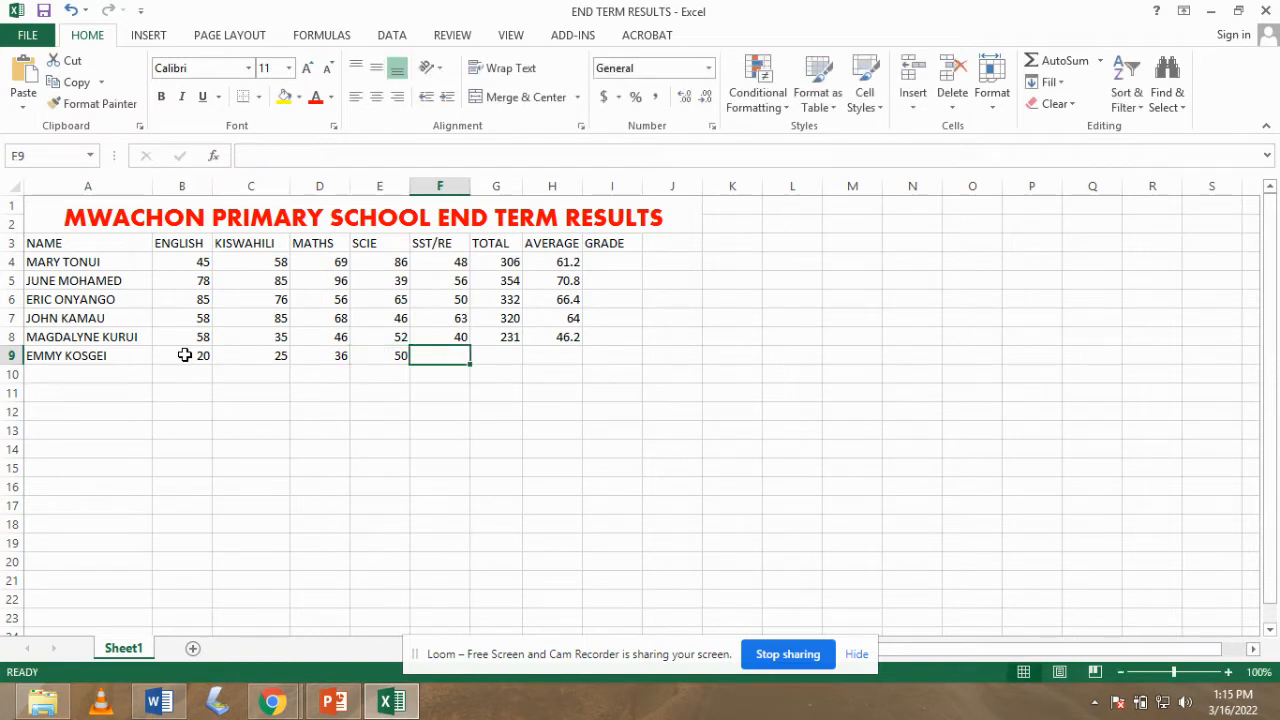
text(41)
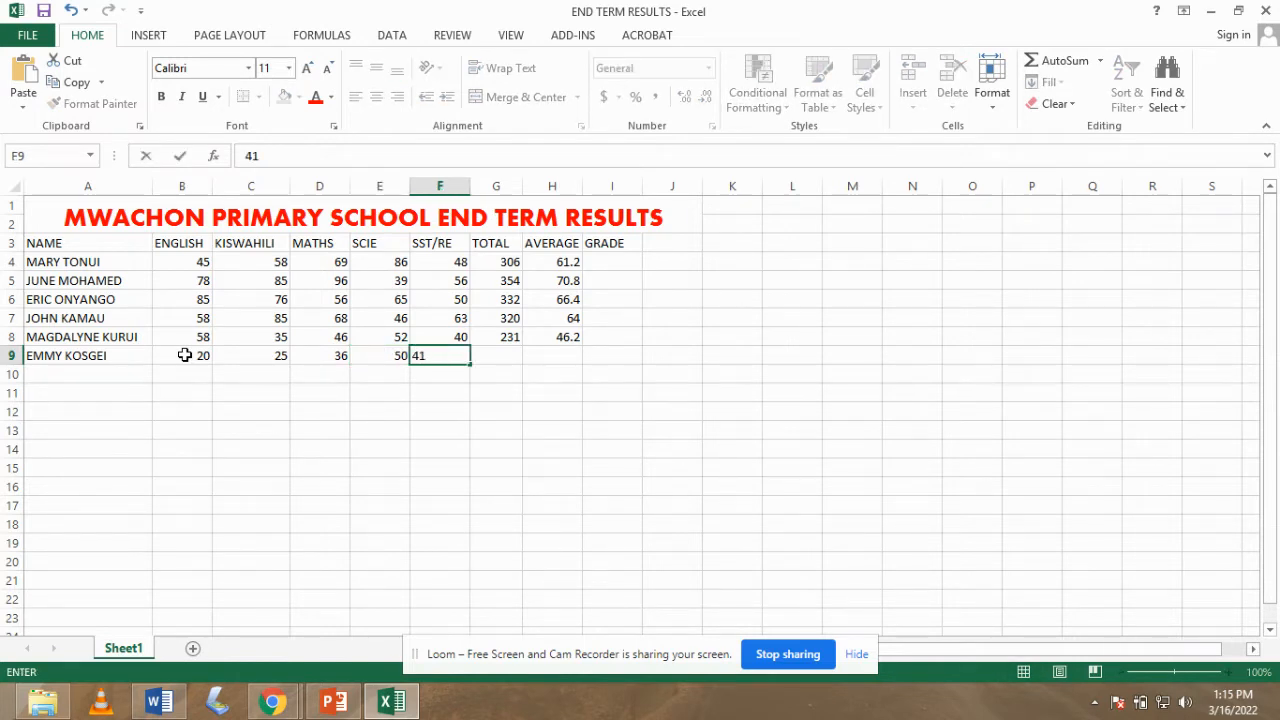
key(Tab)
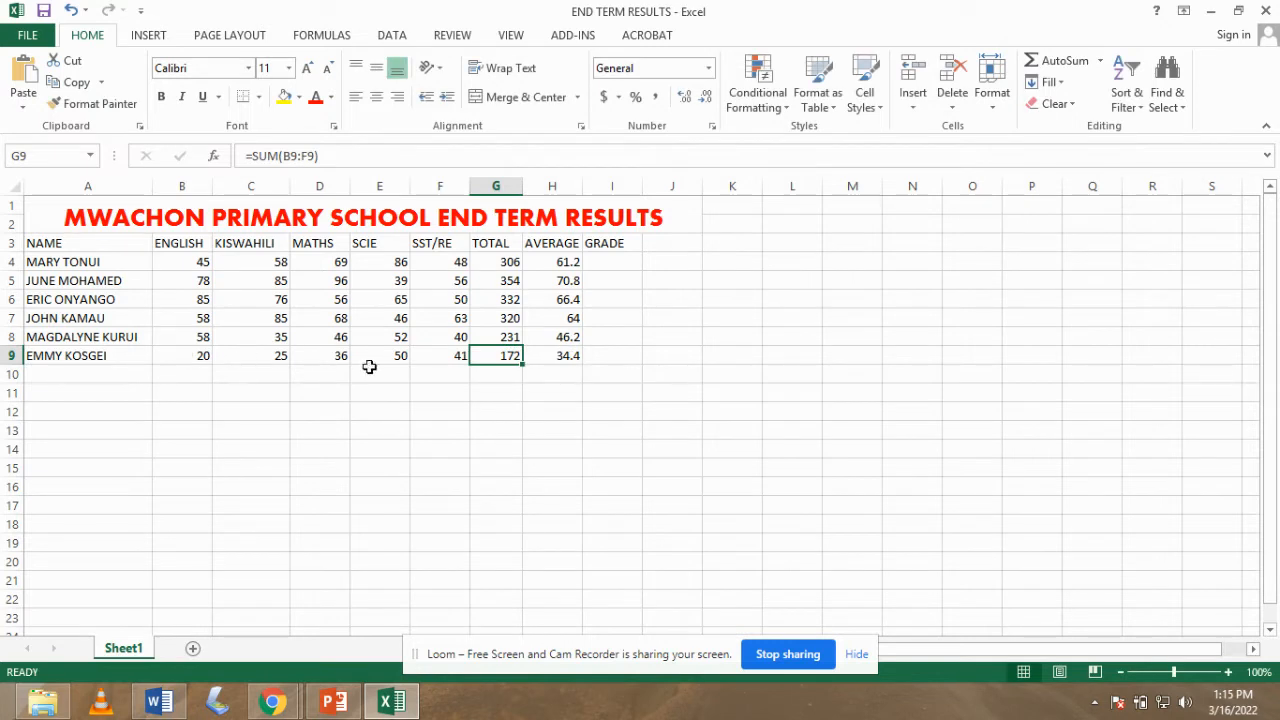
click(566, 361)
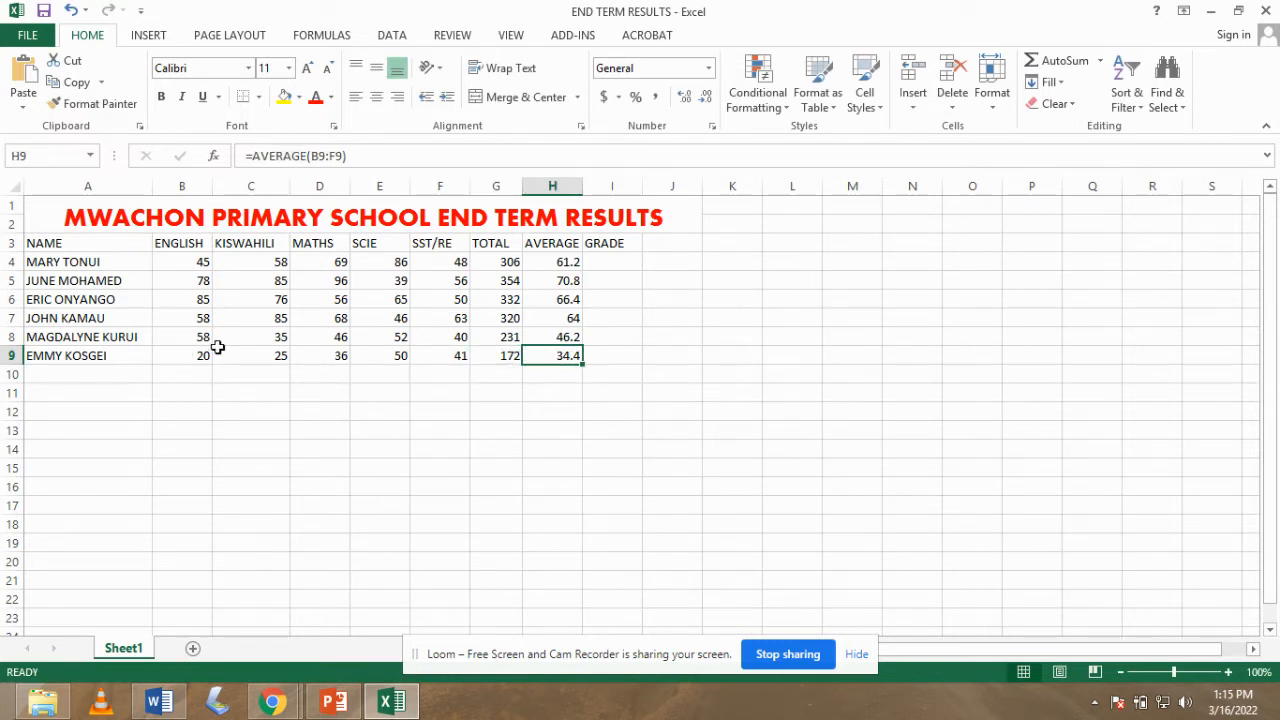
click(76, 381)
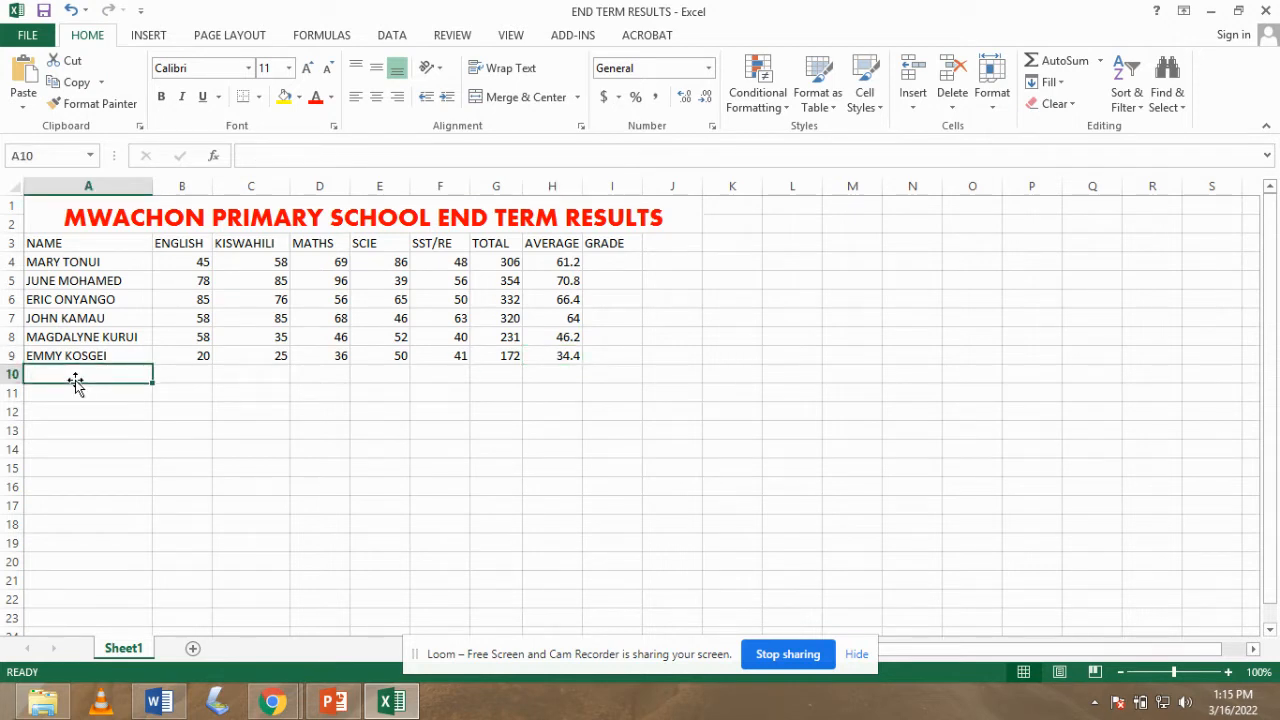
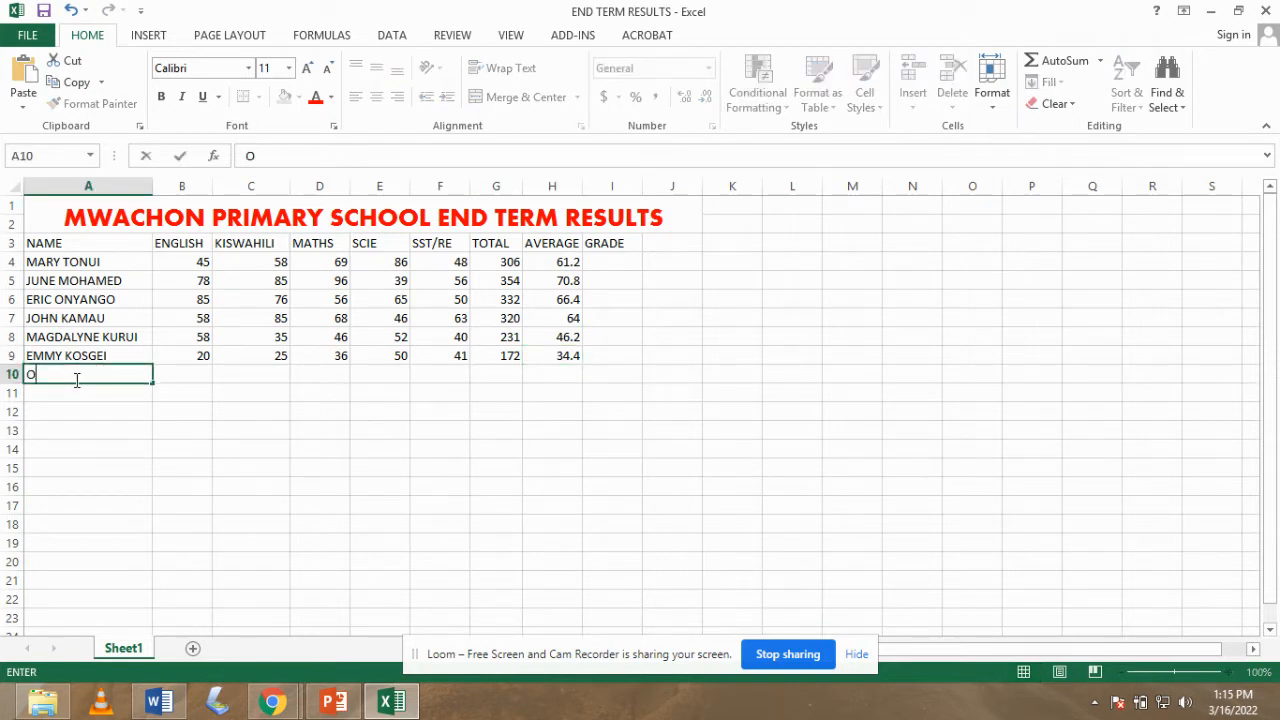
- Enter a seventh student's name in A10 with marks 89, 86, 78, 87 and 80
click(188, 374)
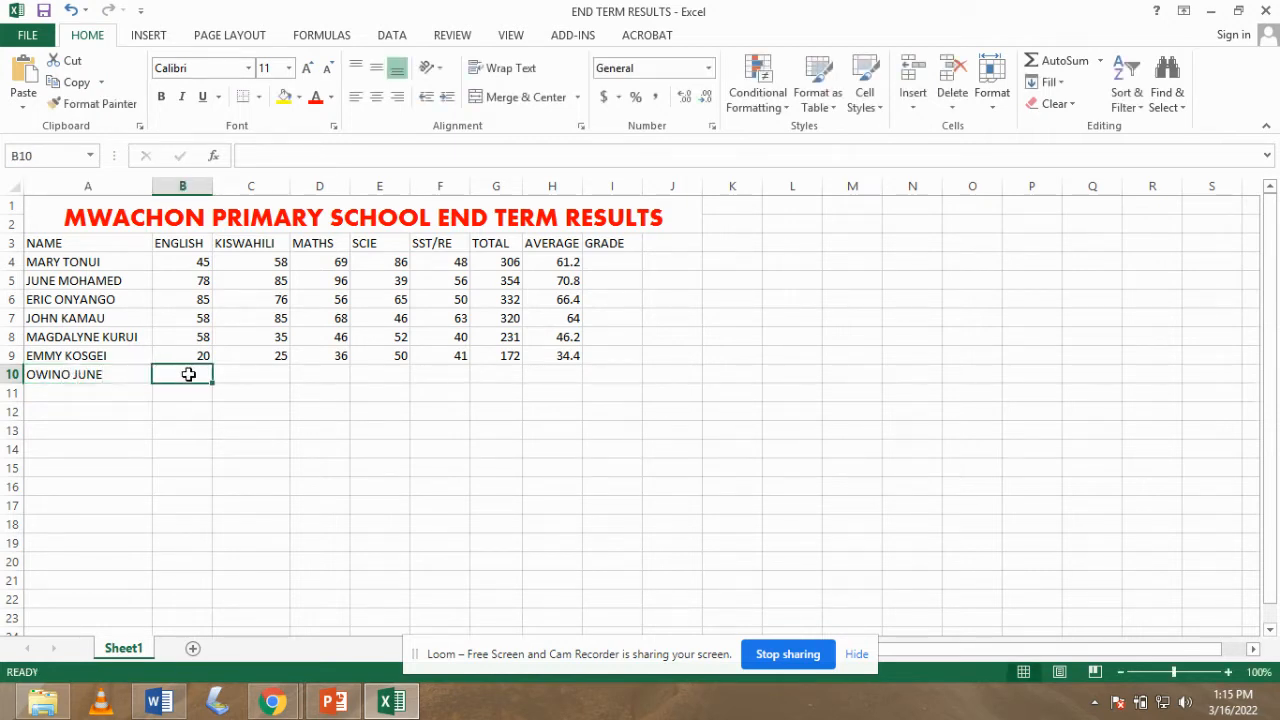
text(89)
key(Tab)
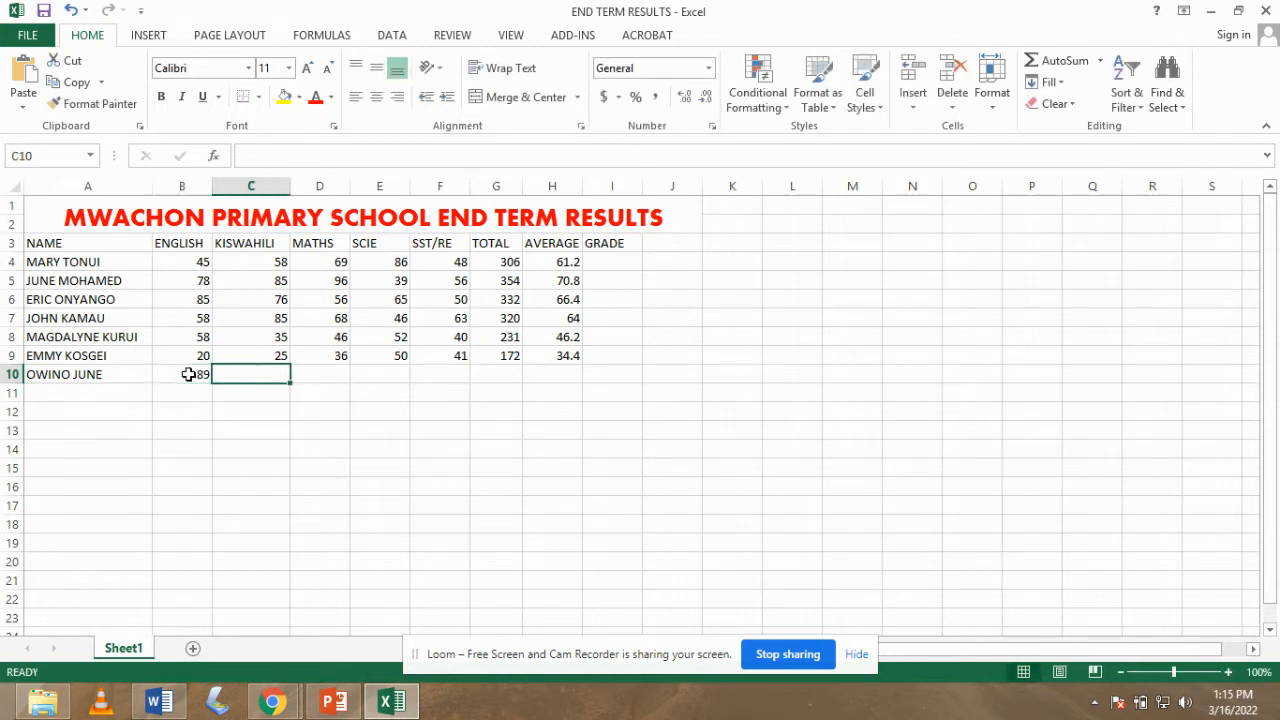
text(86)
key(Tab)
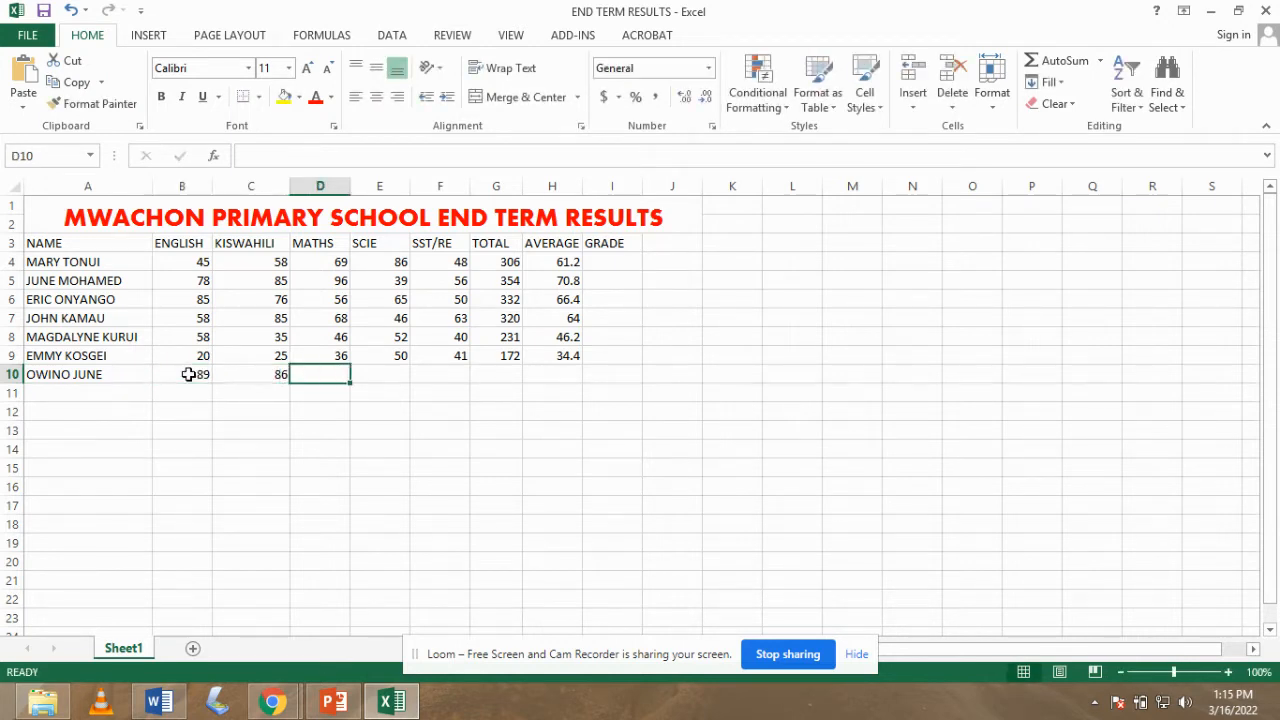
text(78)
key(Tab)
text(87)
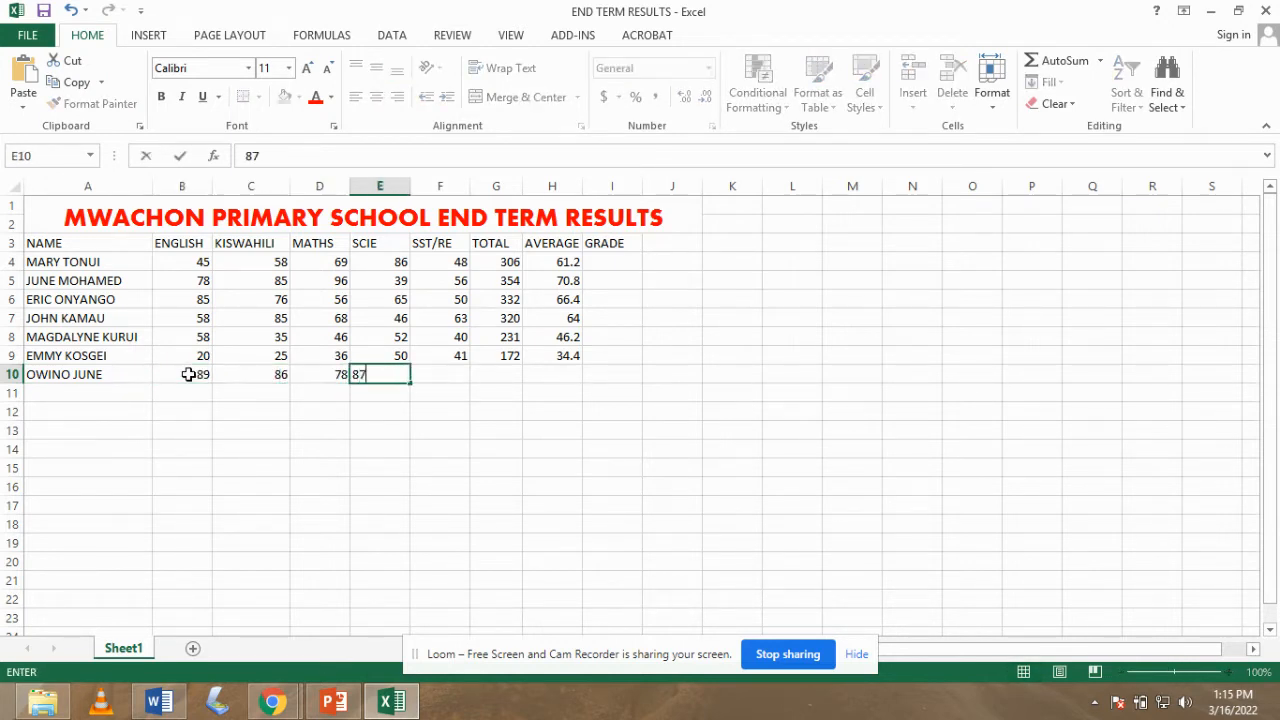
key(Tab)
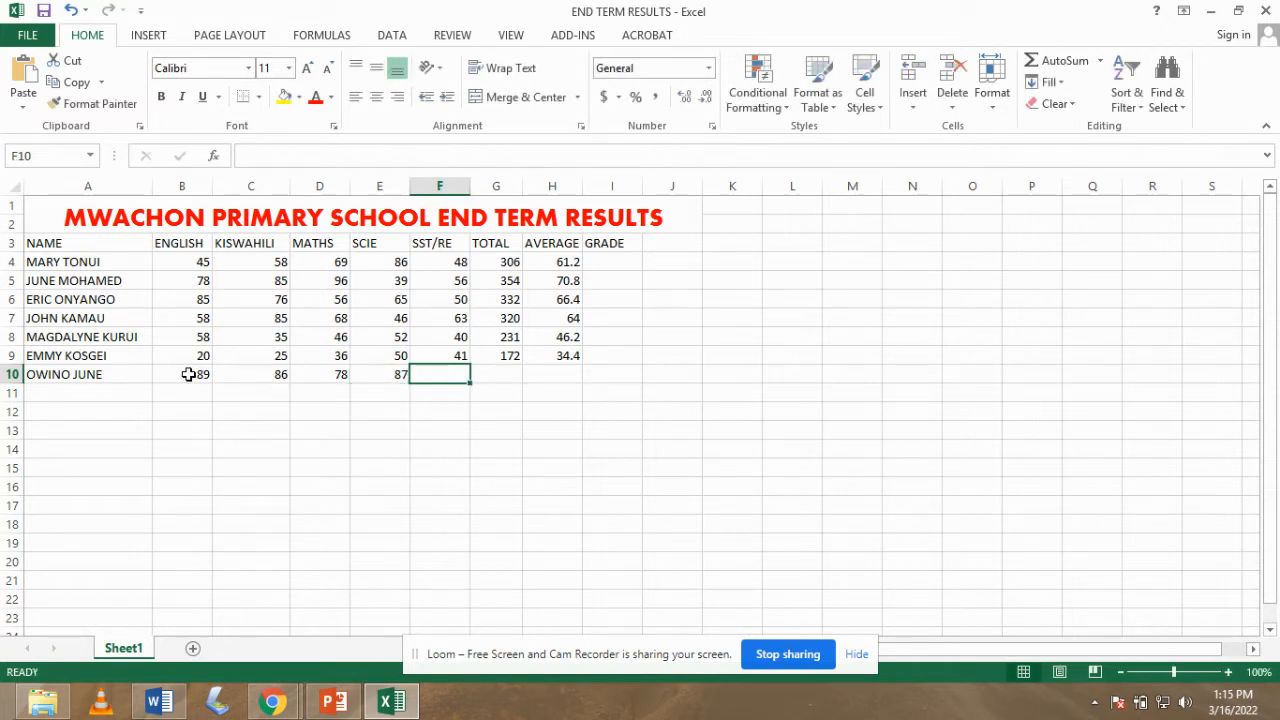
text(80)
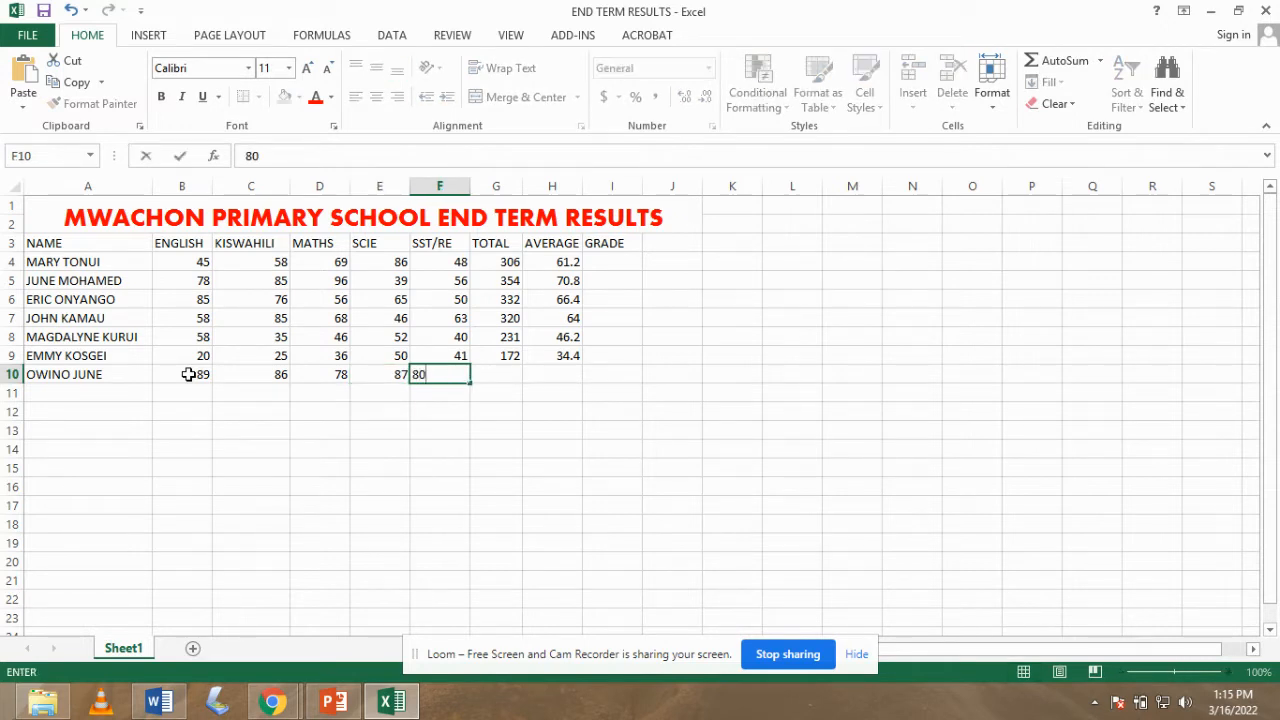
key(Tab)
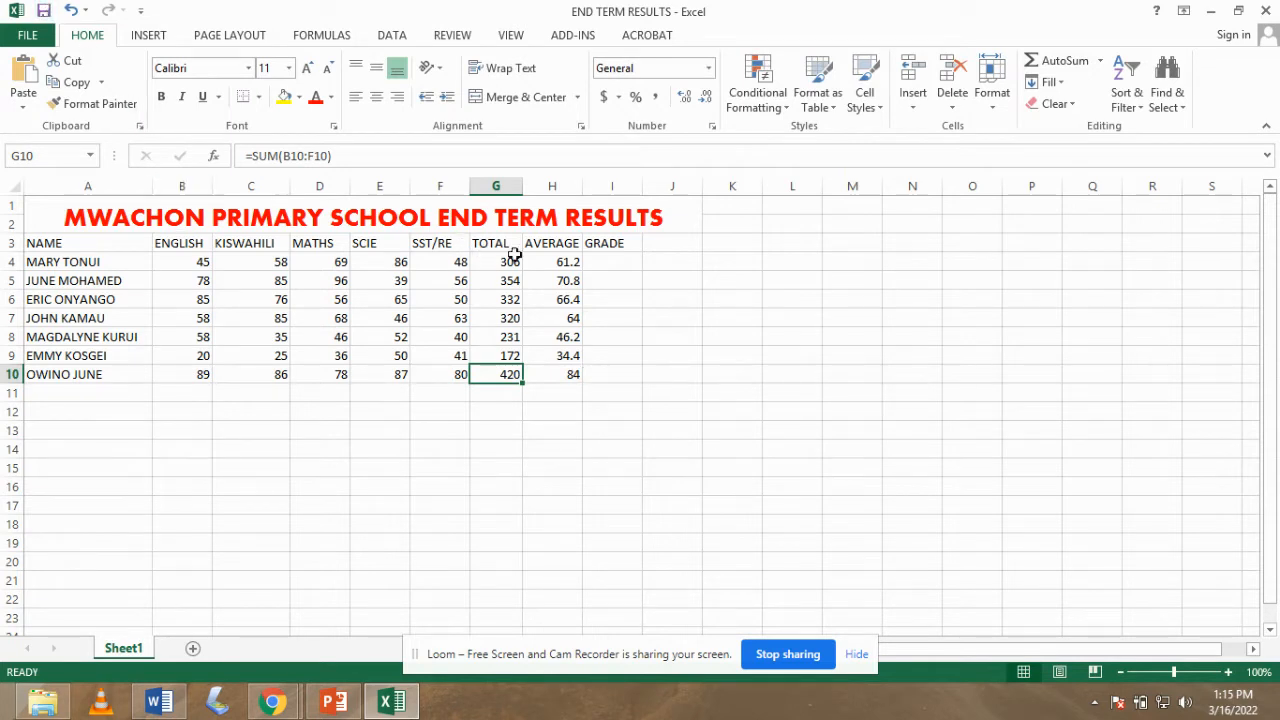
- Enter the grade bands '>=80, A', '>=70, B' and '>=60, C' in B13 to B15
click(184, 437)
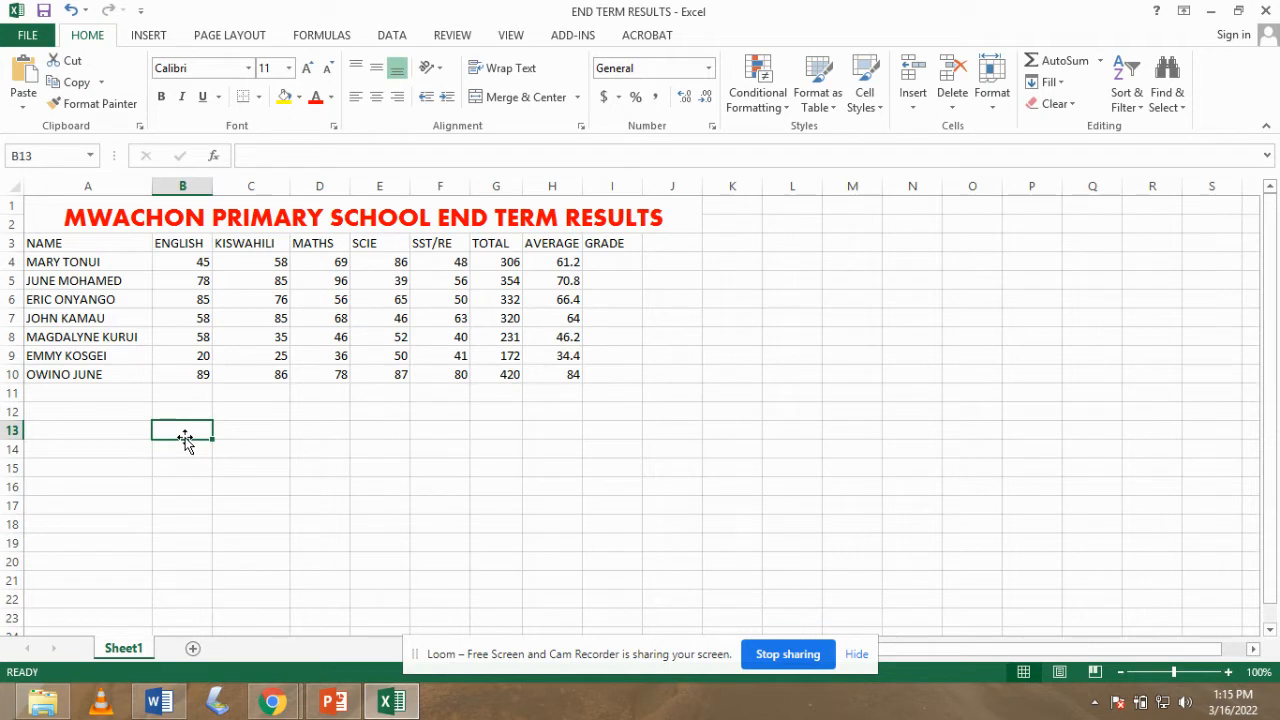
text(>=)
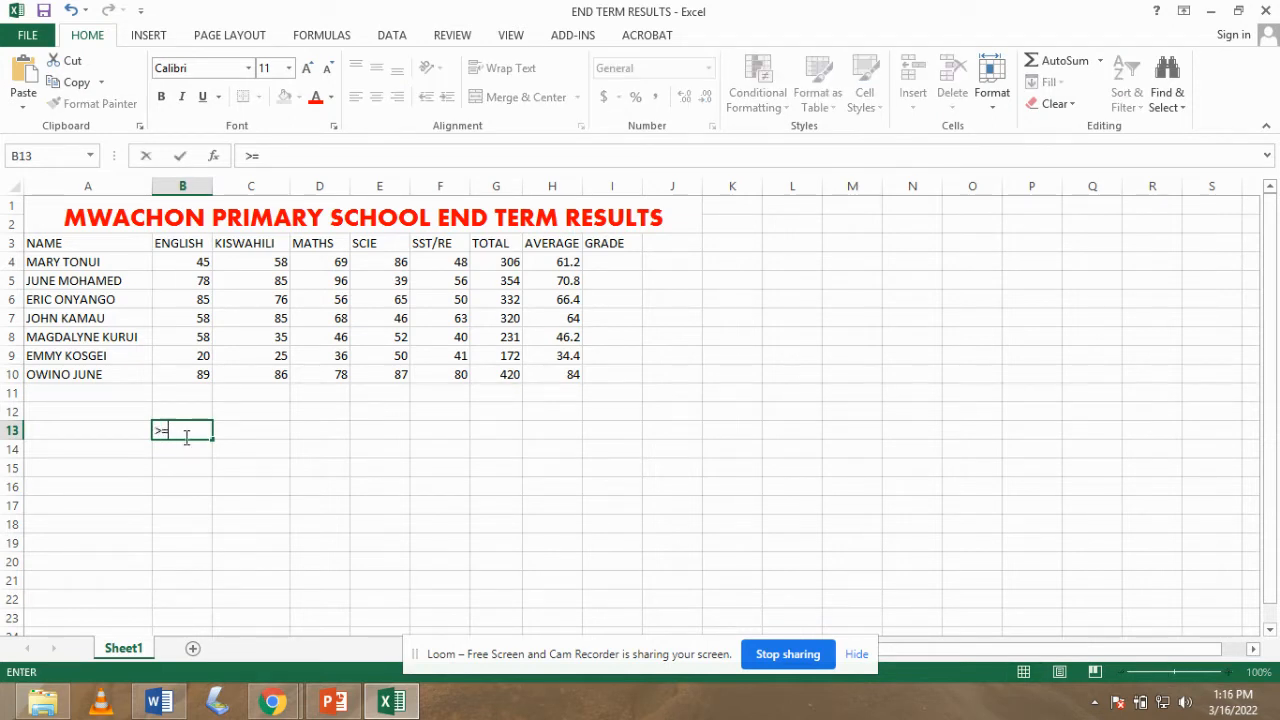
text(80, A)
click(174, 449)
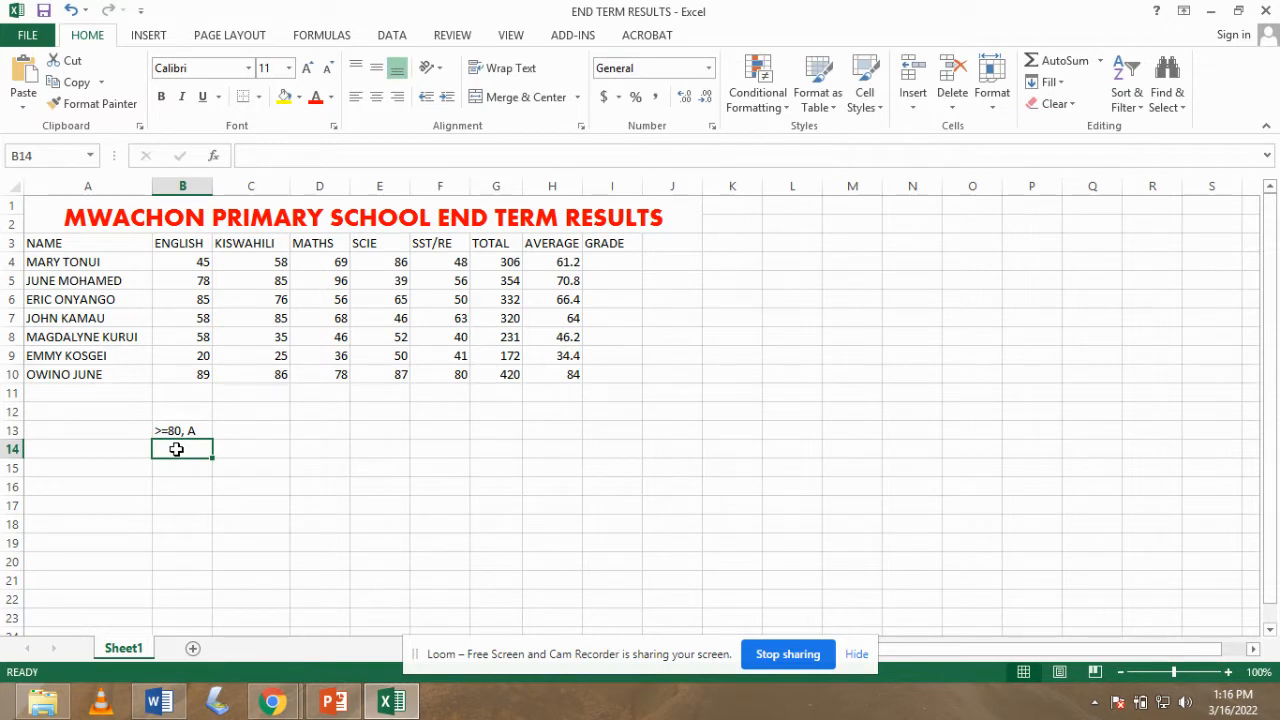
text(>=)
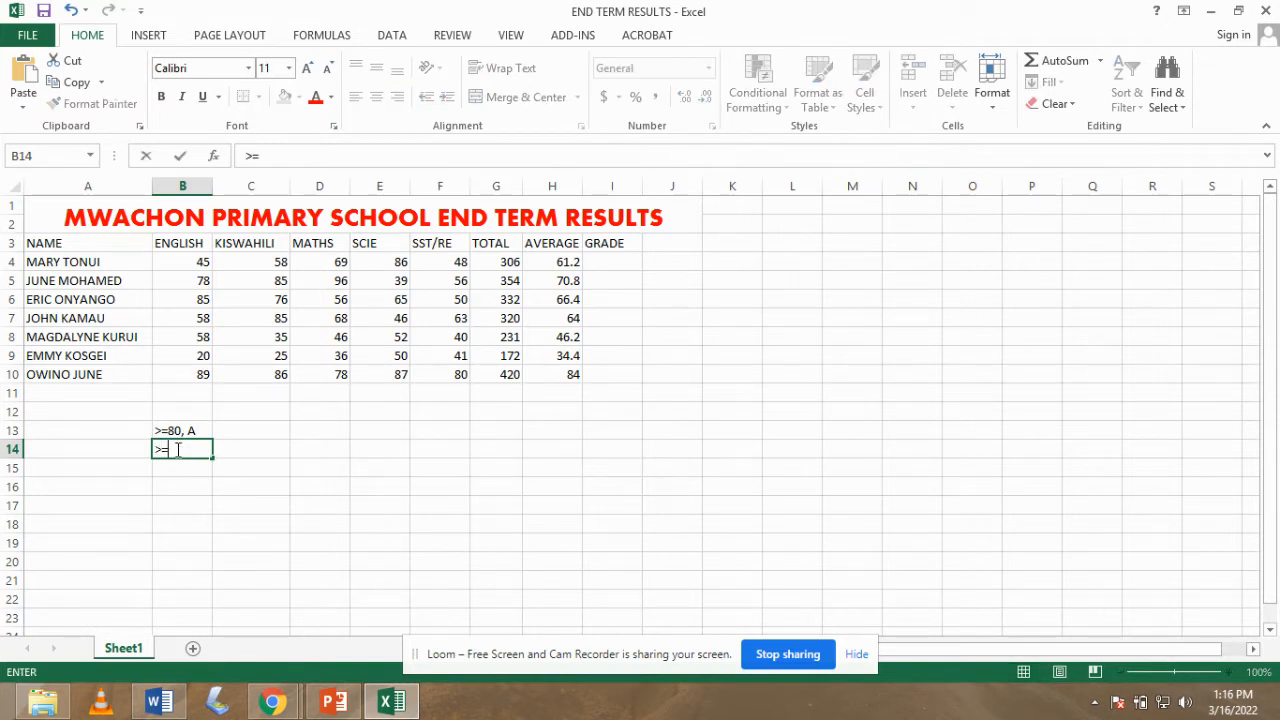
text(70, B)
click(166, 469)
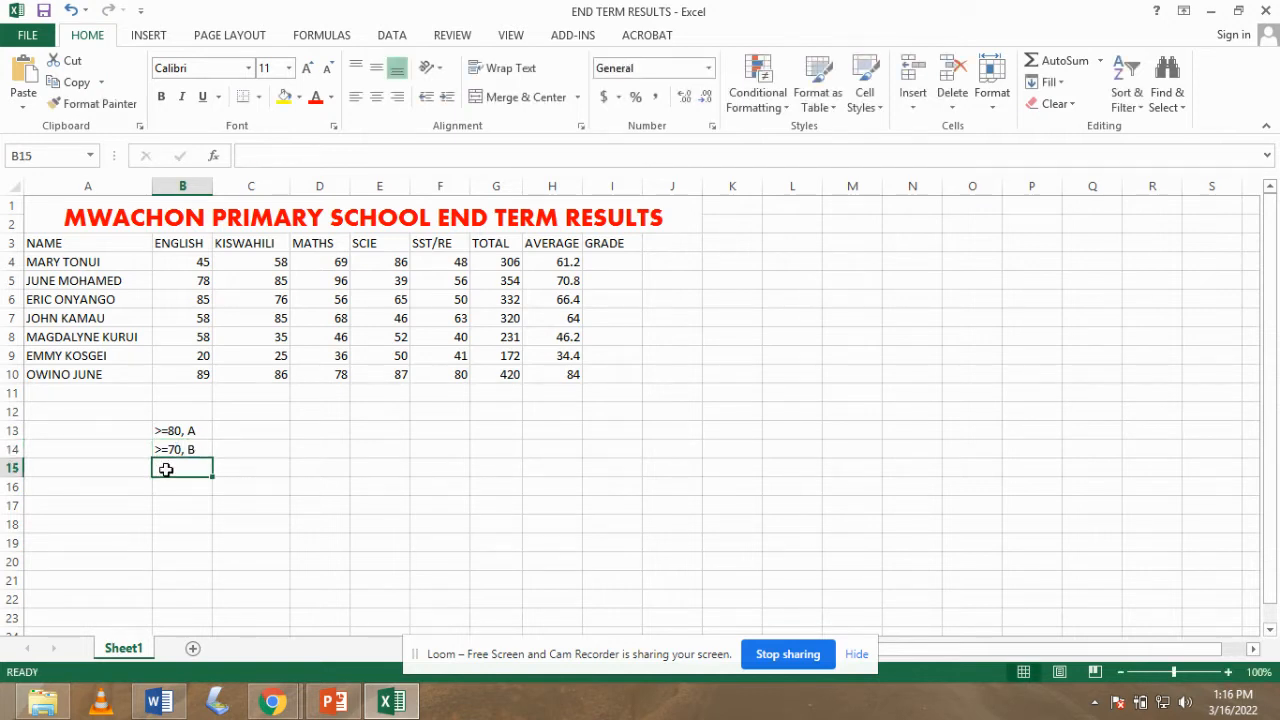
text(>=)
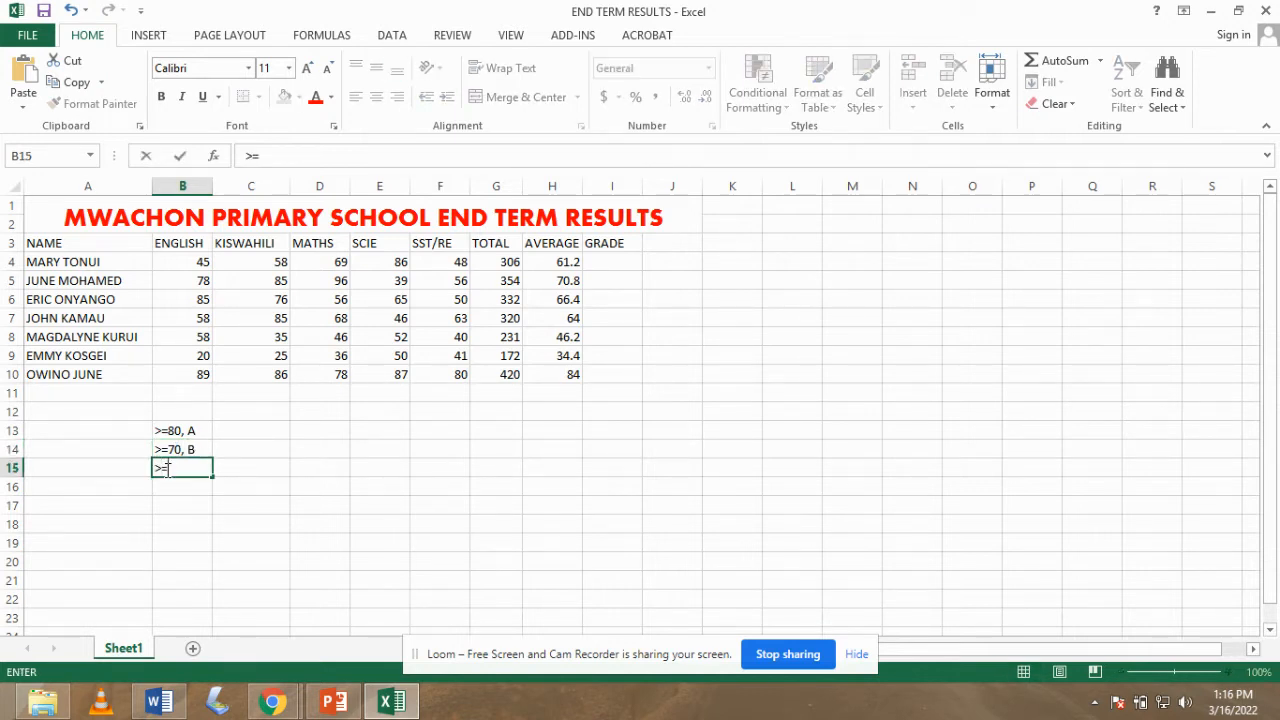
text(60, C)
click(172, 487)
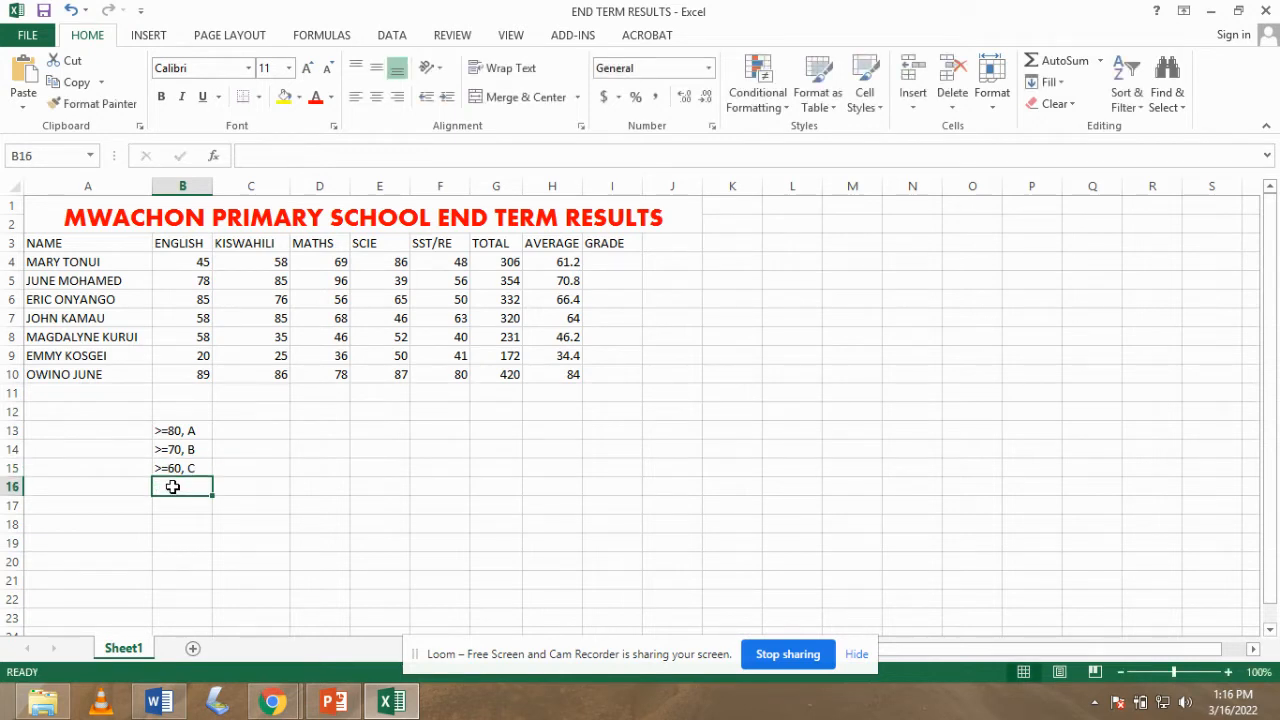
- Enter '>=50, D', '>=40, E' and '<40, TRY NEXT' in B16 to B18
text(>=)
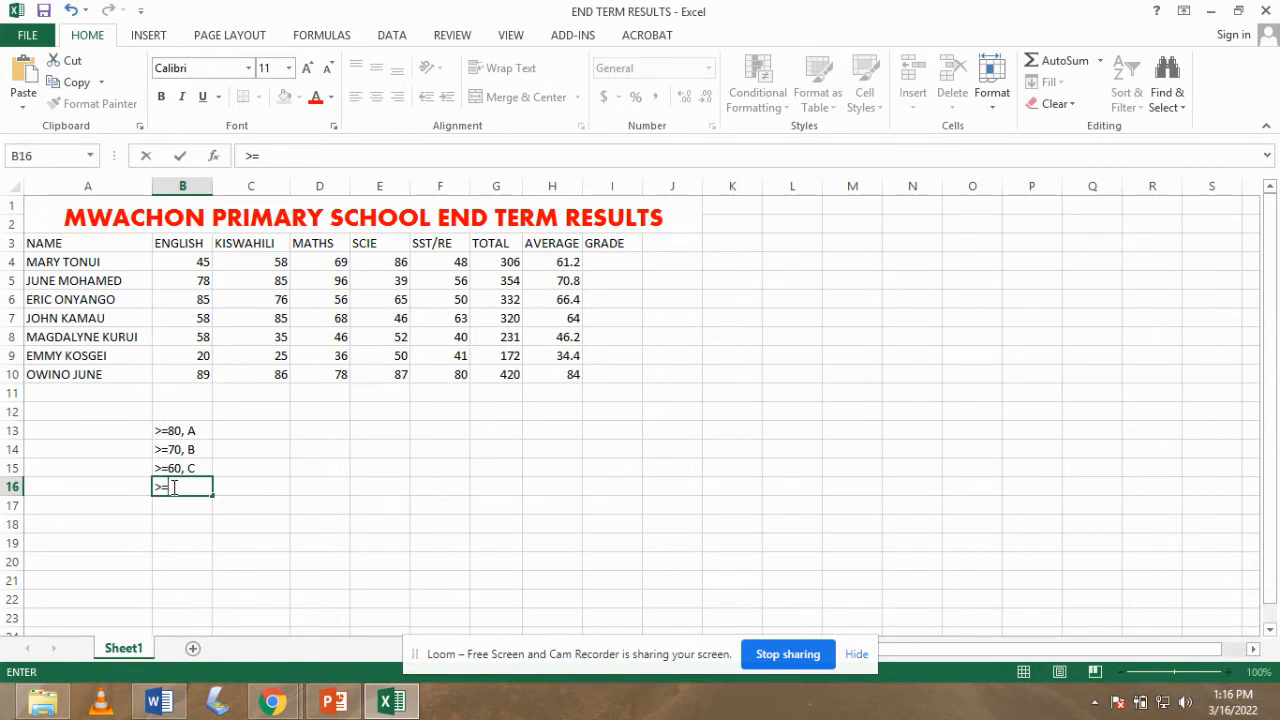
text(50, D)
click(176, 507)
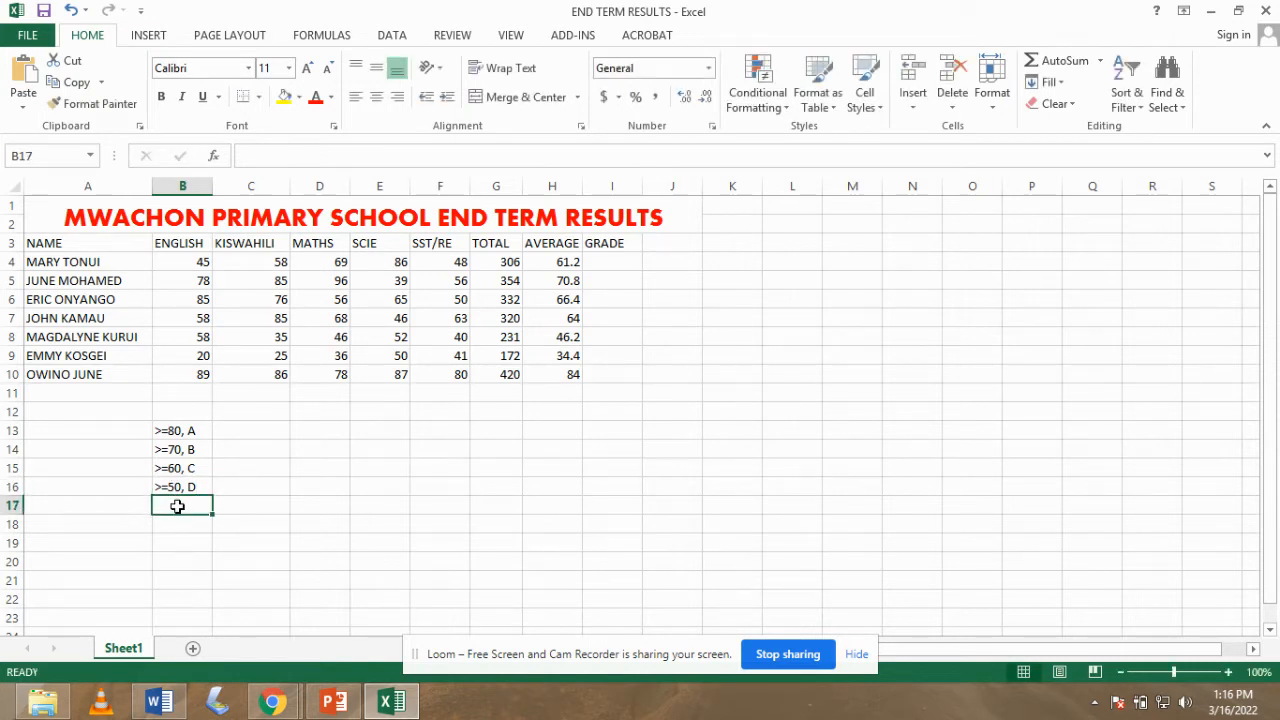
text(>)
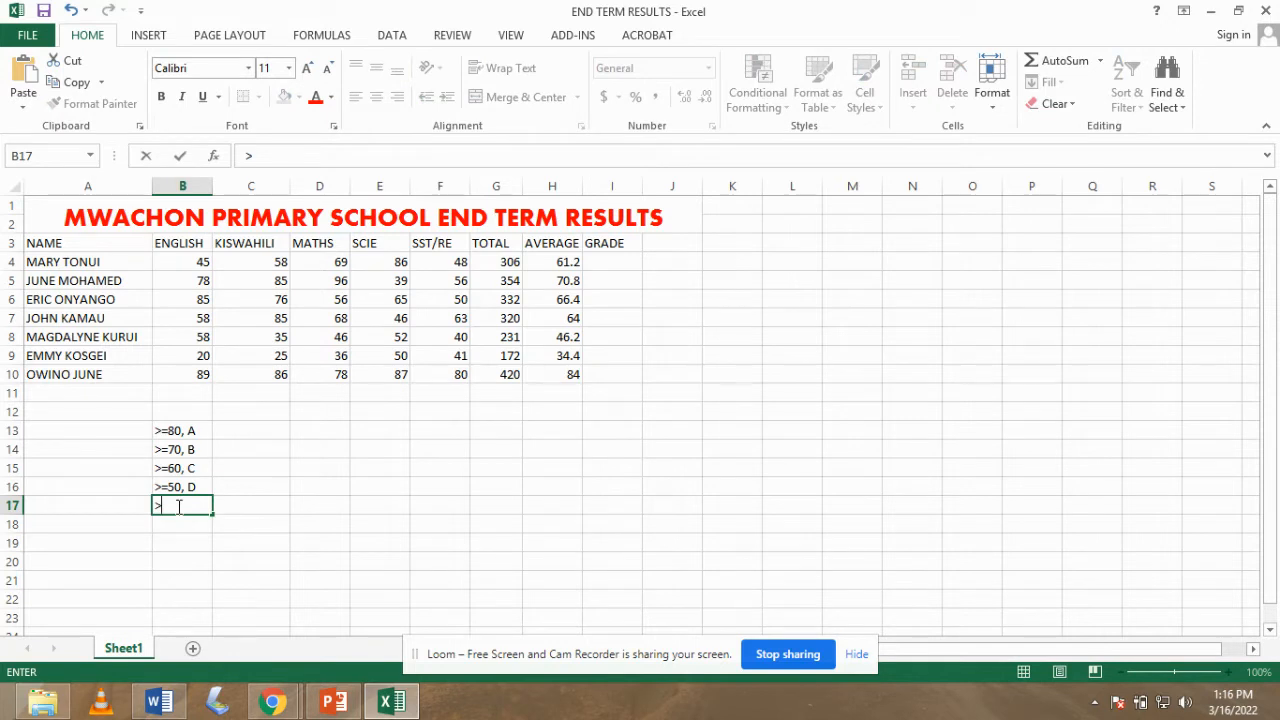
text(=40, E)
click(189, 523)
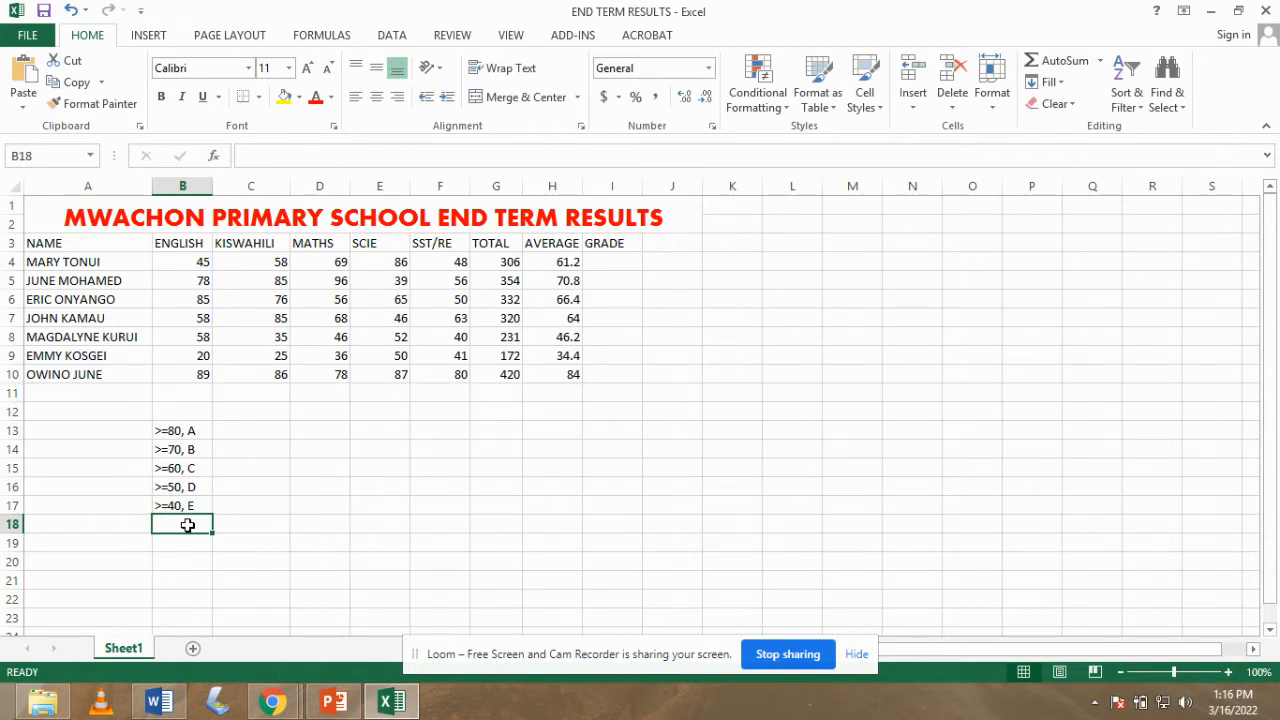
text(>=)
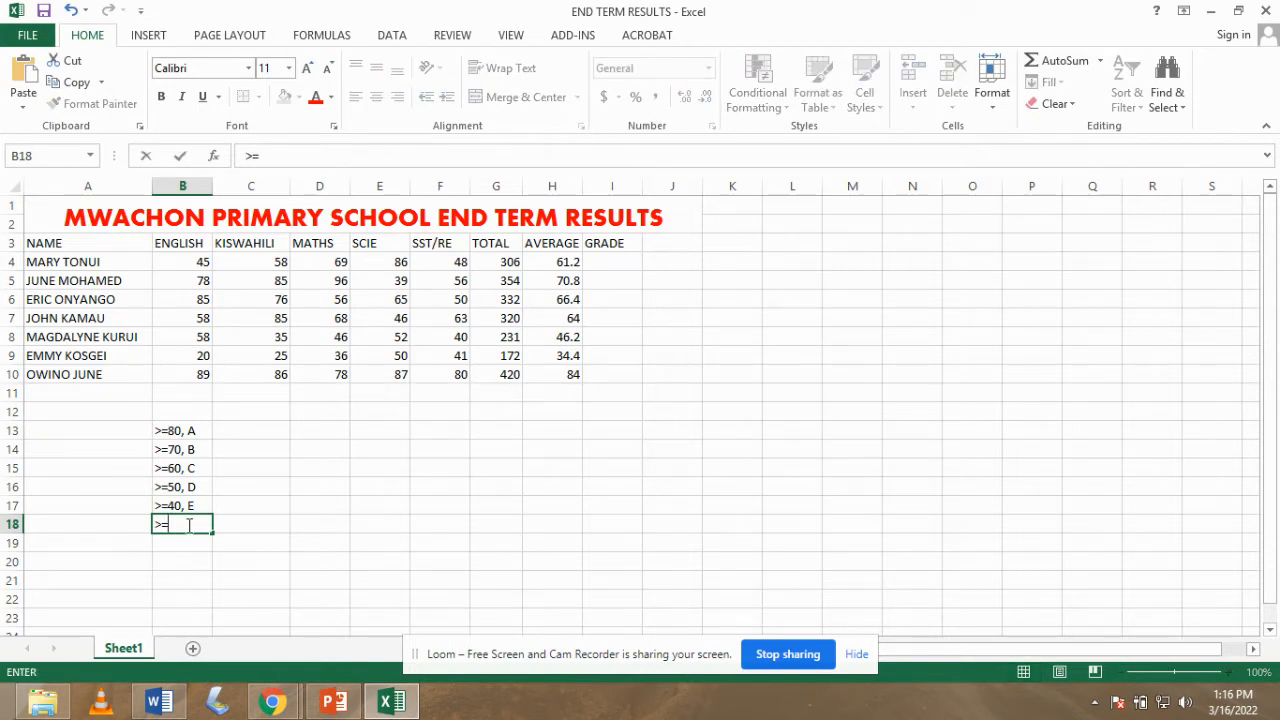
key(BackSpace)
key(BackSpace)
text(<40, TRY NEXT)
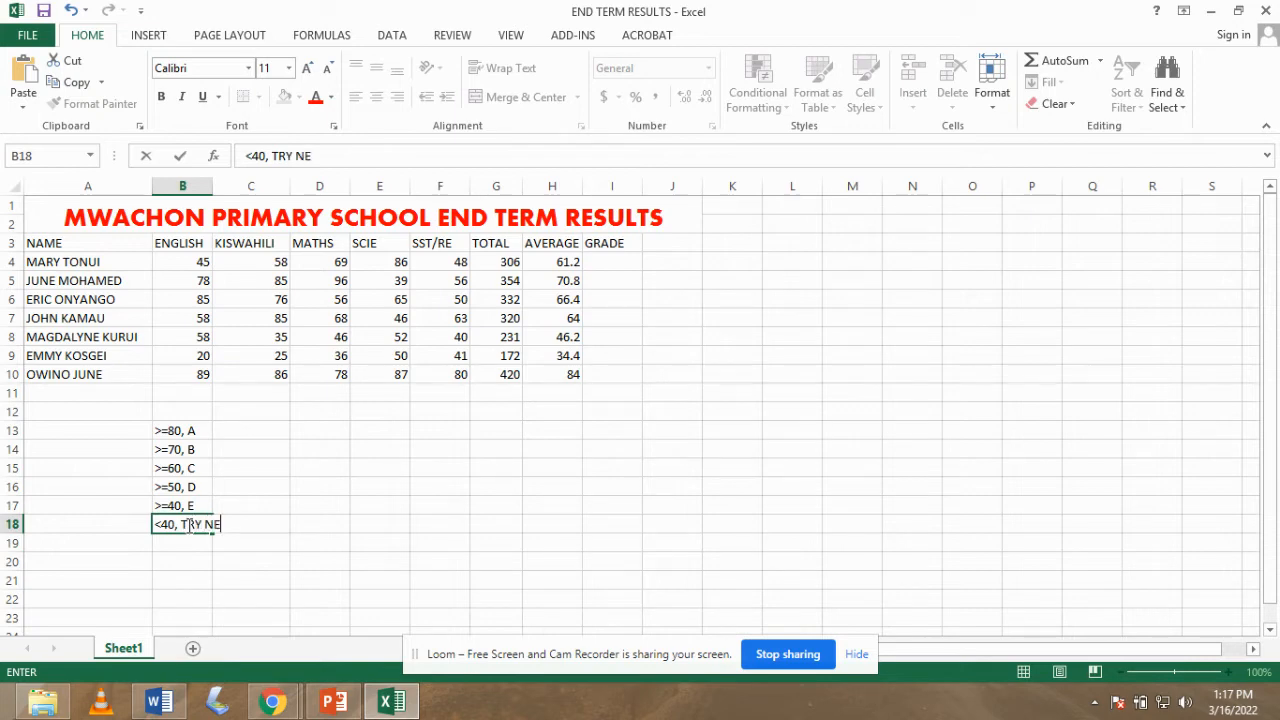
- Commit the TRY NEXT band and start the I4 grade formula as =IF(H4>=80,
click(206, 186)
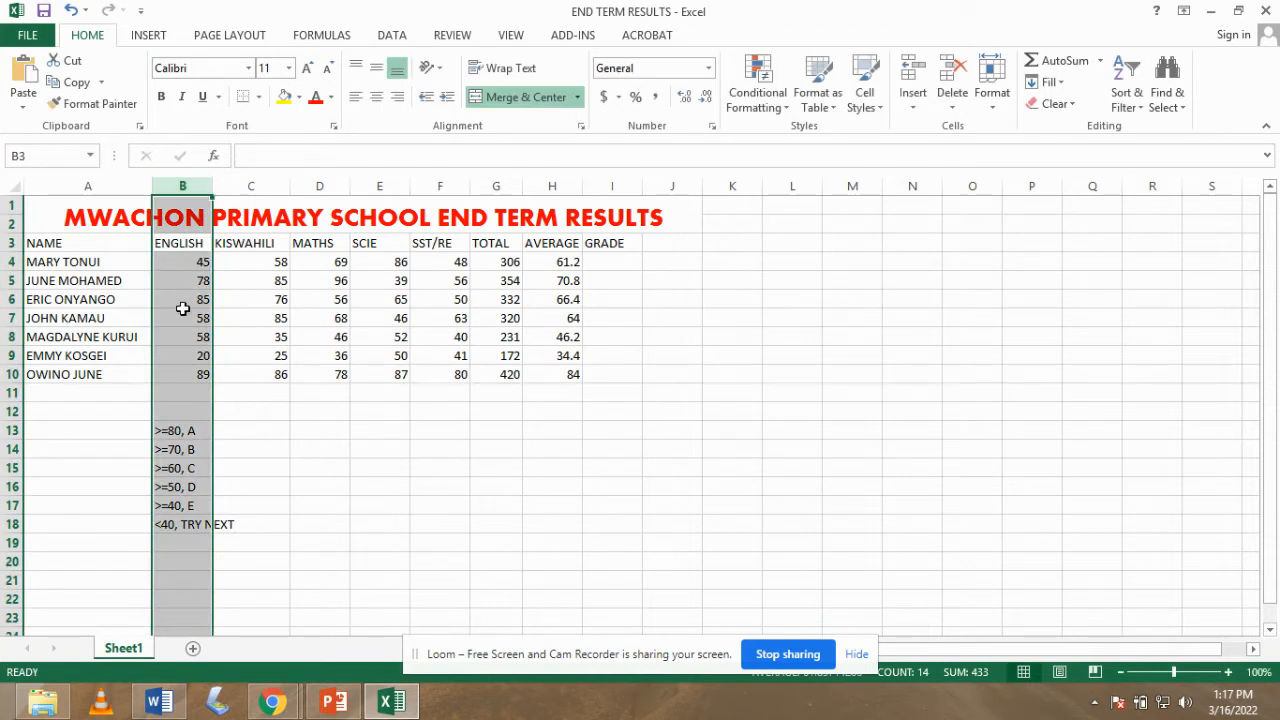
click(243, 523)
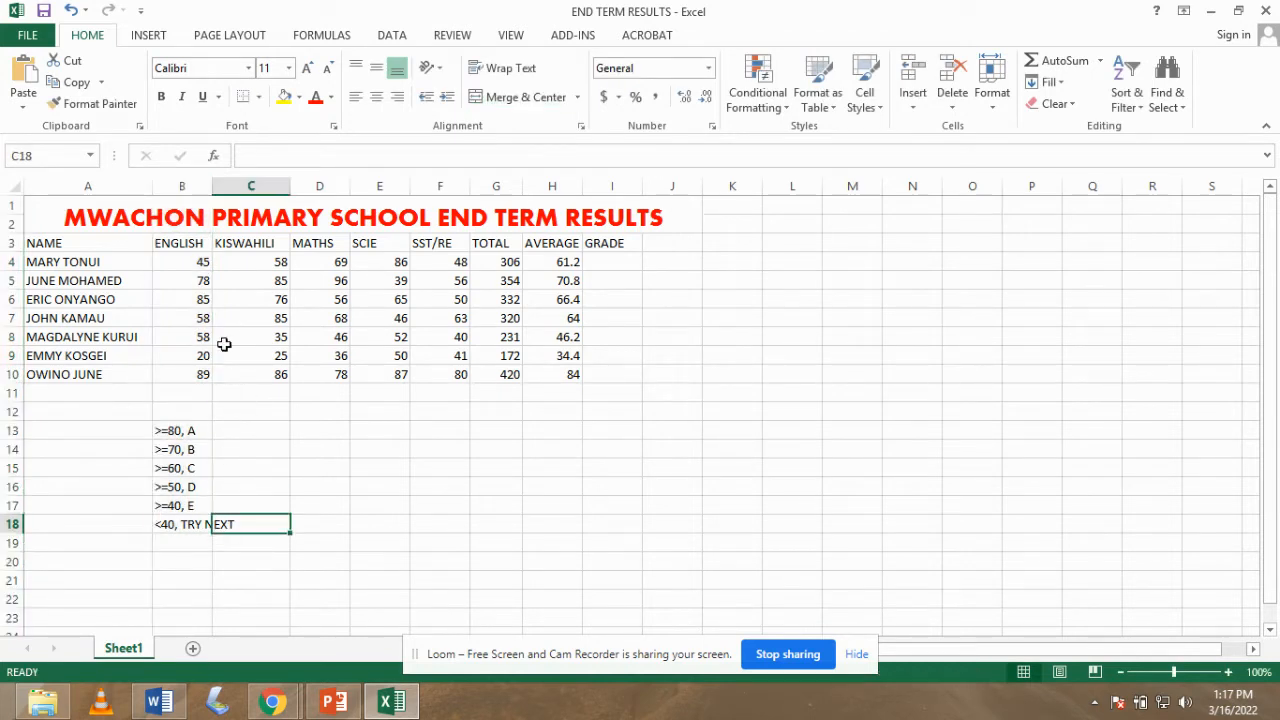
click(610, 265)
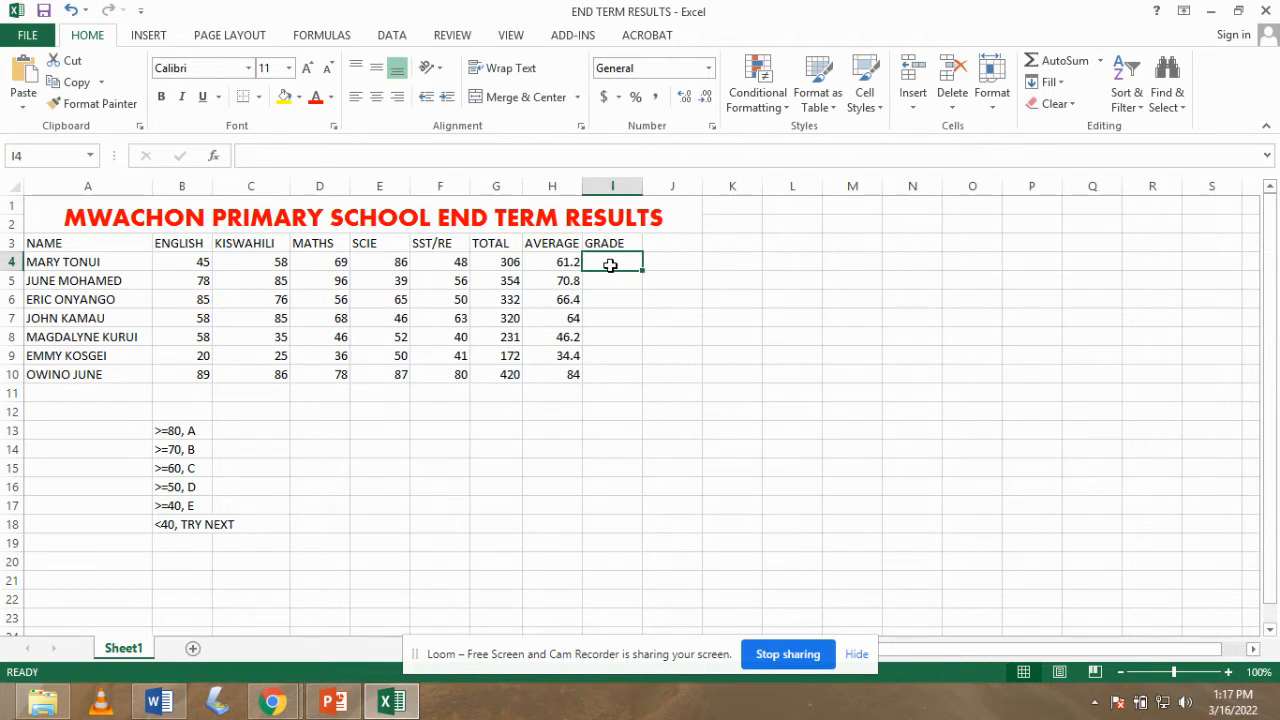
text(=)
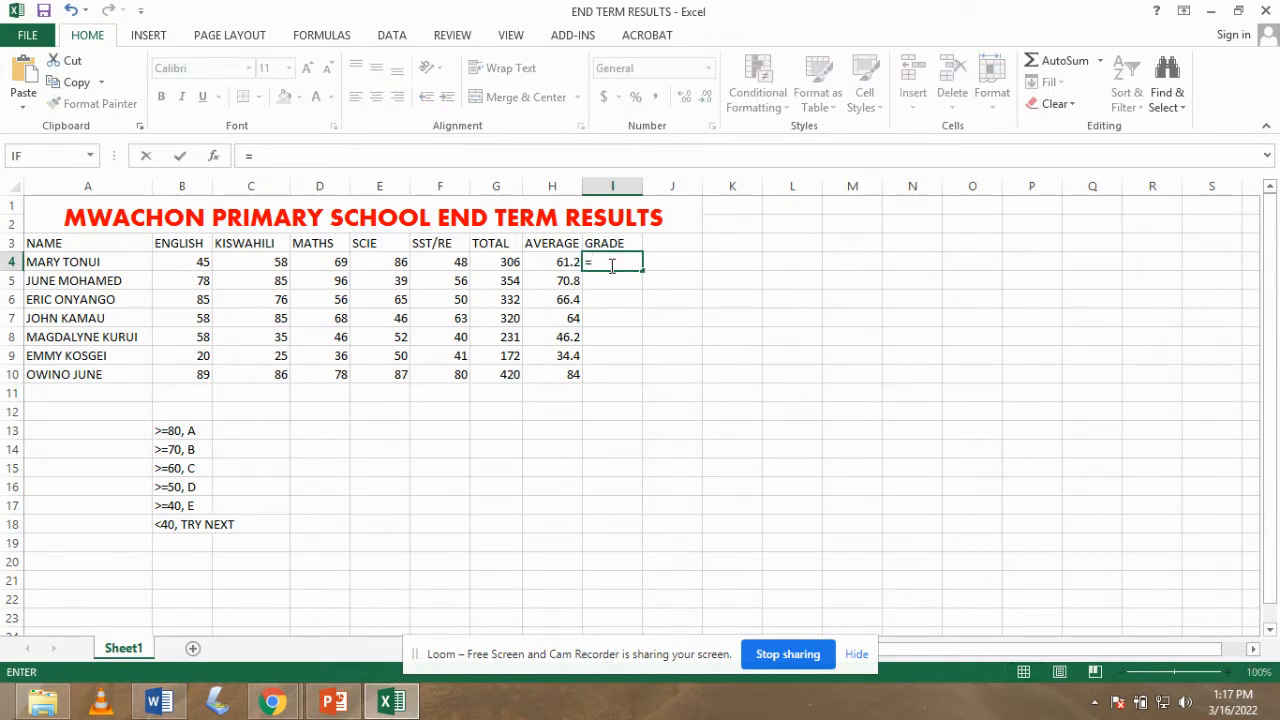
click(610, 265)
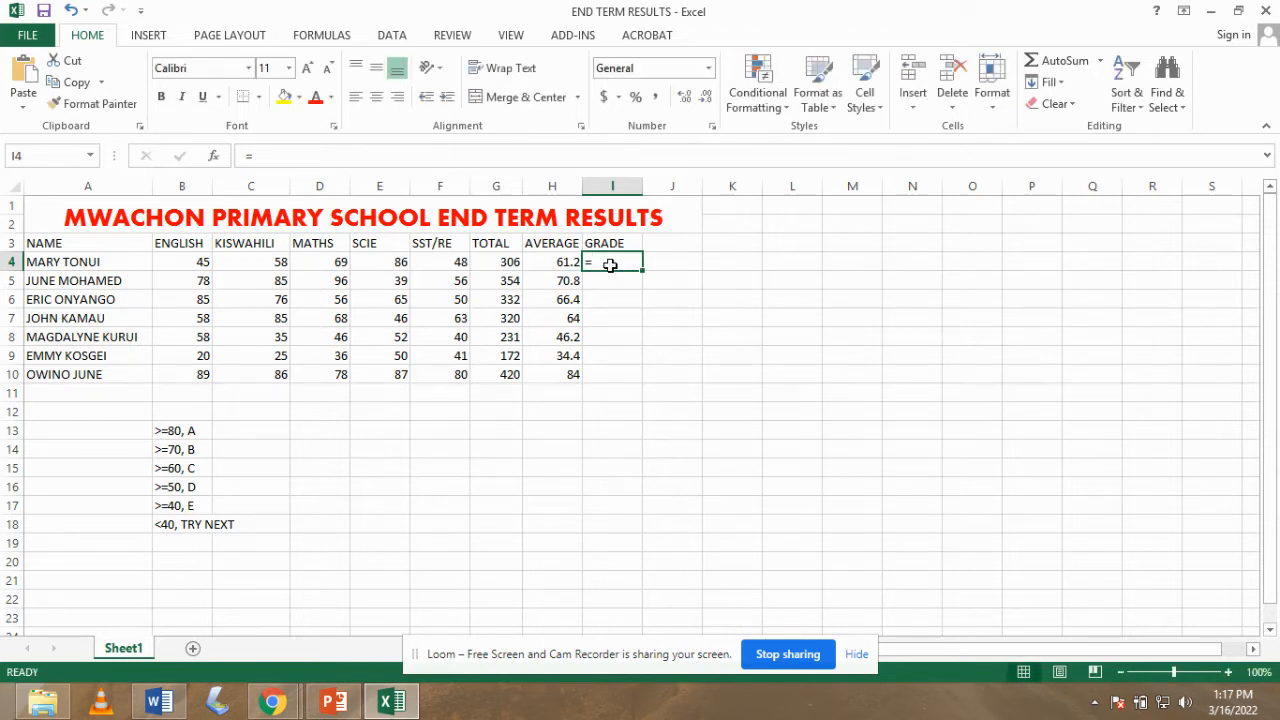
text(I)
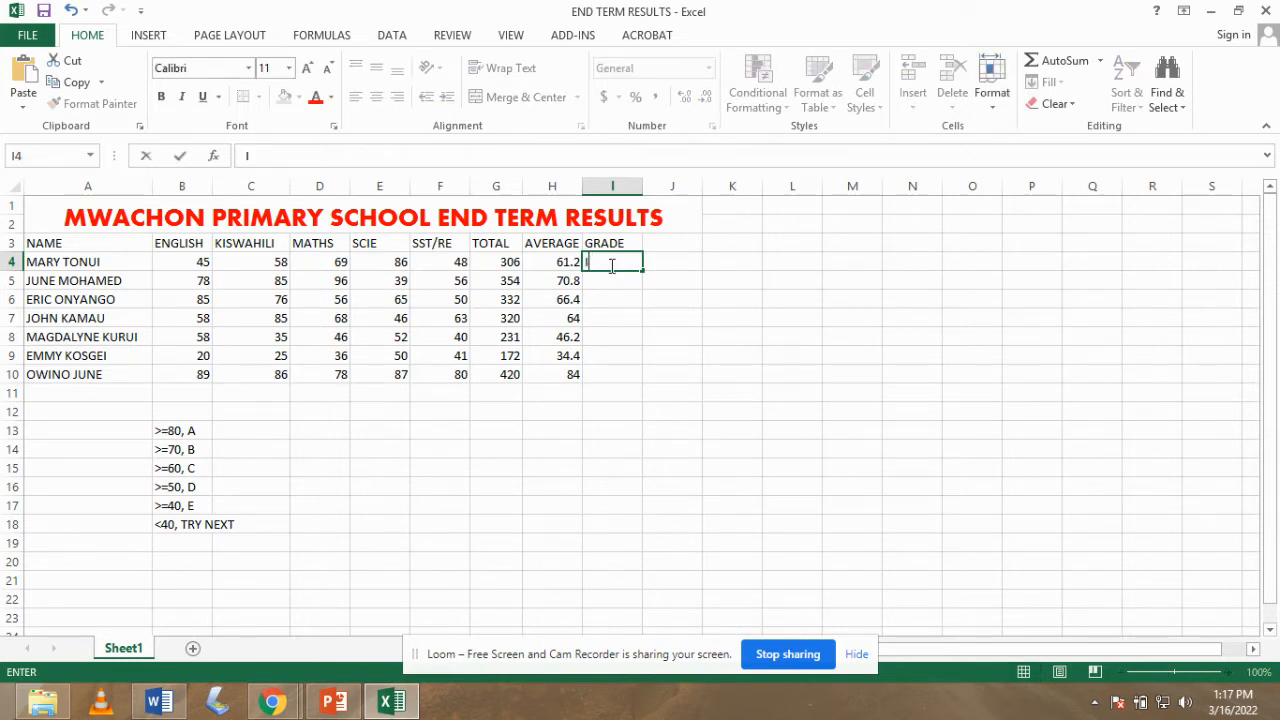
text(F)
key(BackSpace)
key(BackSpace)
text(=IF)
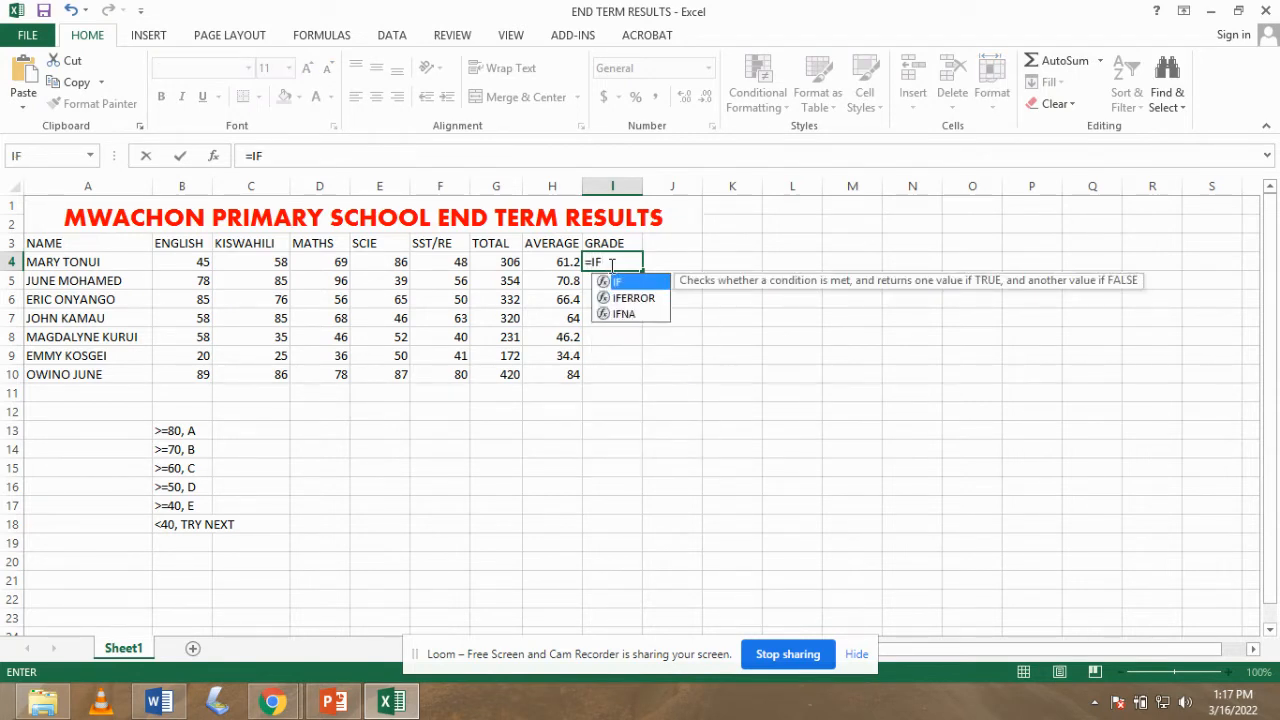
text(()
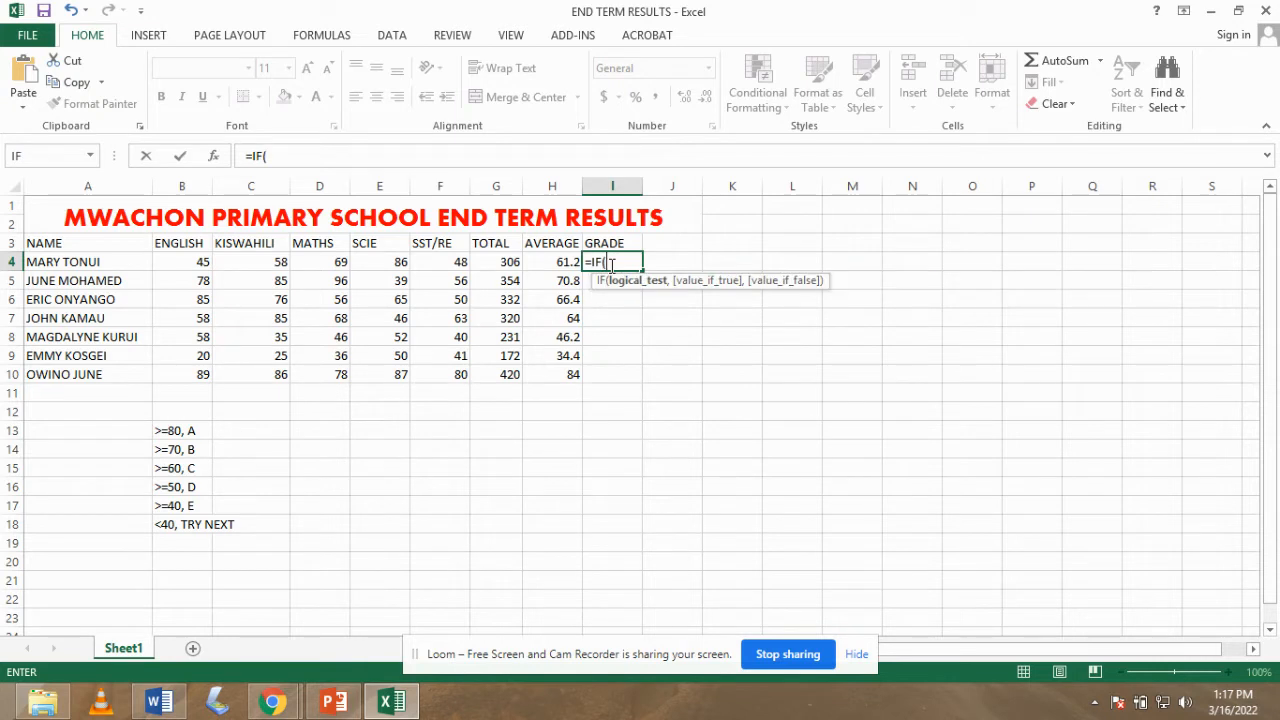
click(562, 263)
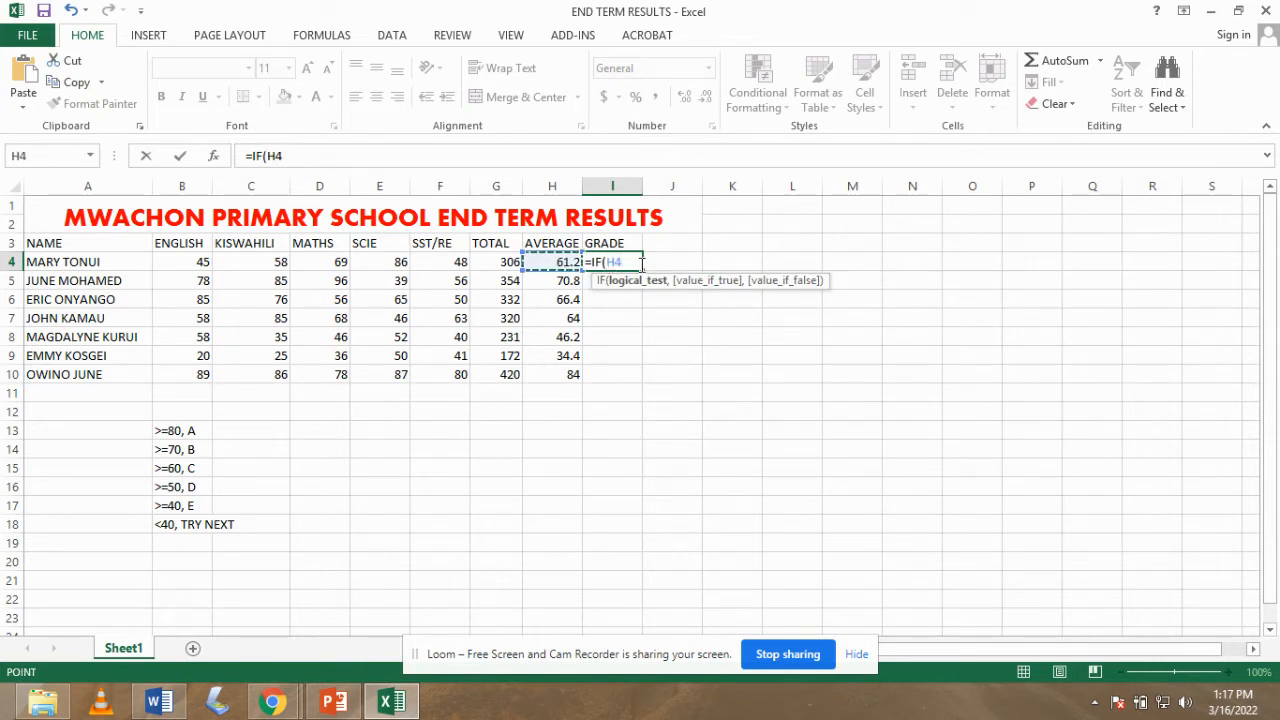
text(>=80,)
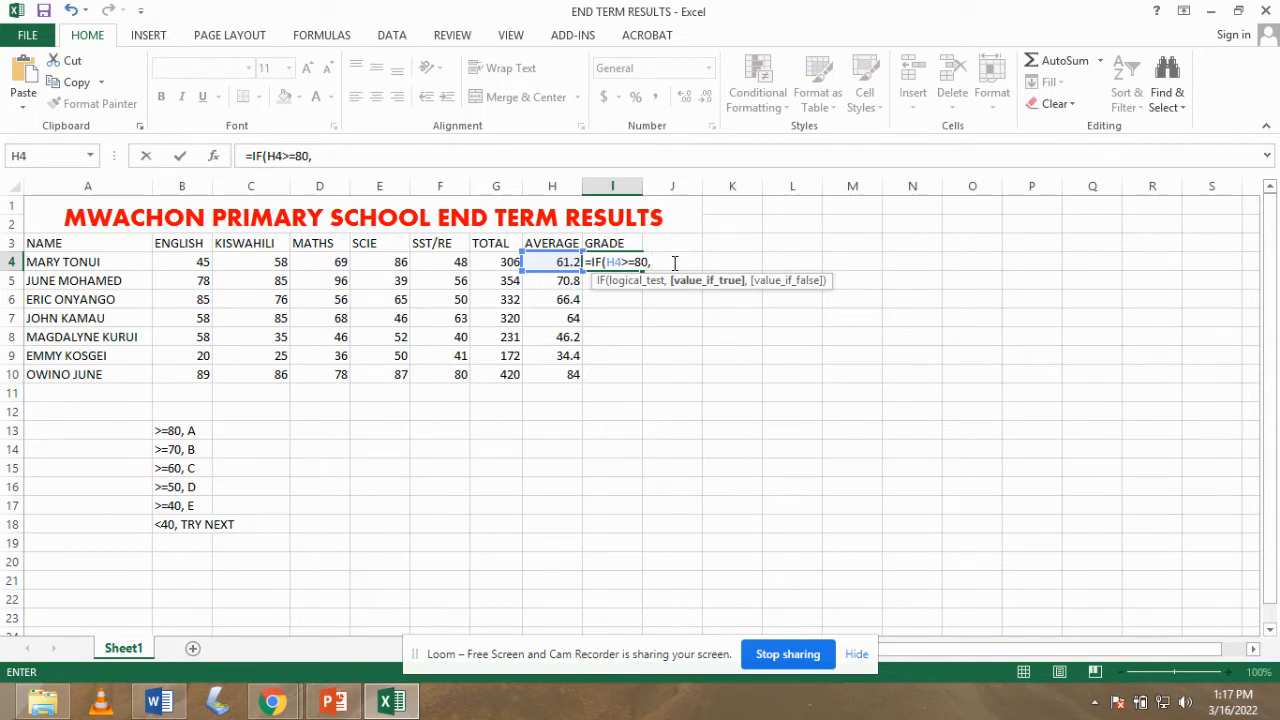
- Extend the I4 formula with "A",IF(H4>=70,"B", fixing the stray characters along the way
text(@)
key(BackSpace)
text(")
key(BackSpace)
text(A)
key(BackSpace)
text(A",)
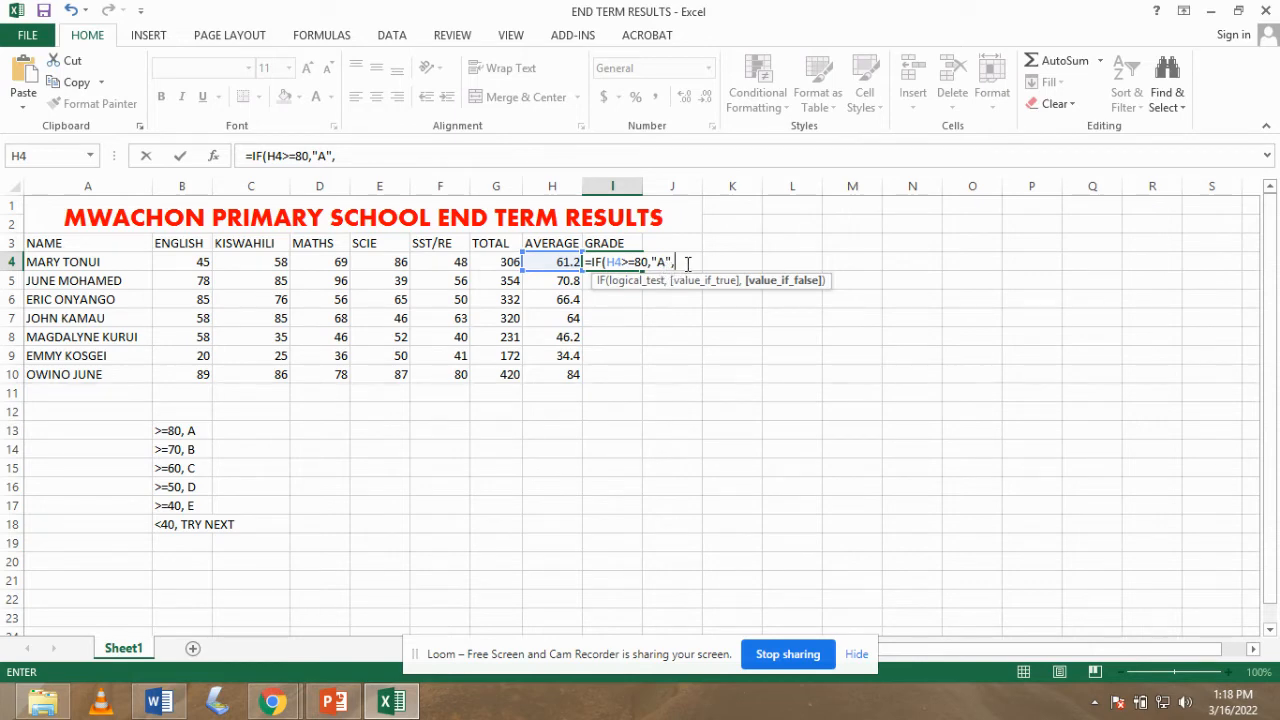
text(IF)
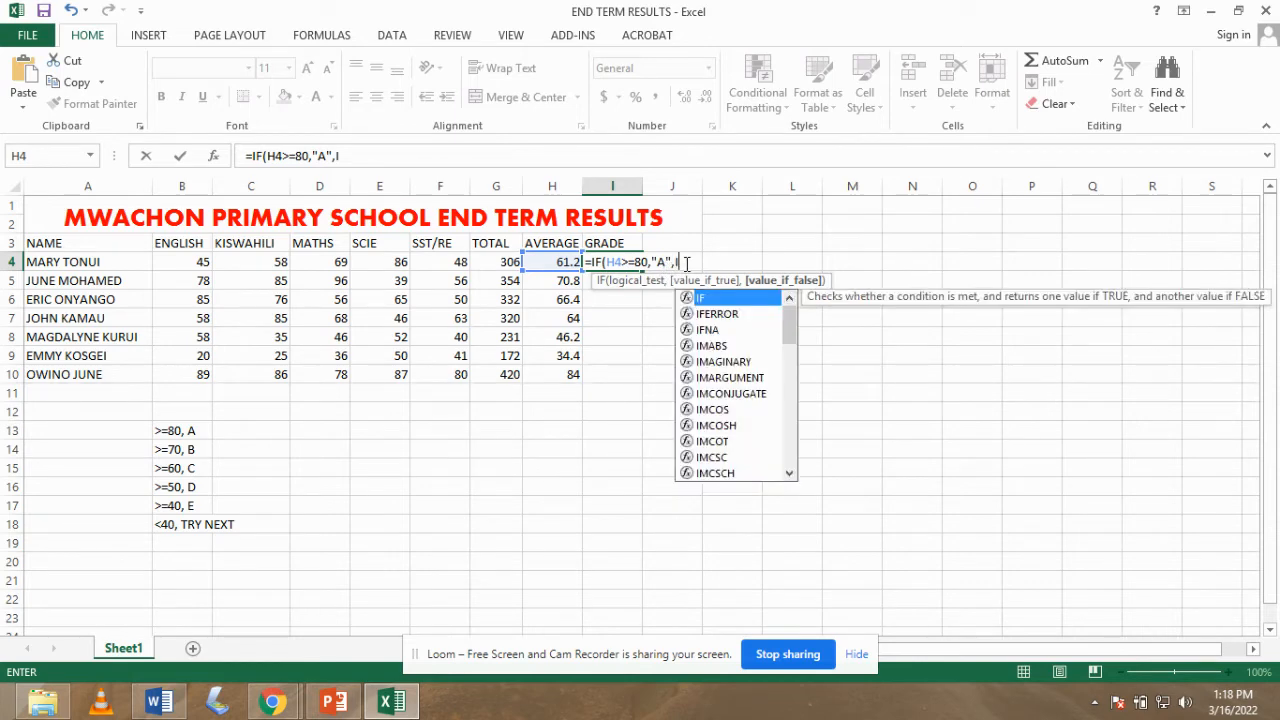
text(()
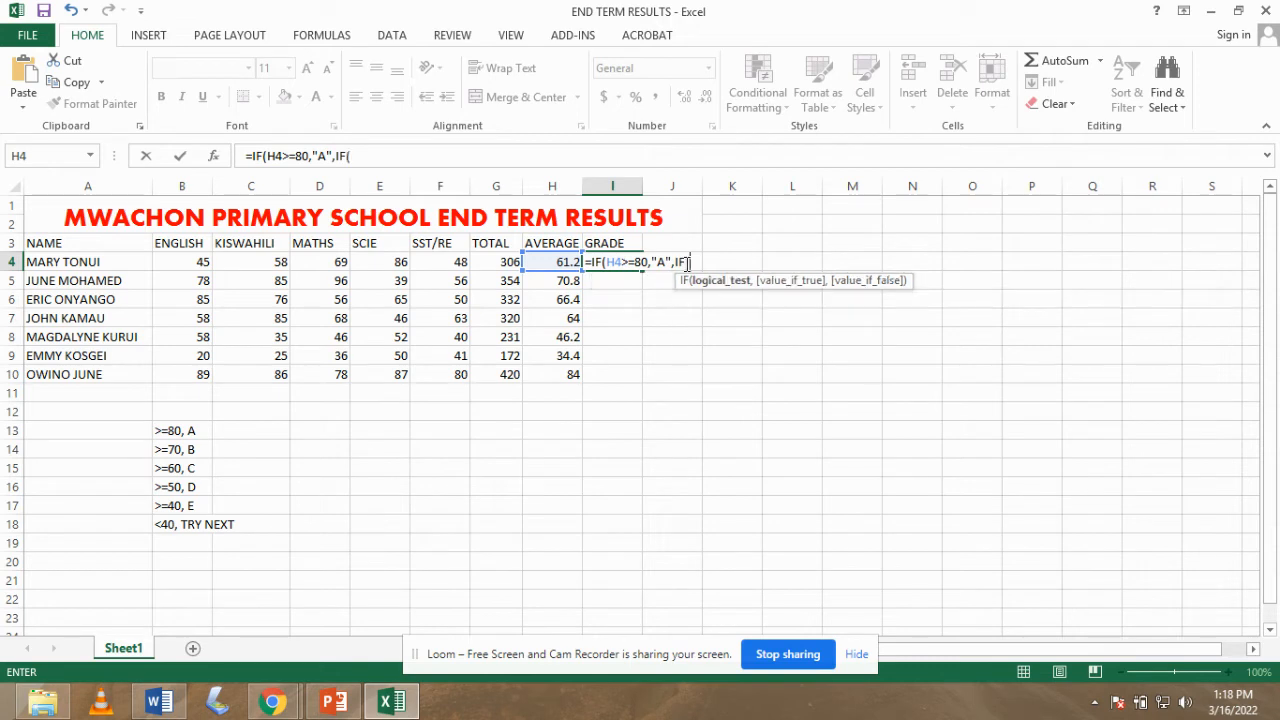
text(H4>=)
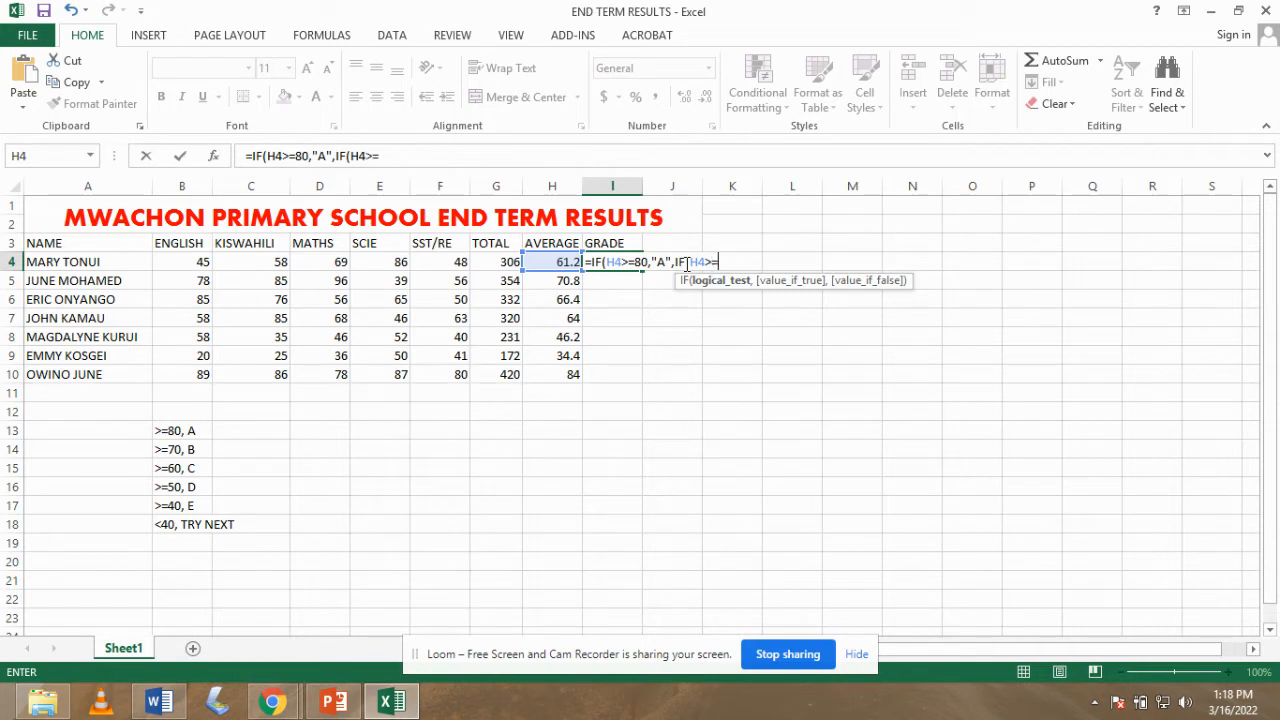
text(70,)
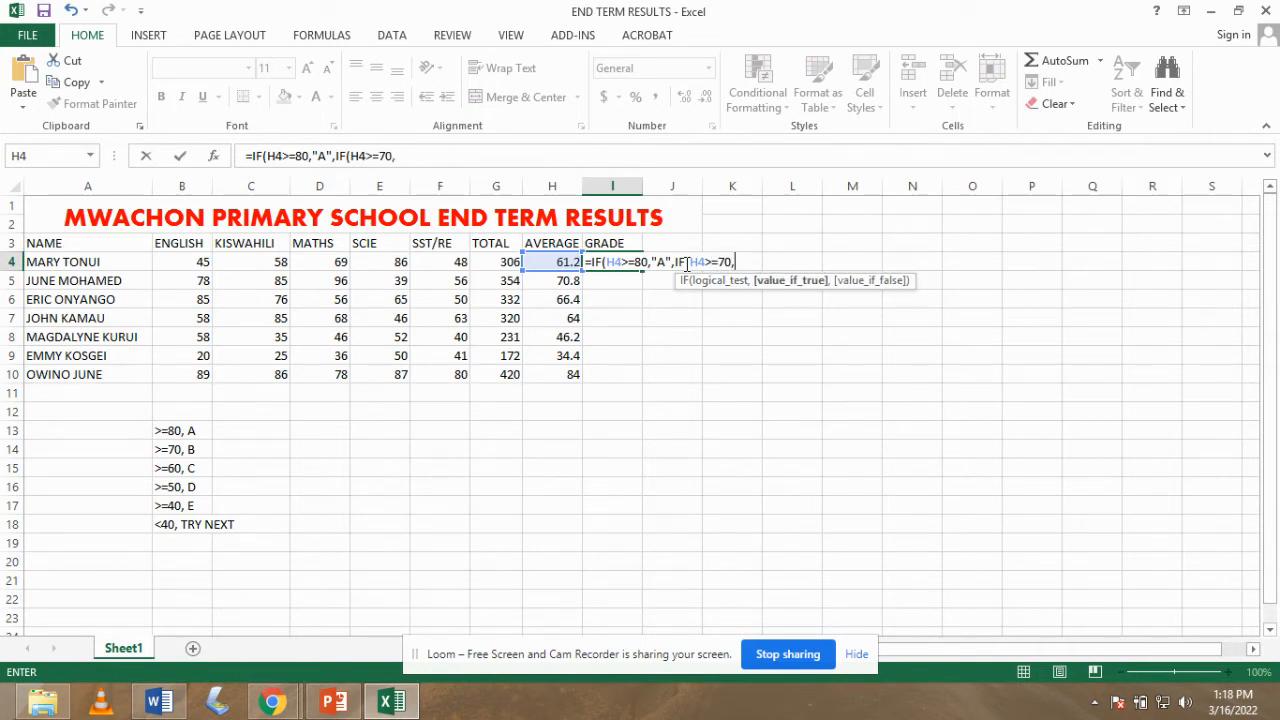
text("B",)
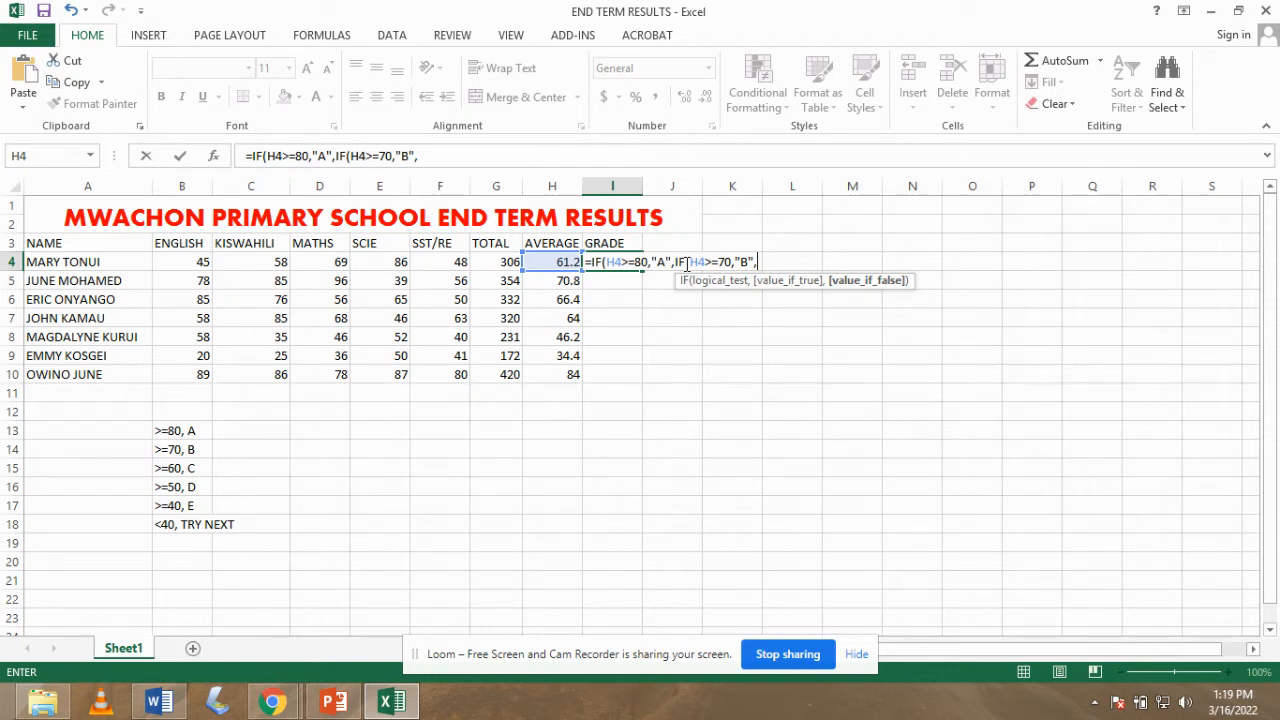
- Nest the C (>=60), D (>=50) and E (>=40) tests into the I4 grade formula
text(IF()
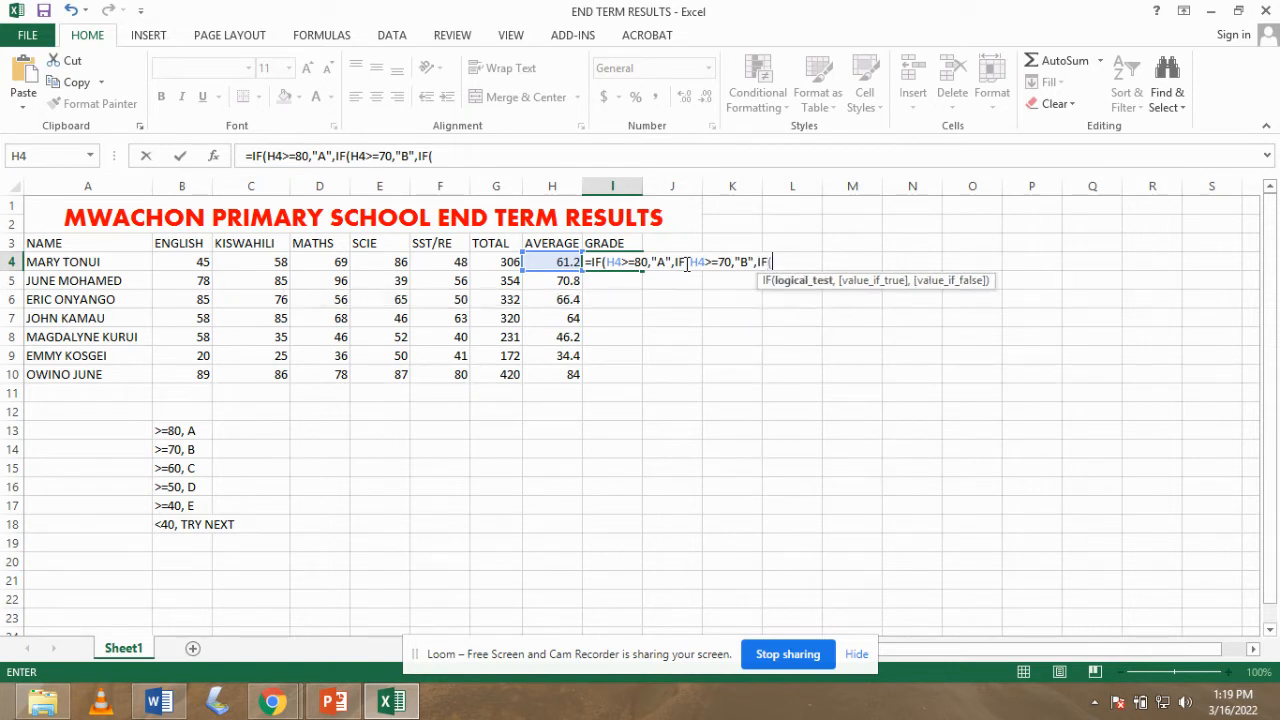
text(H)
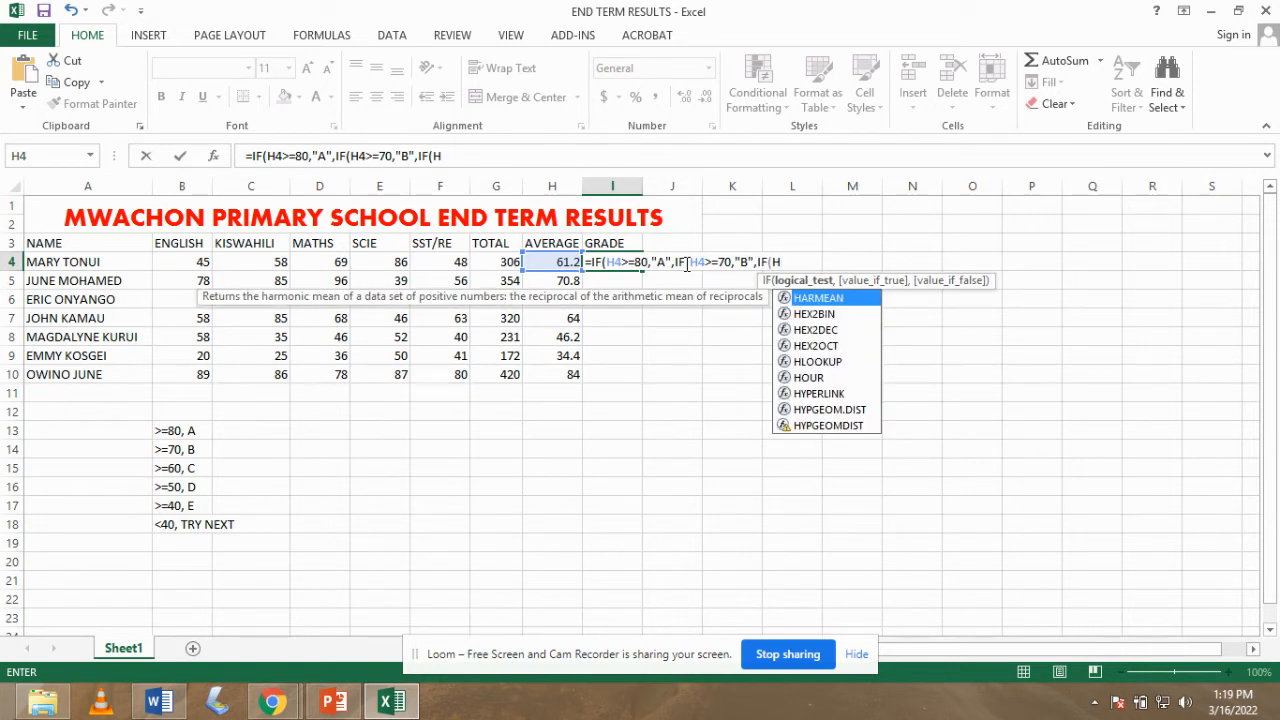
text(4>)
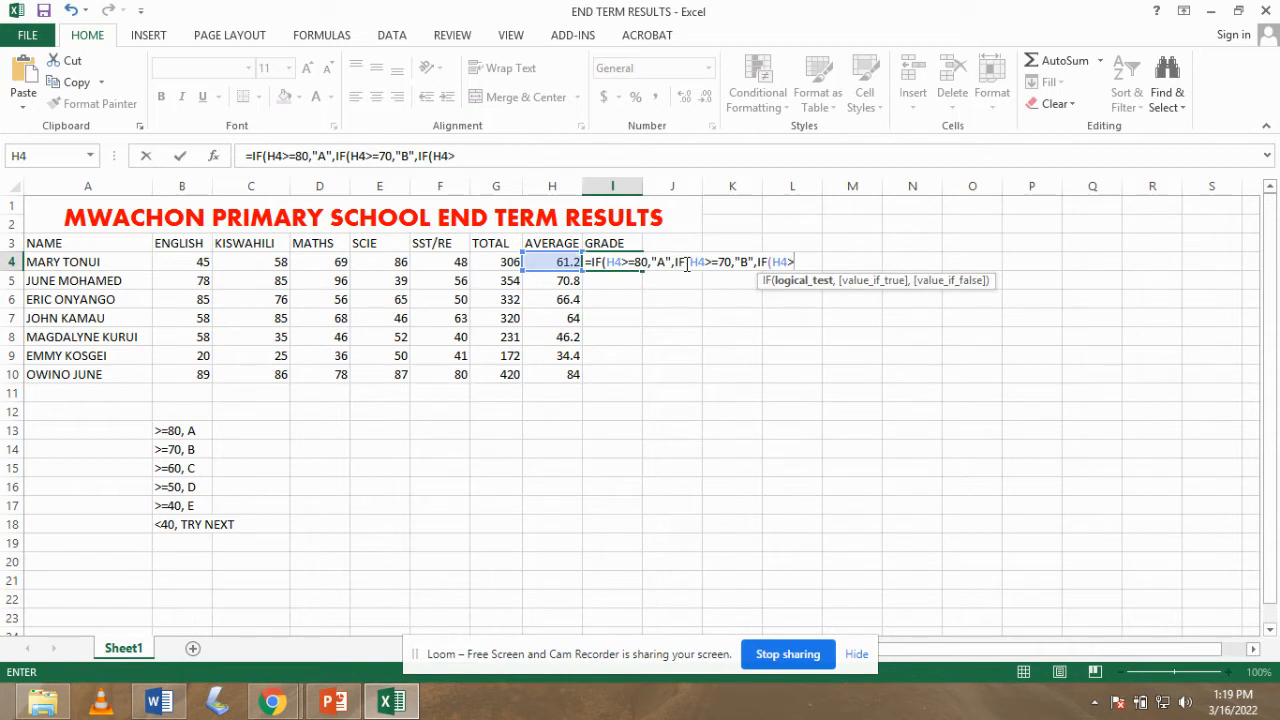
text(=60,)
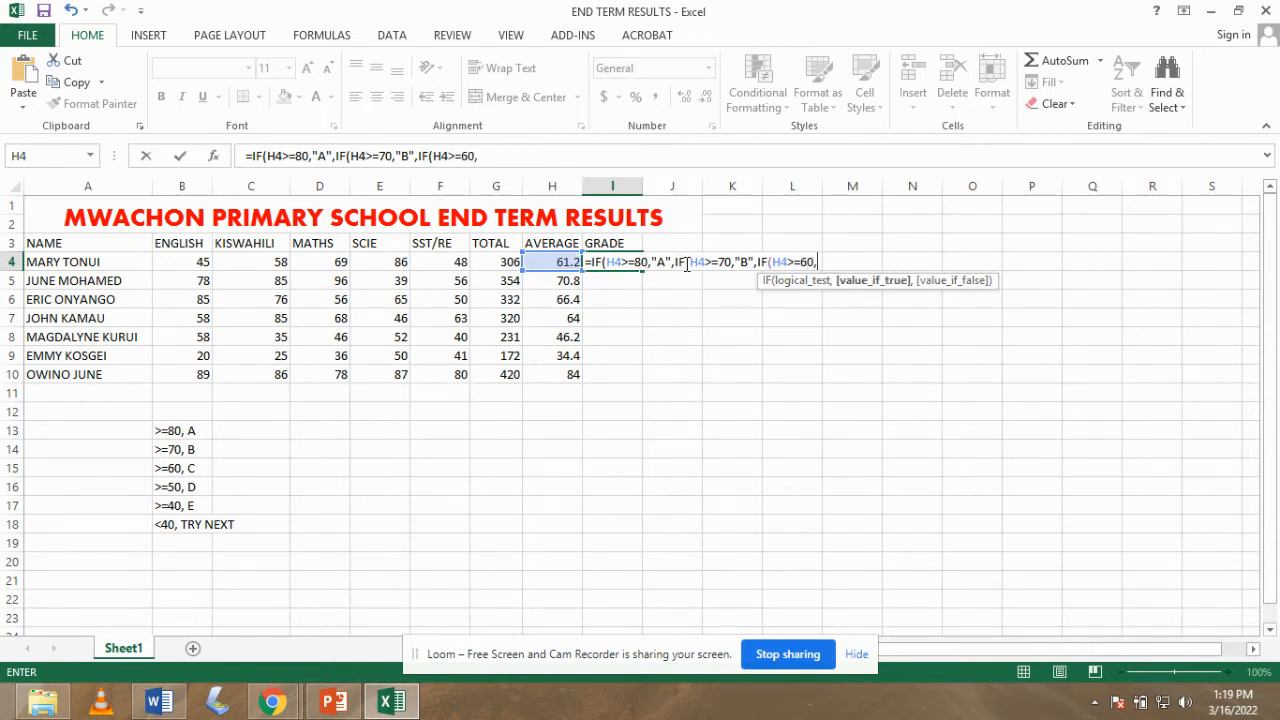
text("C",)
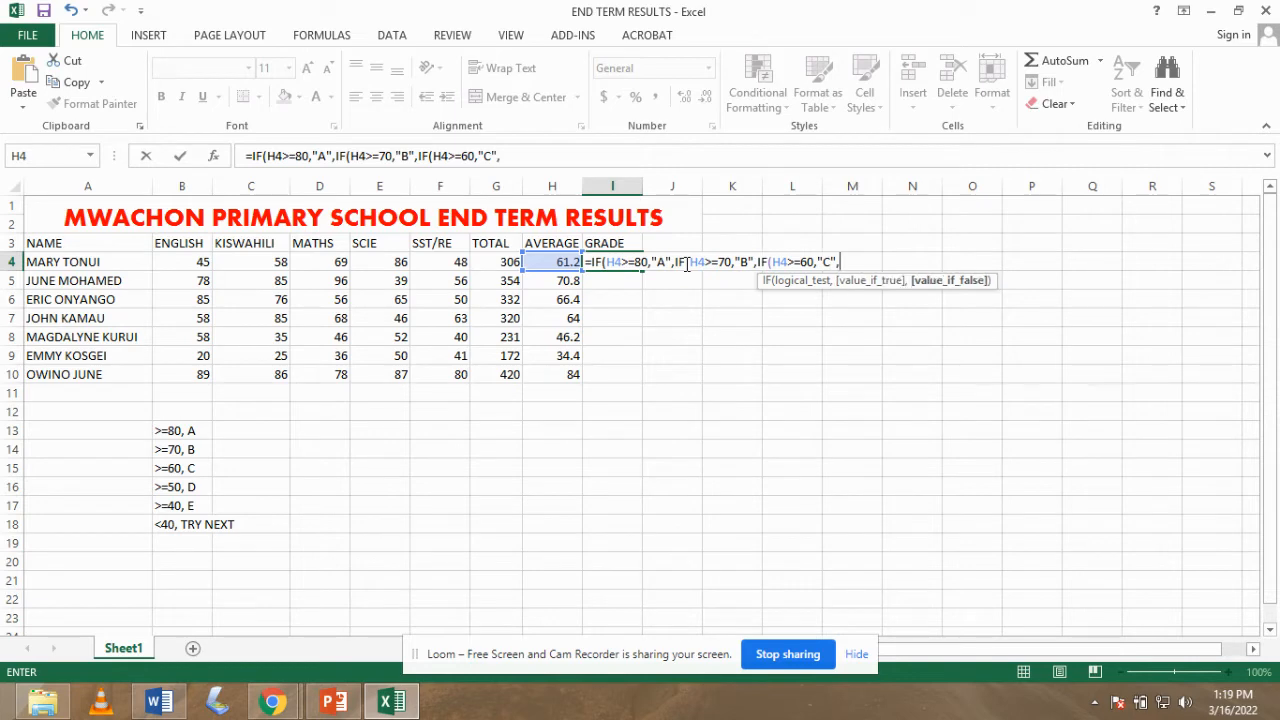
text(IF)
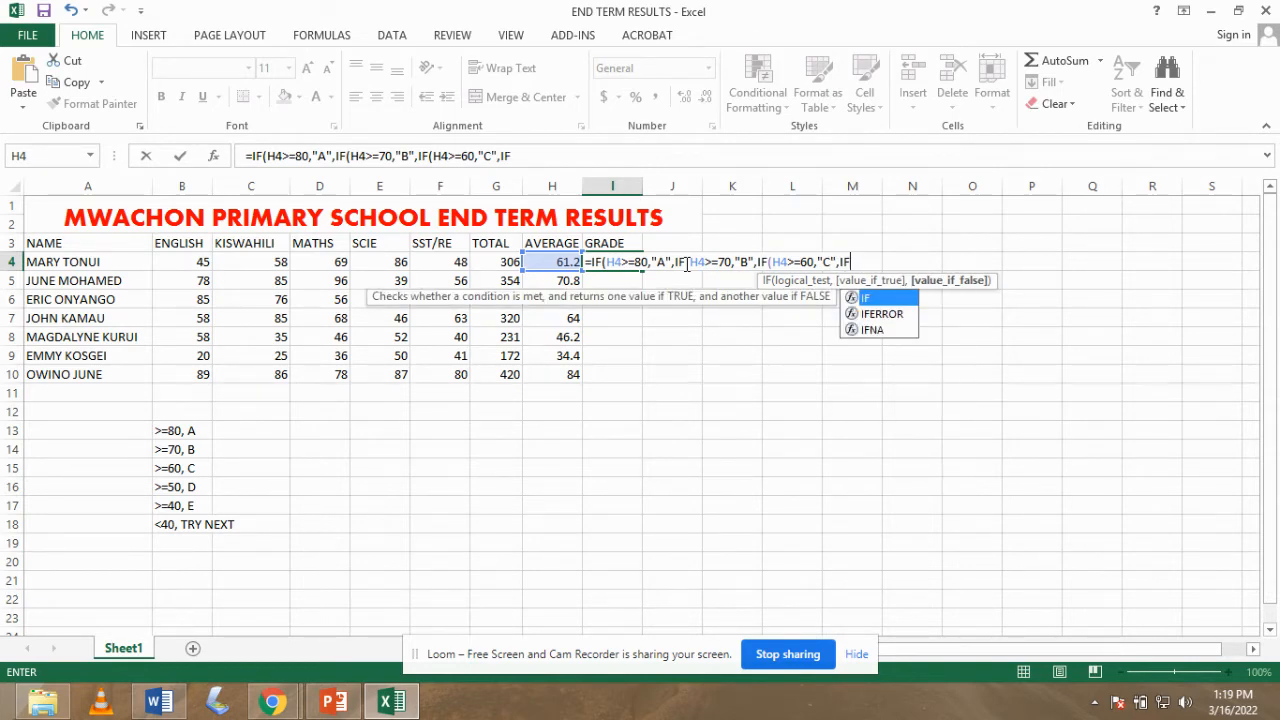
text(()
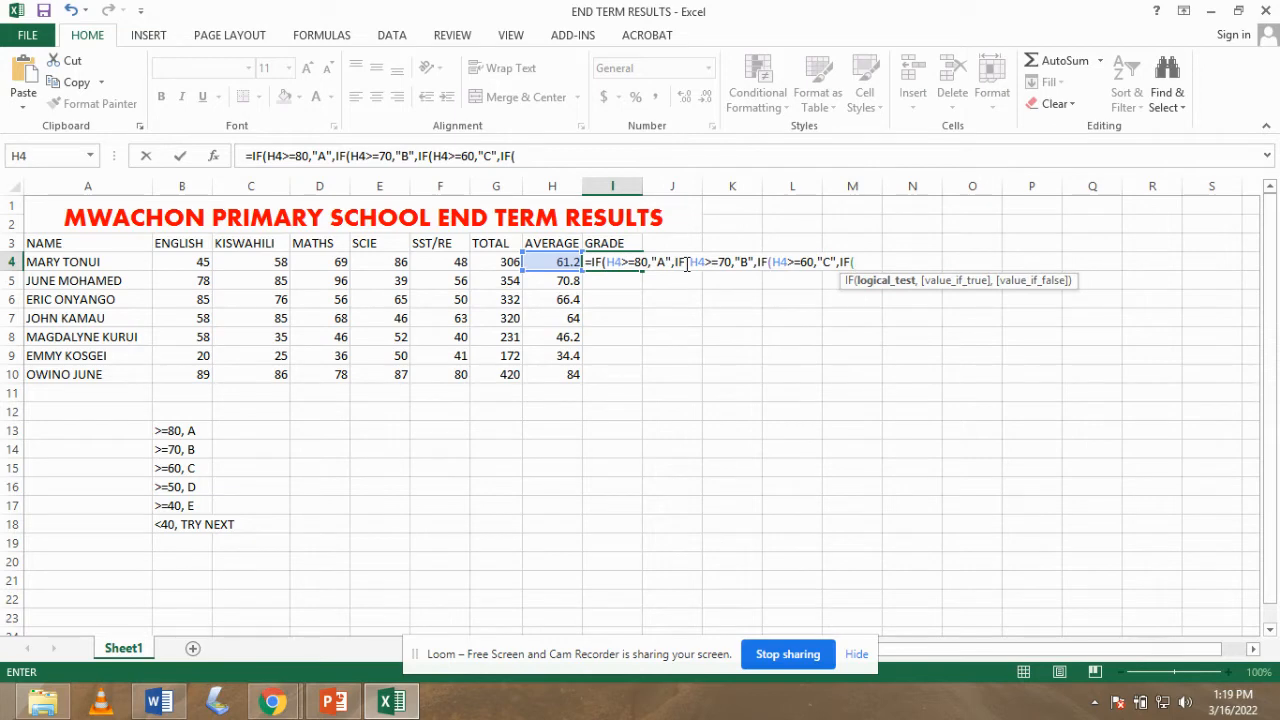
text(H4>=50,)
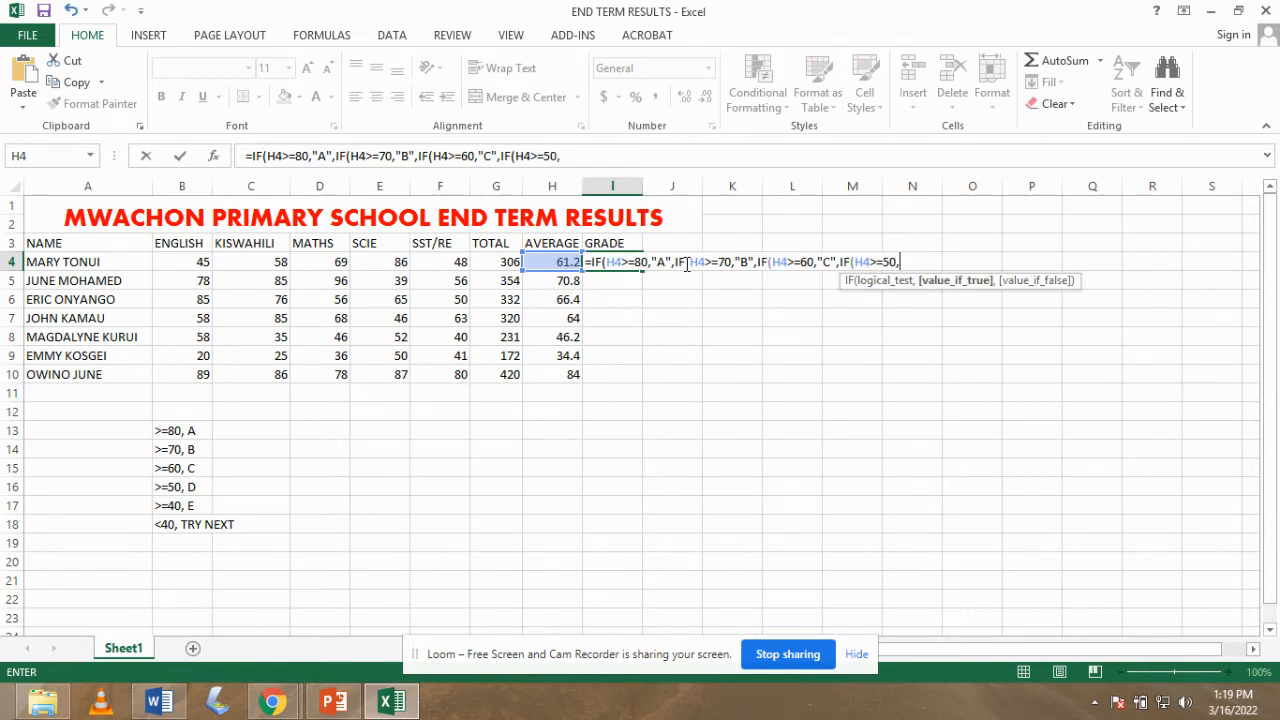
text("D)
text(",)
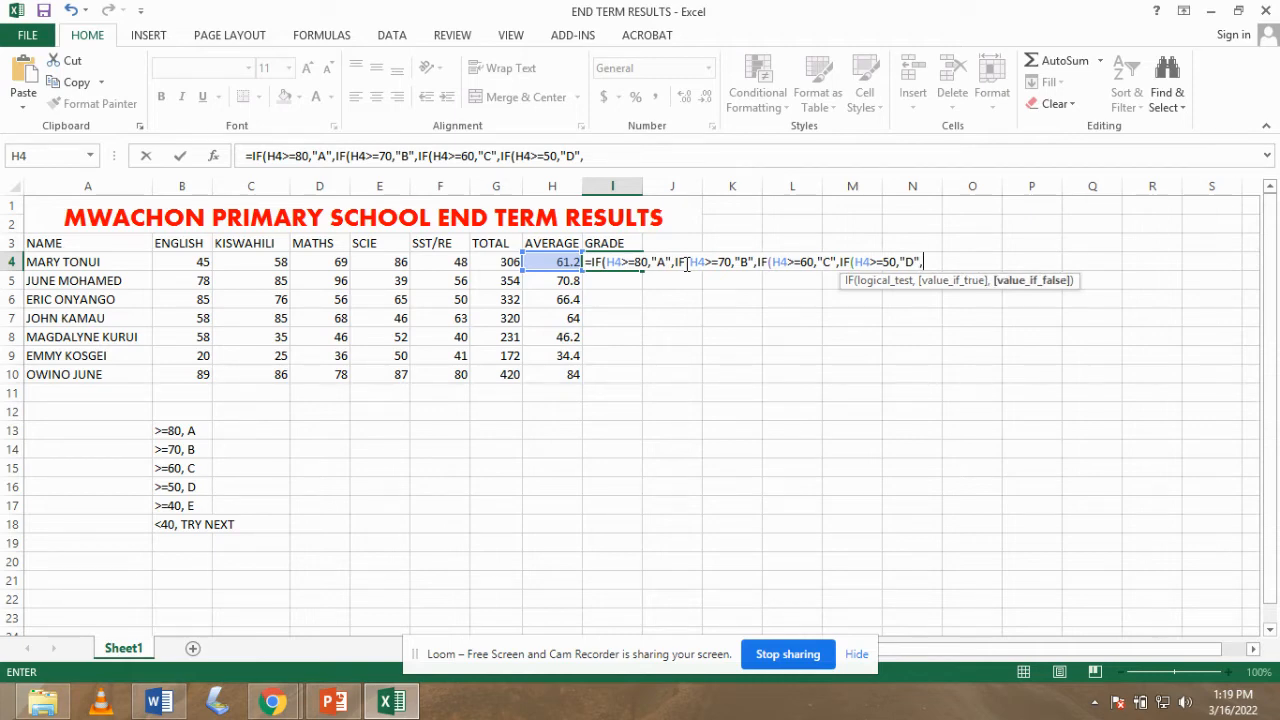
text(IF)
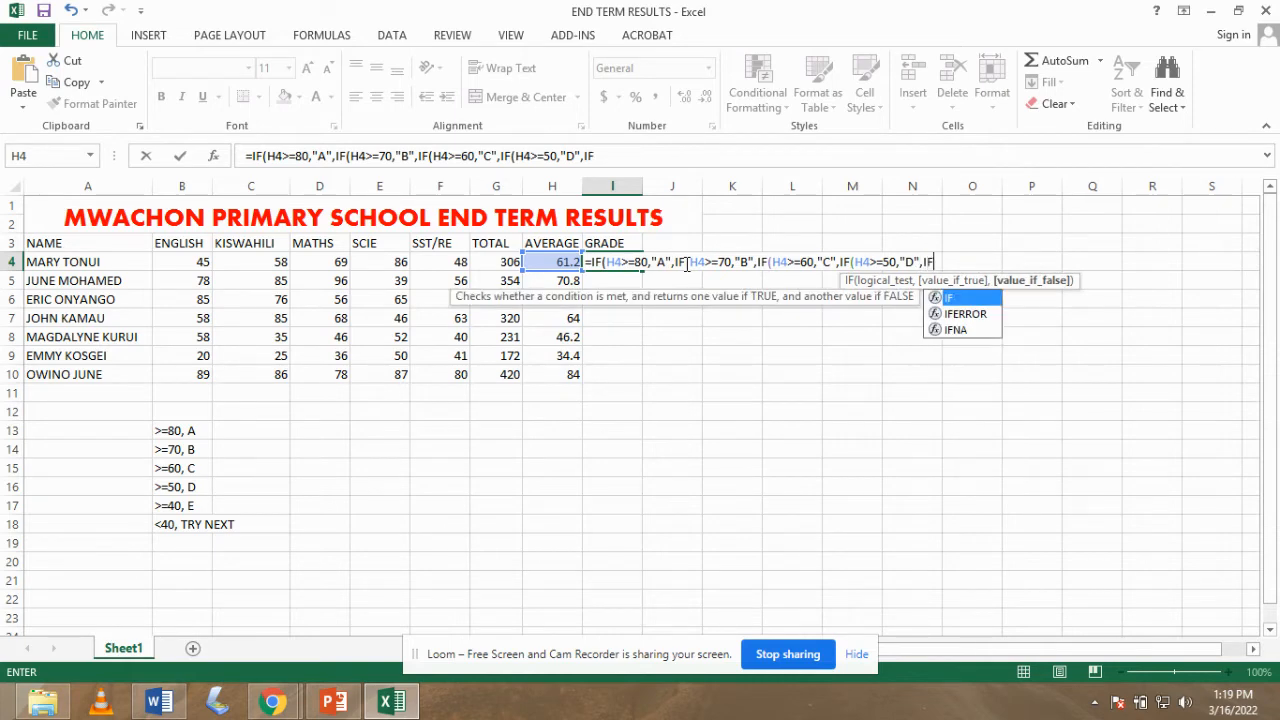
text(()
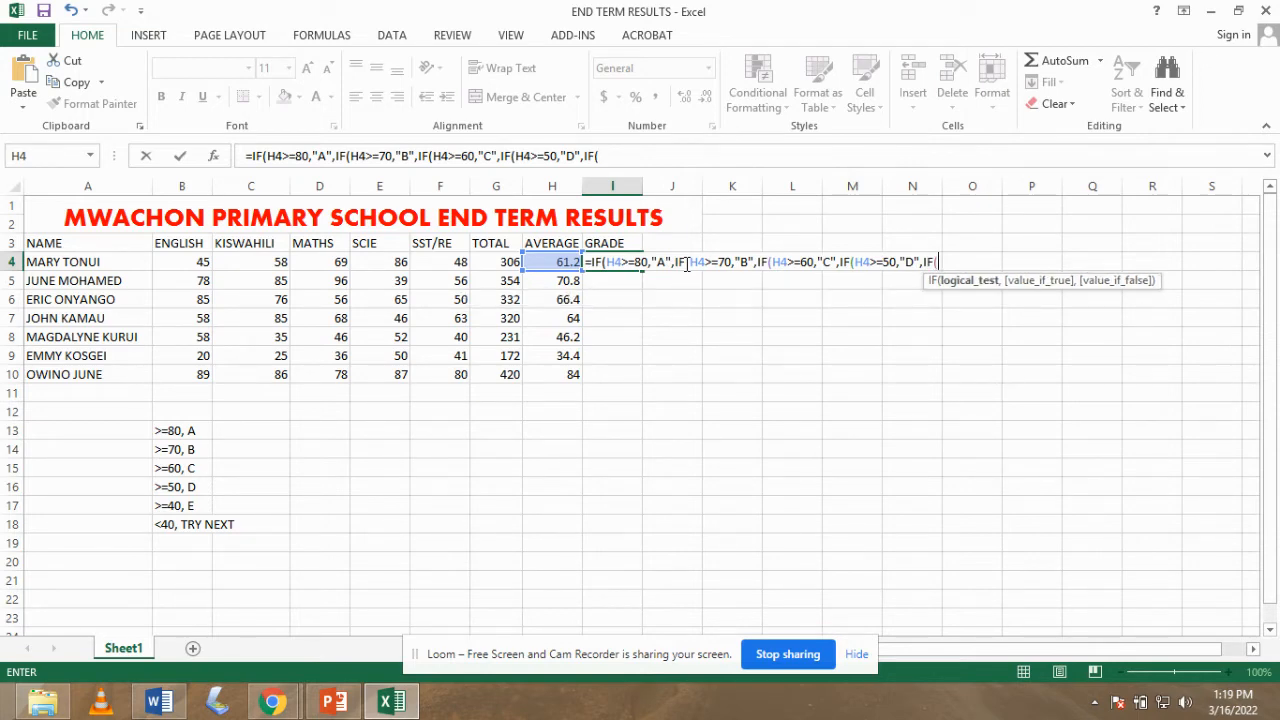
text(H4>=40,)
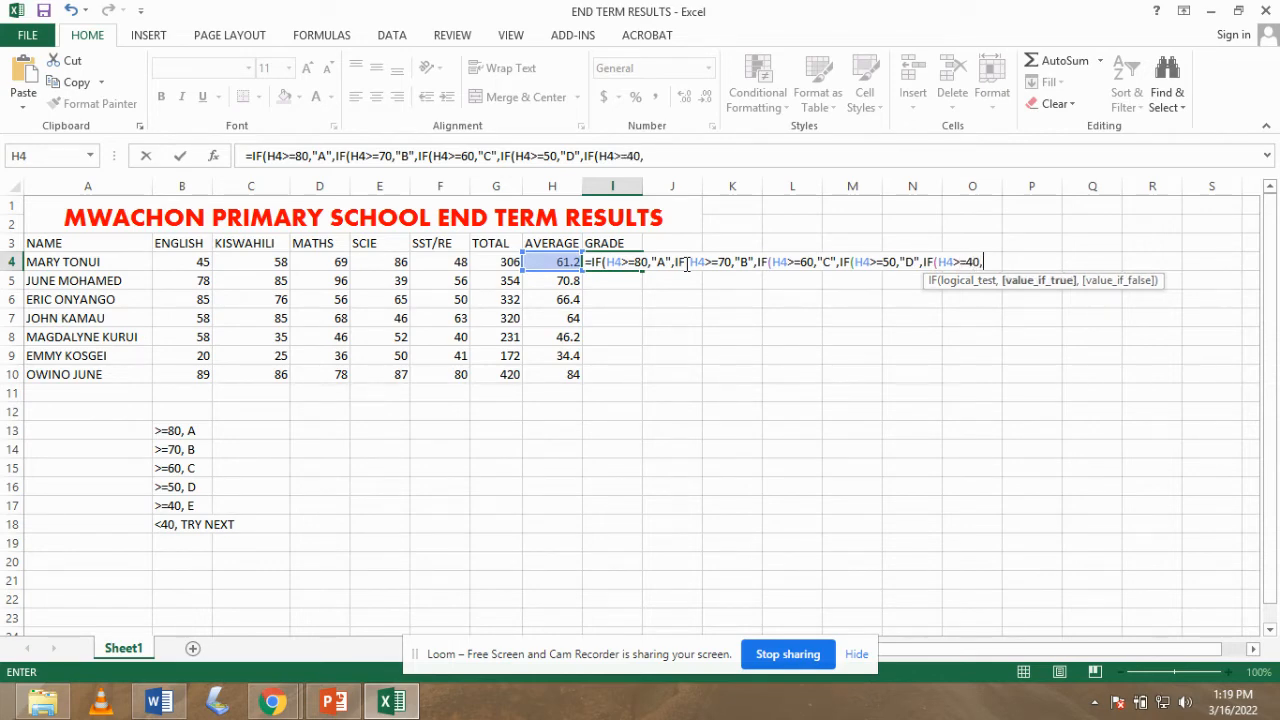
text("E",)
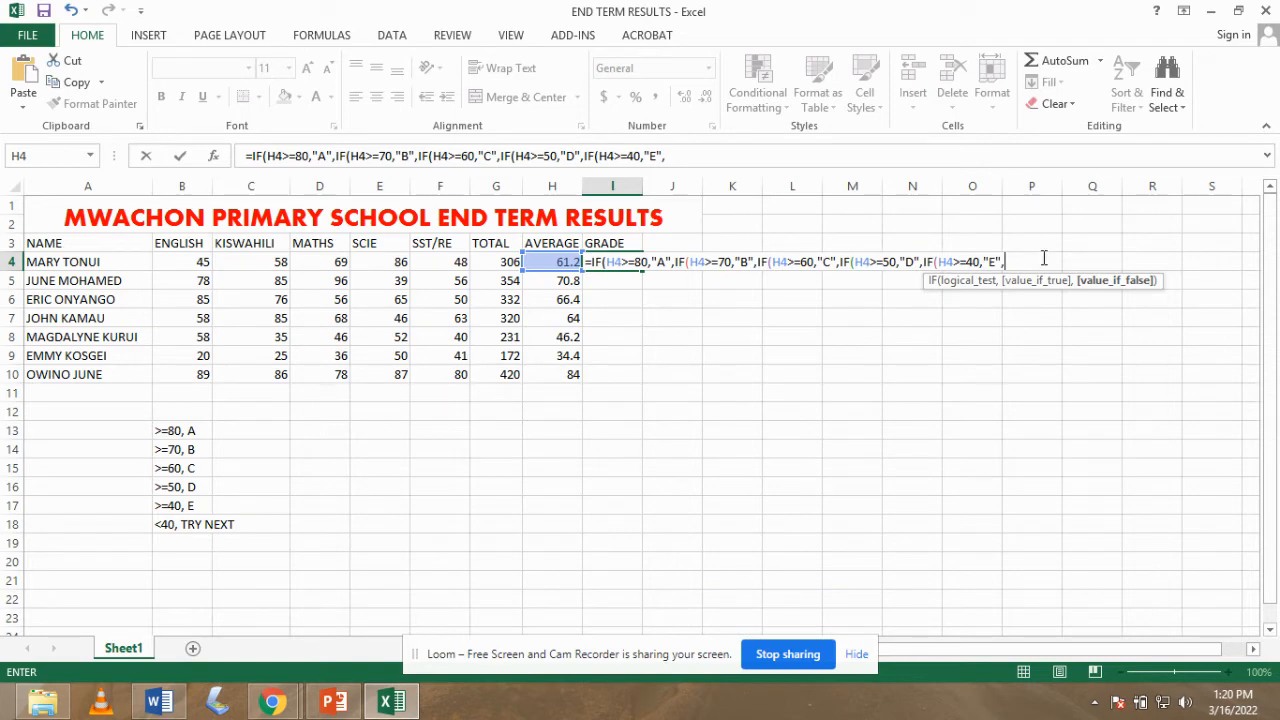
text(IF)
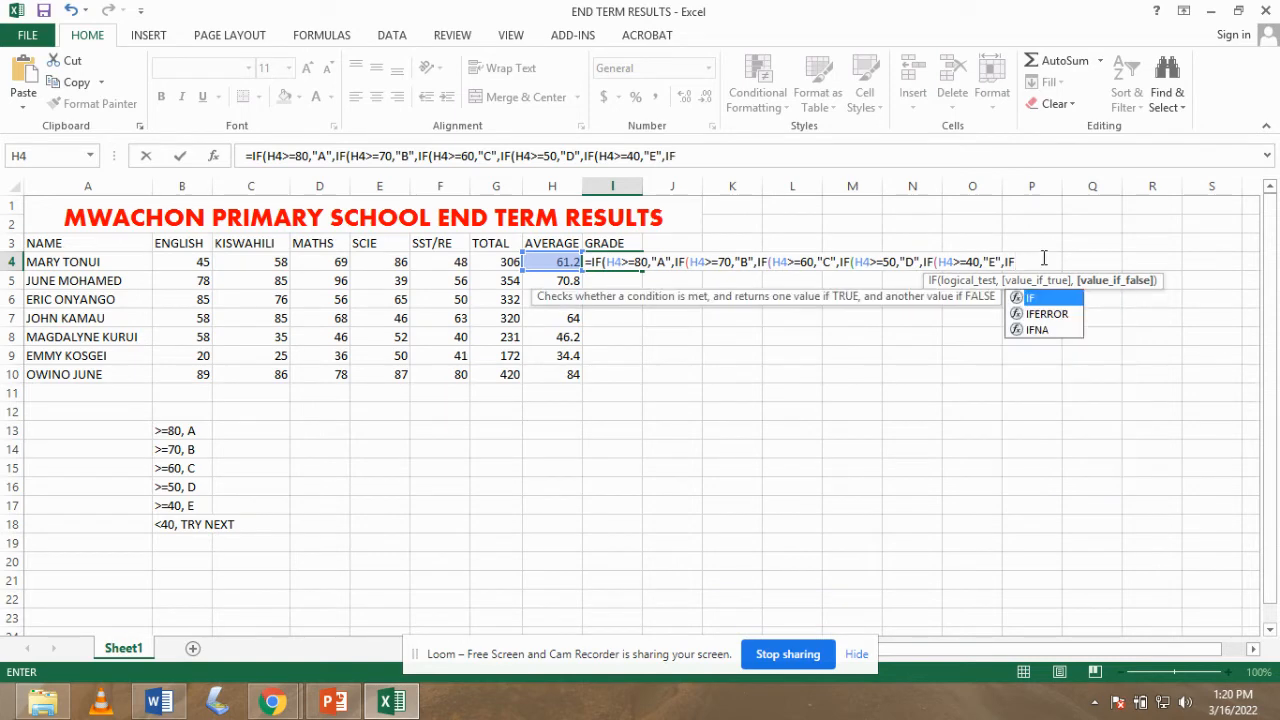
text((H4)
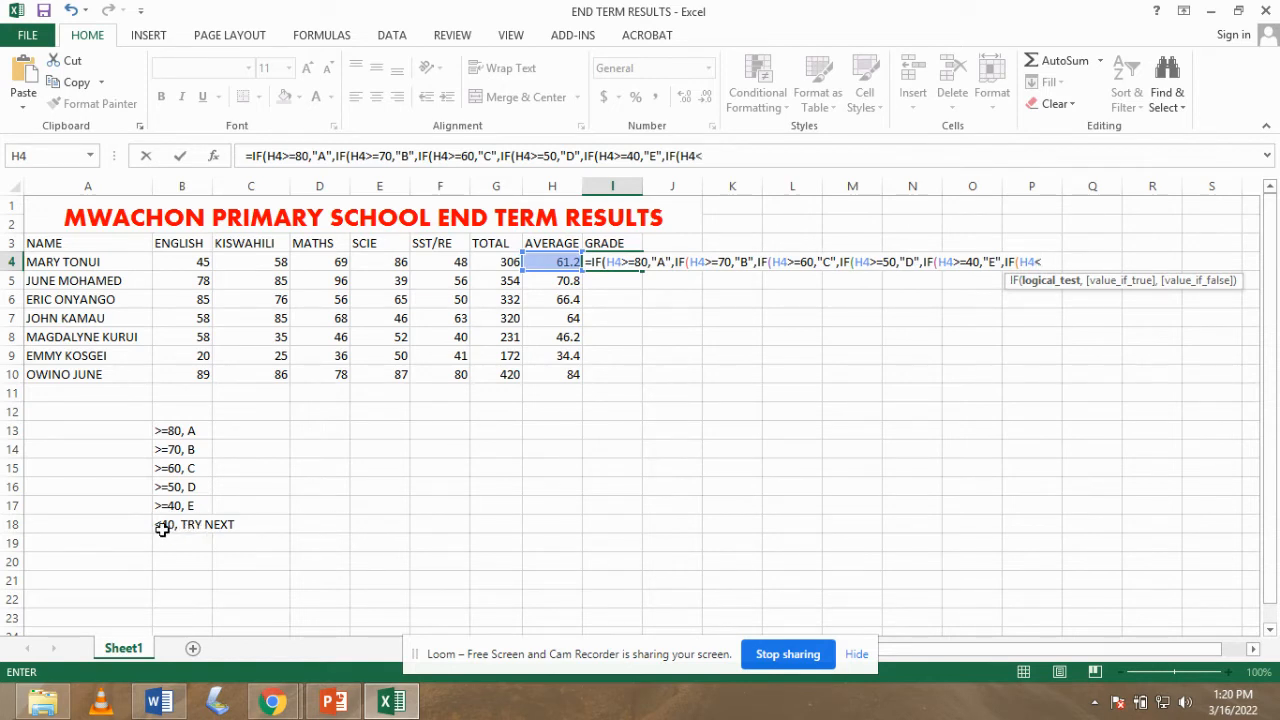
- Finish I4's nested IF with the <40 "TRY NEXT TIME" band and closing brackets, giving grade C
text(<40,)
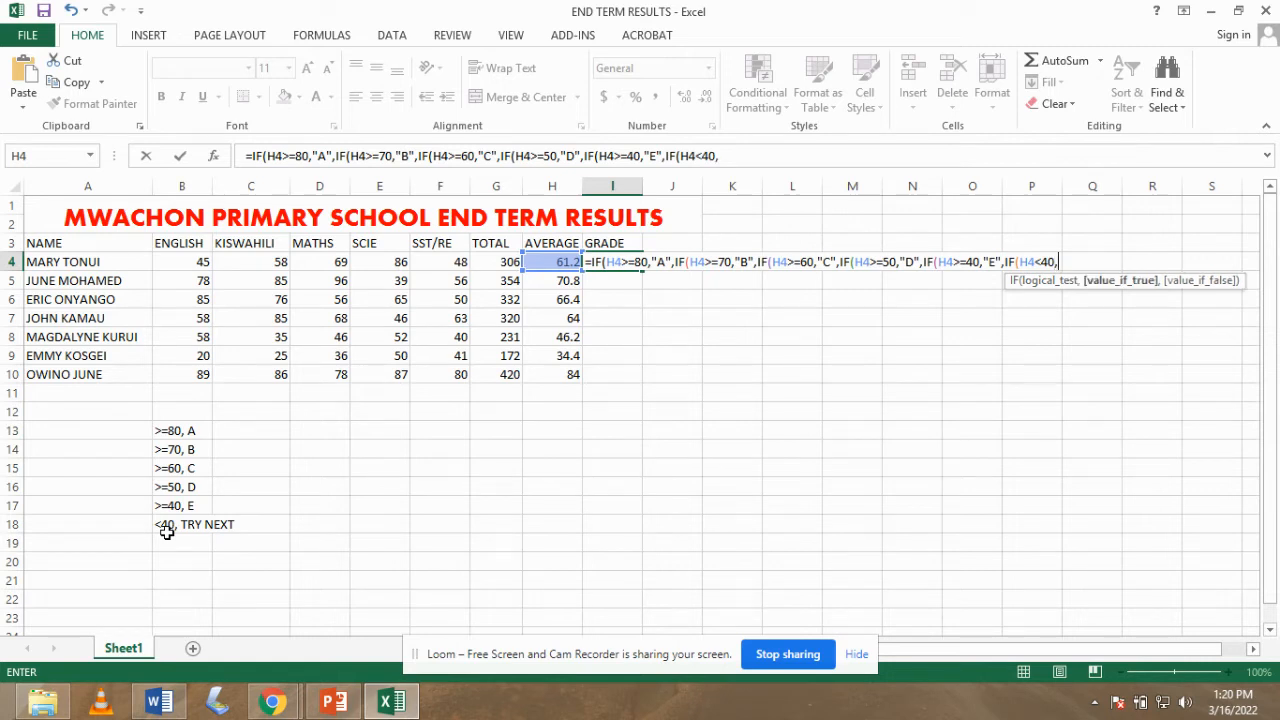
text("TRY NE)
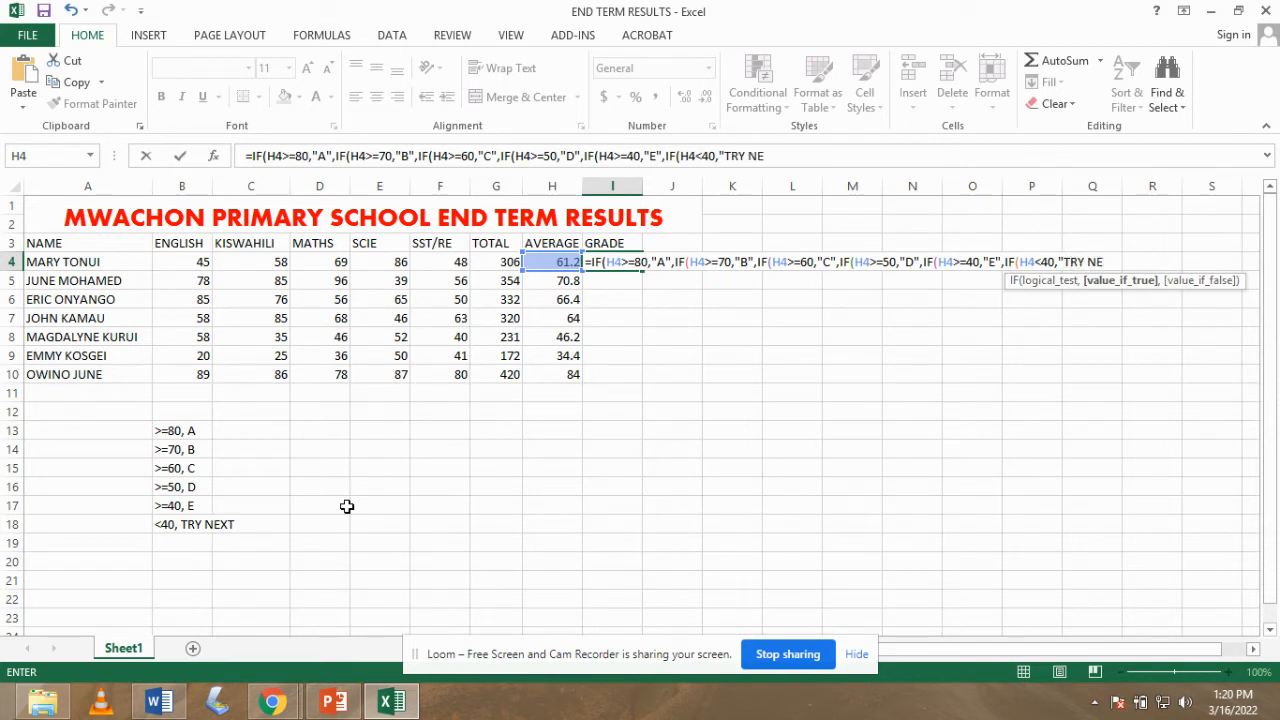
text(XT TIME")
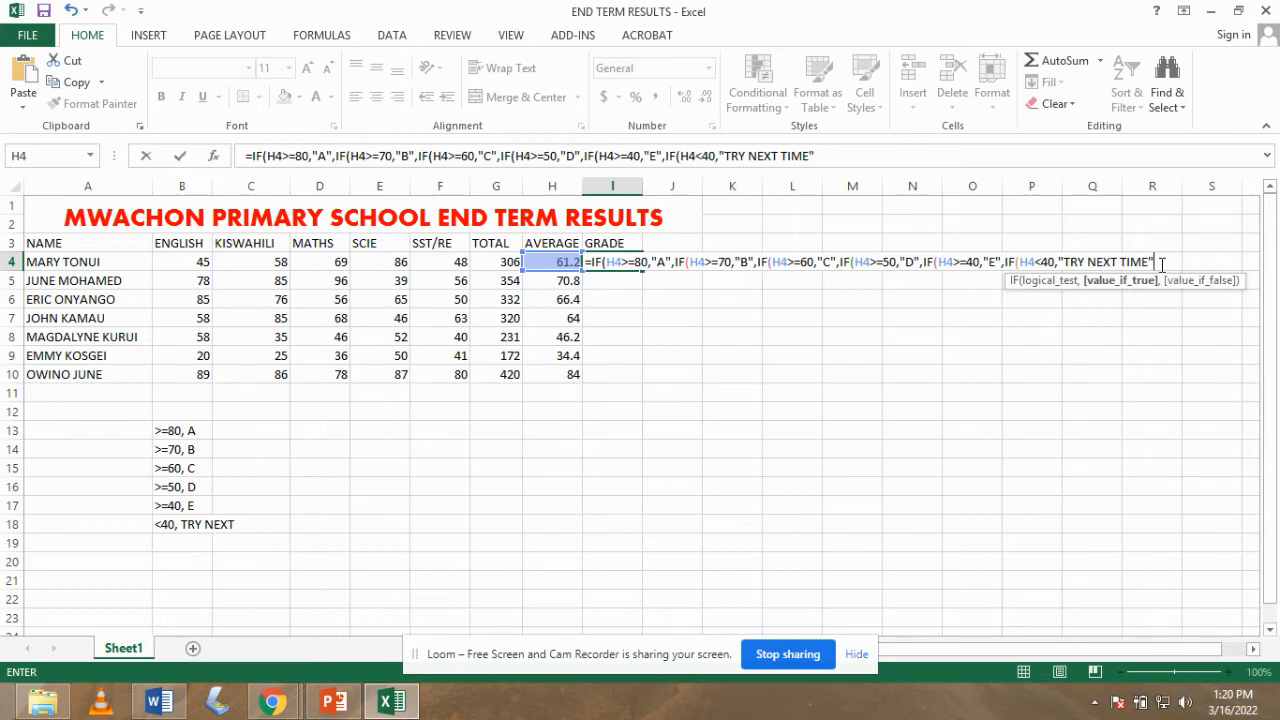
text()))))
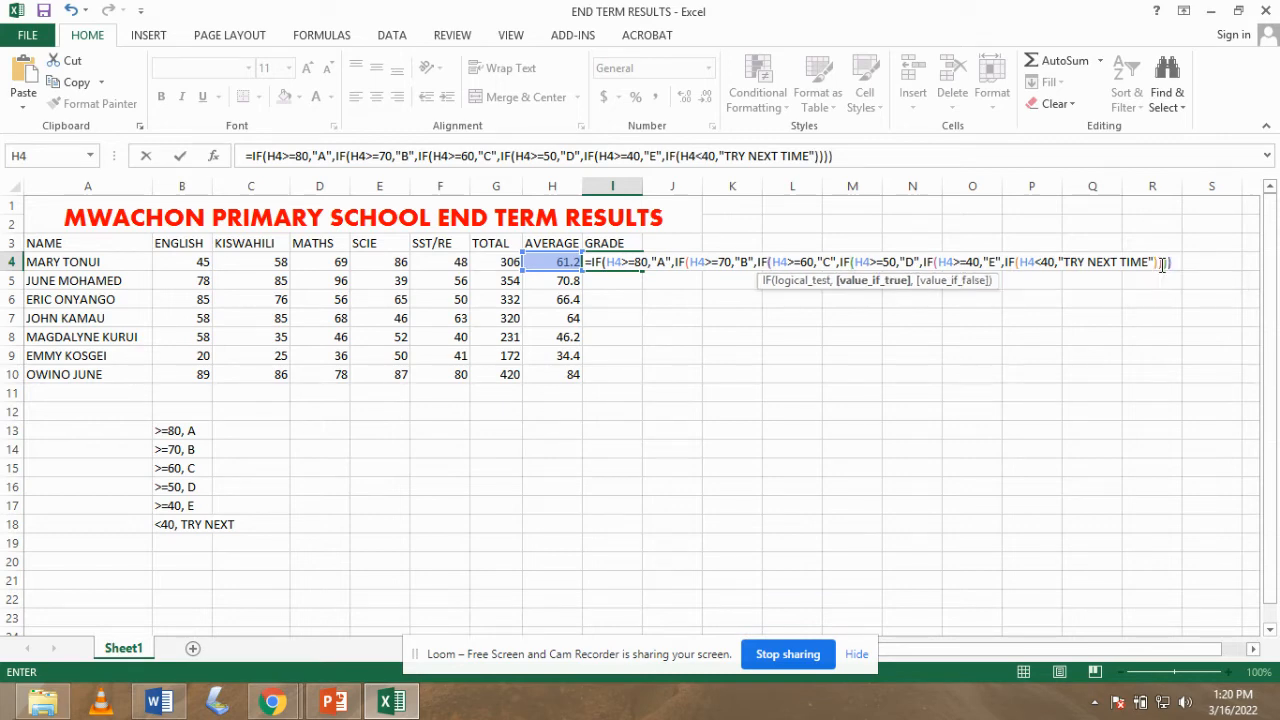
text()))
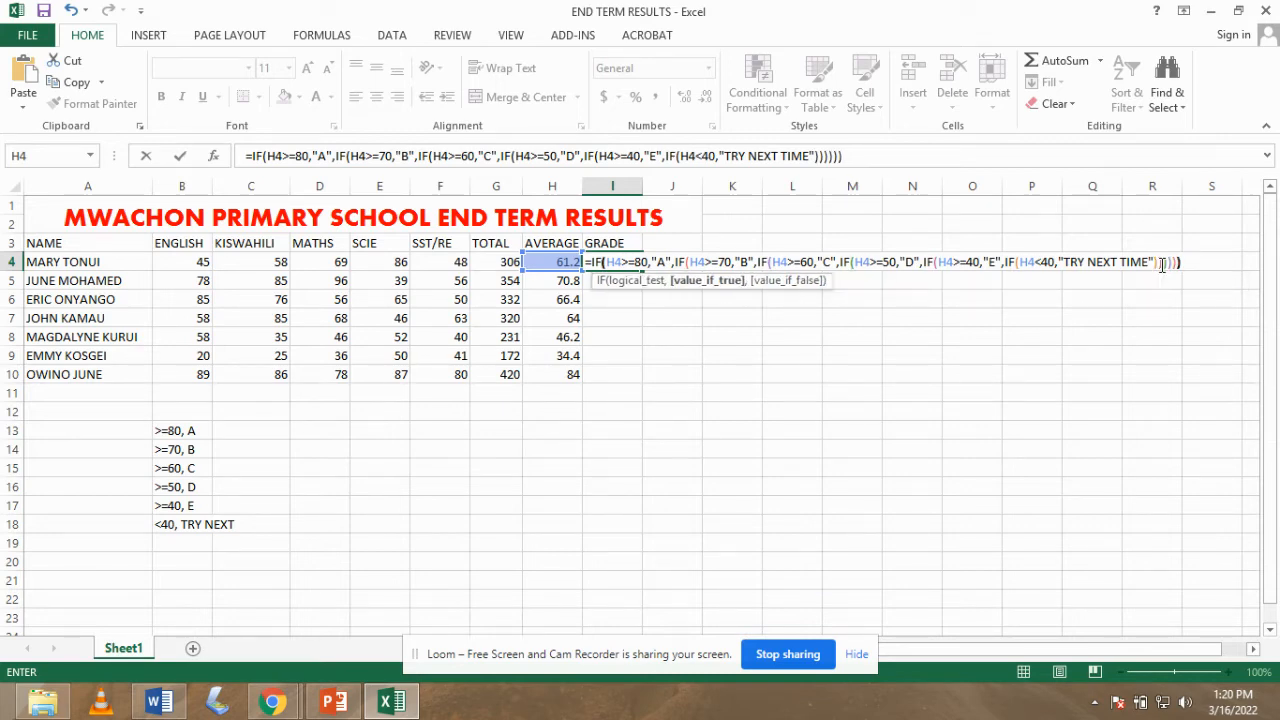
text())
key(Return)
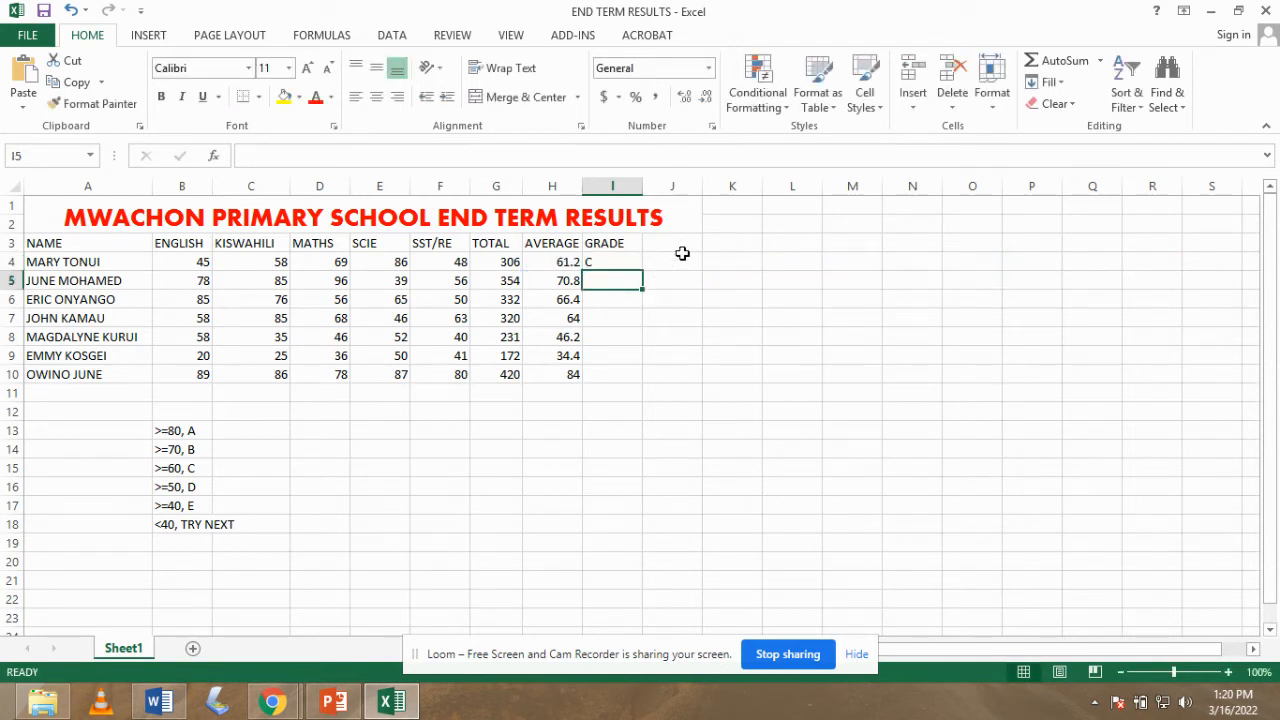
- Fill the grade formula from I4 down to I10 and widen column I to fit TRY NEXT TIME
click(600, 262)
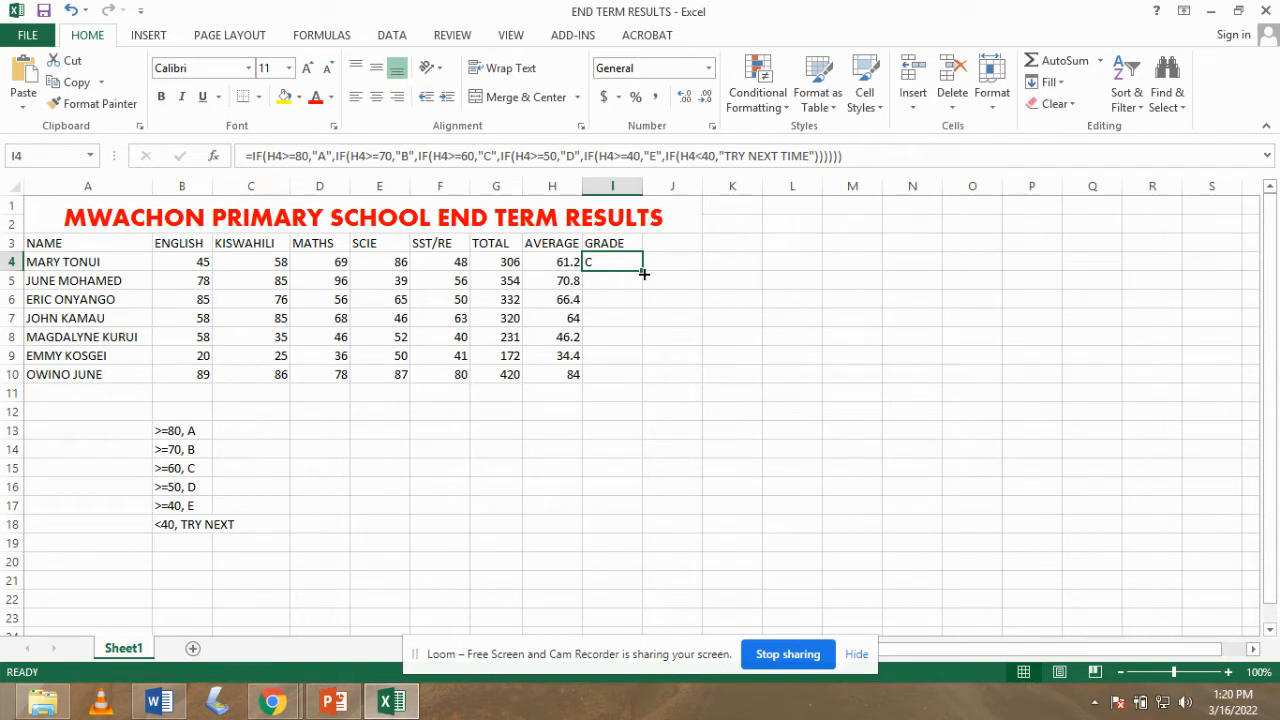
drag(644, 273, 638, 381)
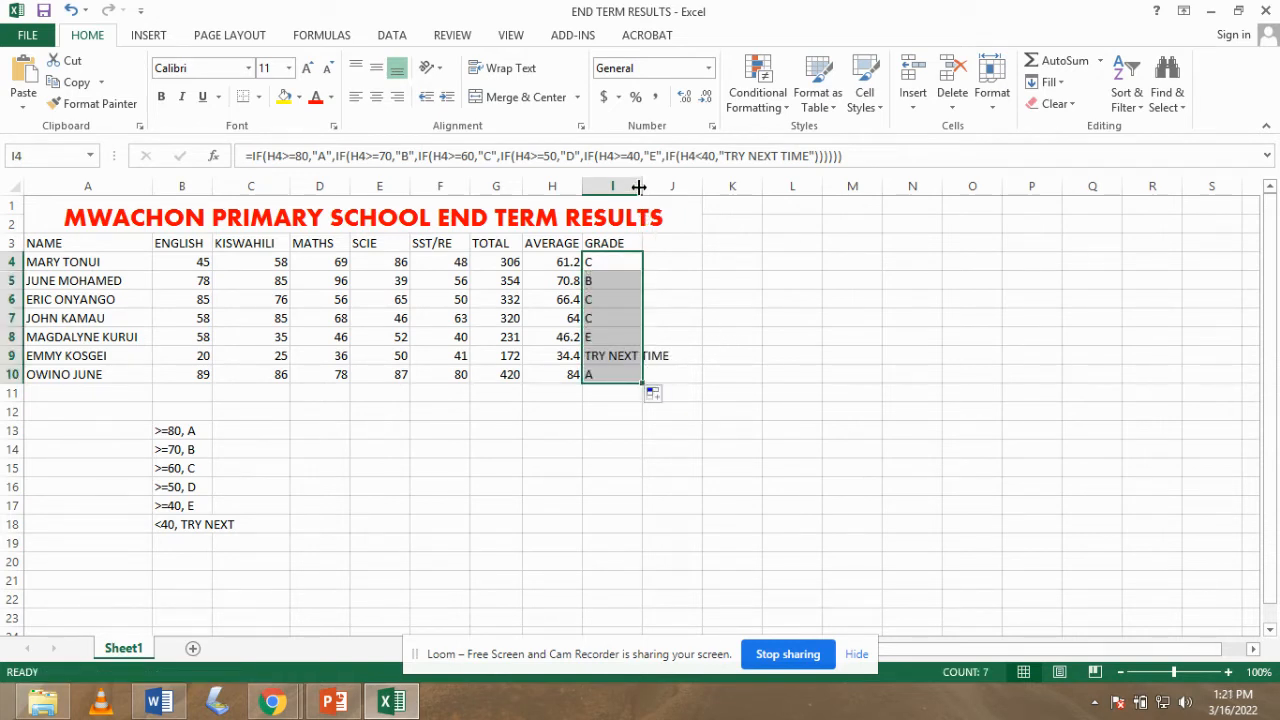
drag(640, 186, 680, 186)
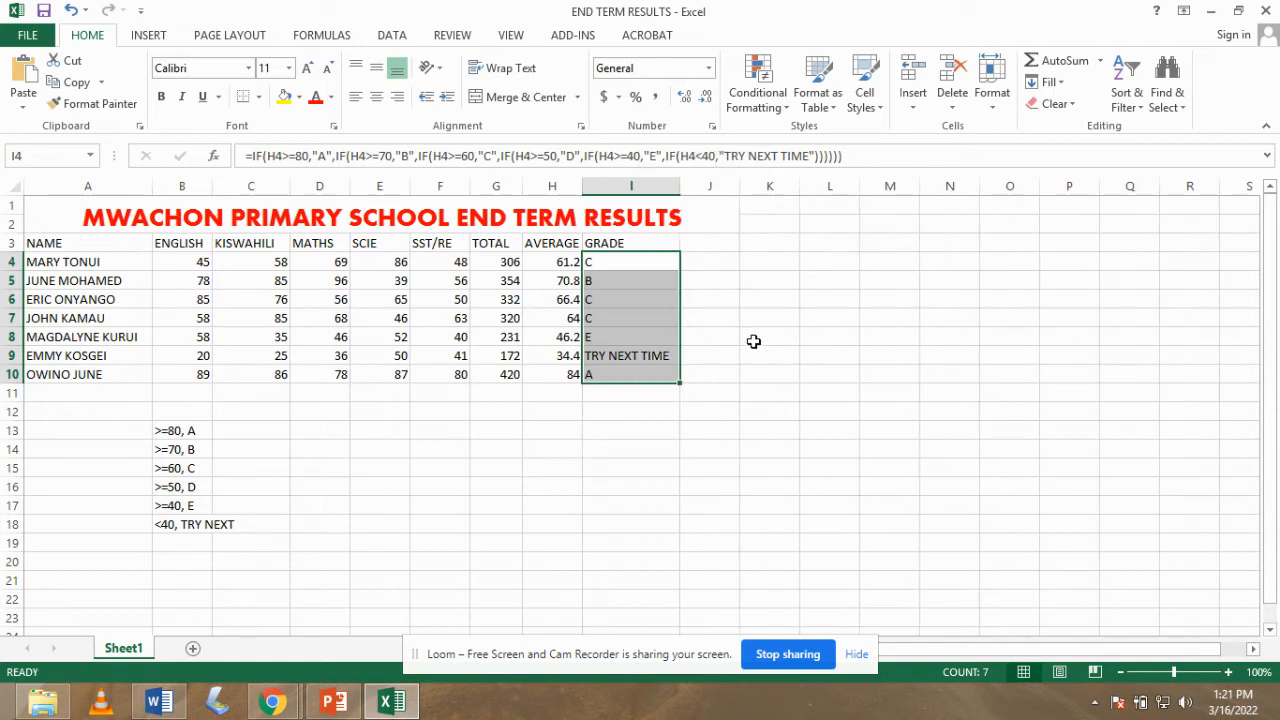
click(757, 360)
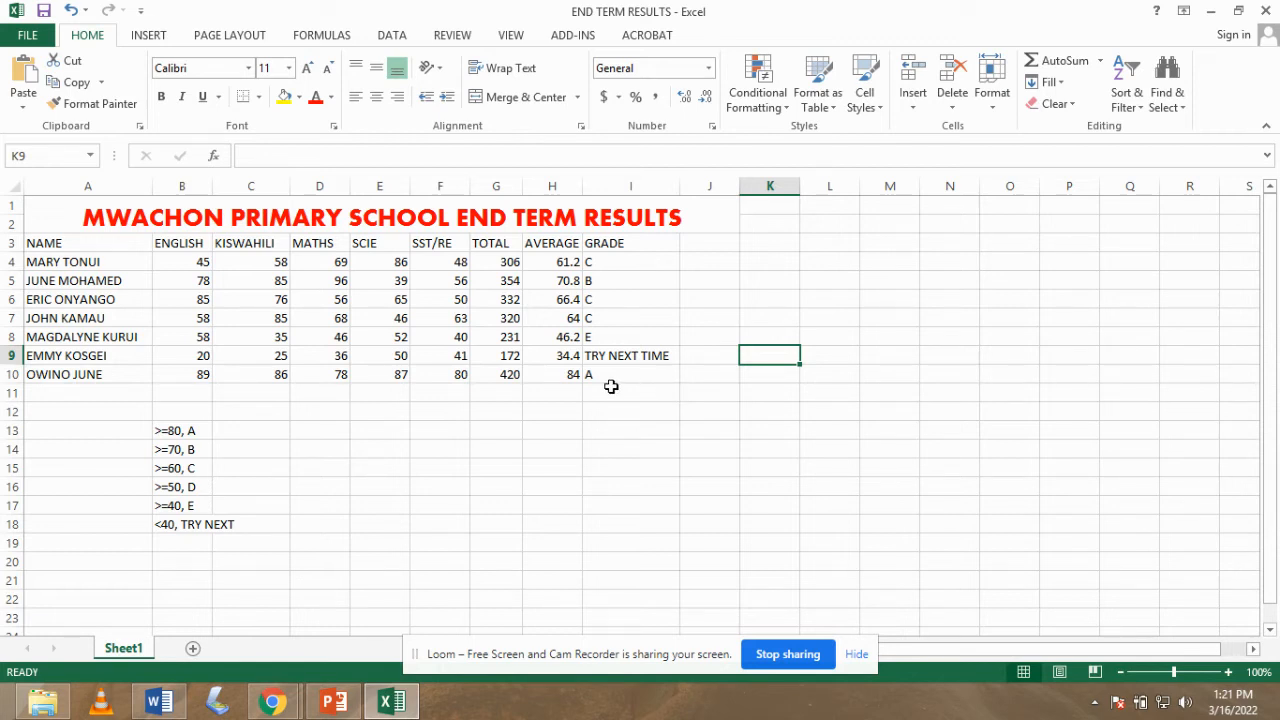
click(58, 413)
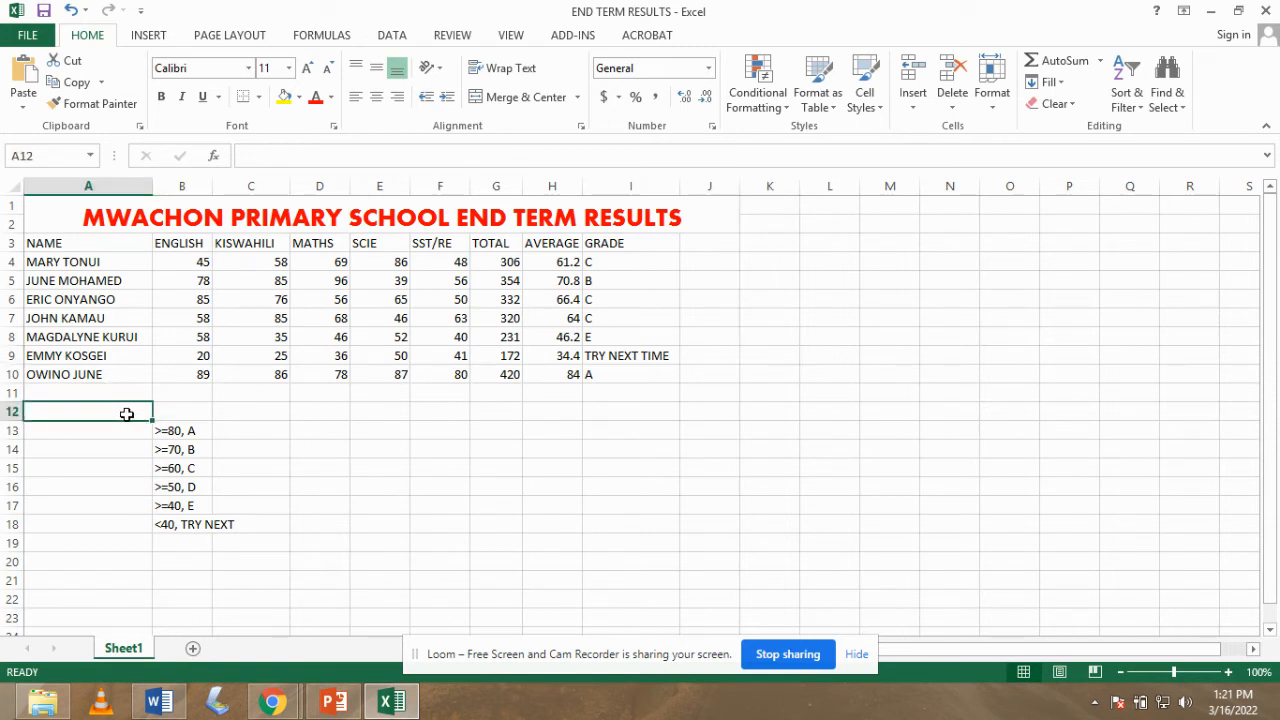
- Label A12 MEANSCORE and compute the English mean in B12 with =SUM(B4:B10)/7
text(MEAN)
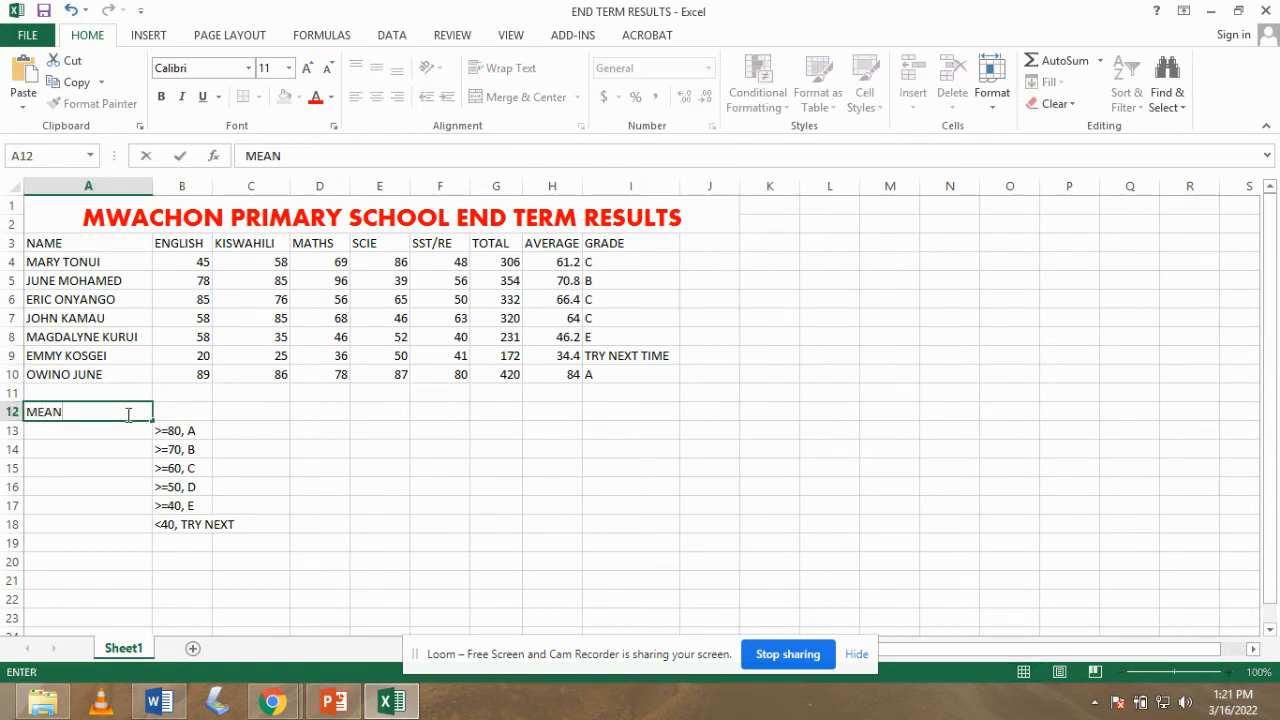
text(SCORE)
click(176, 414)
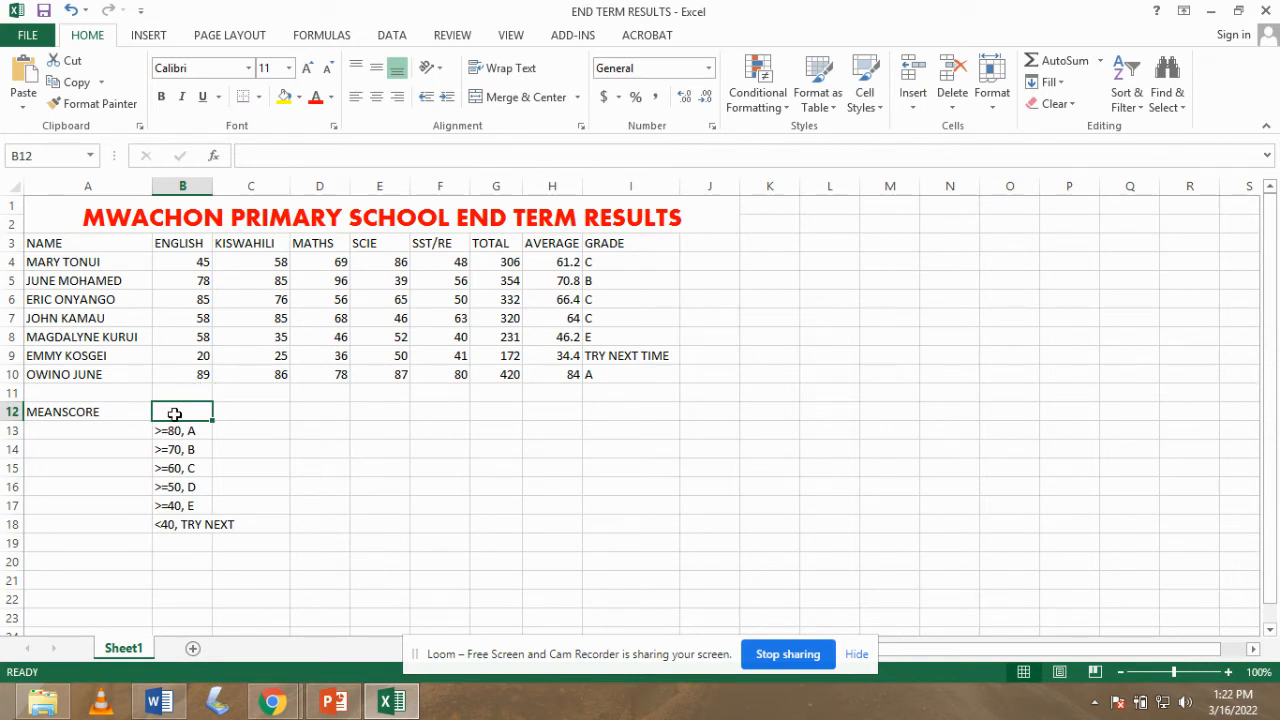
text(=)
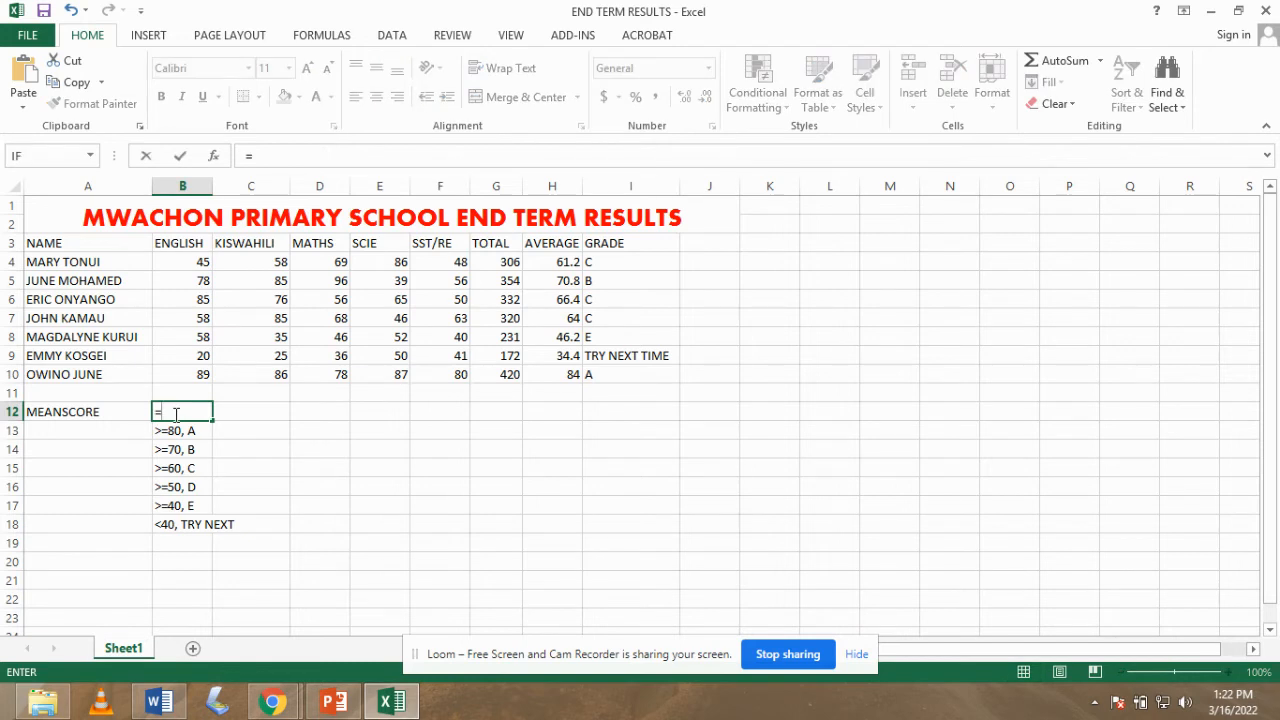
text(SUM)
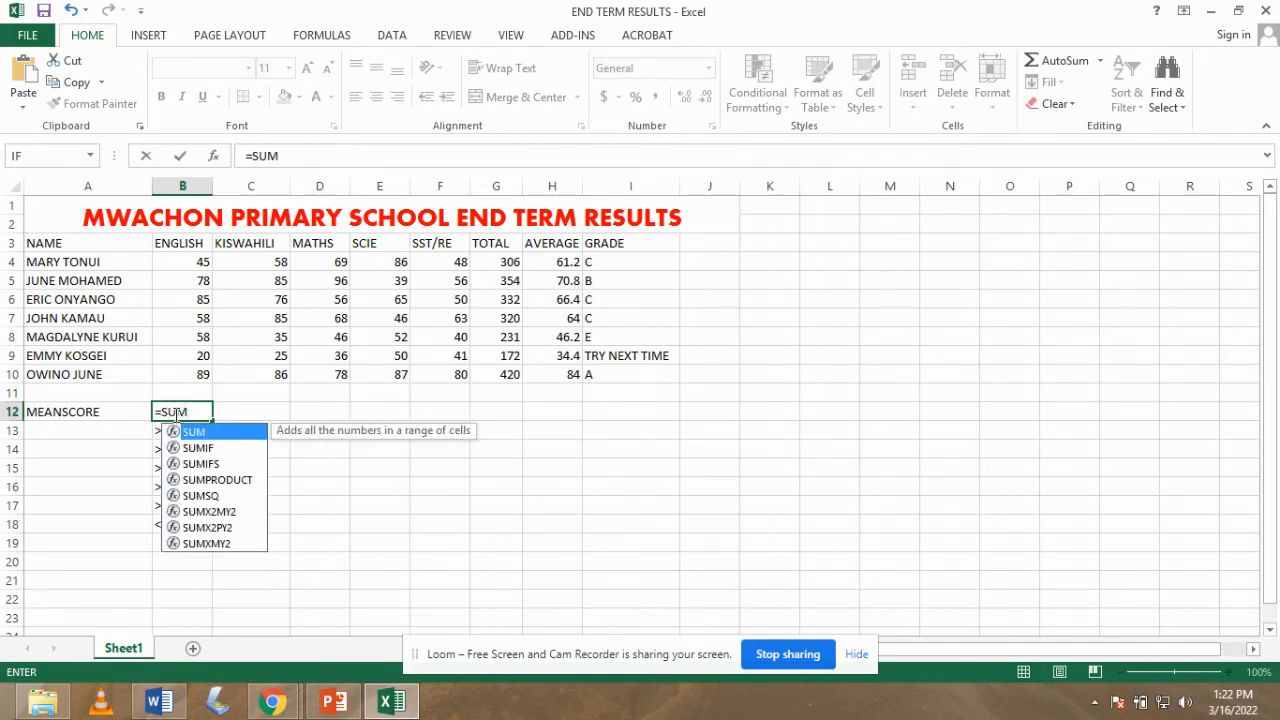
text(()
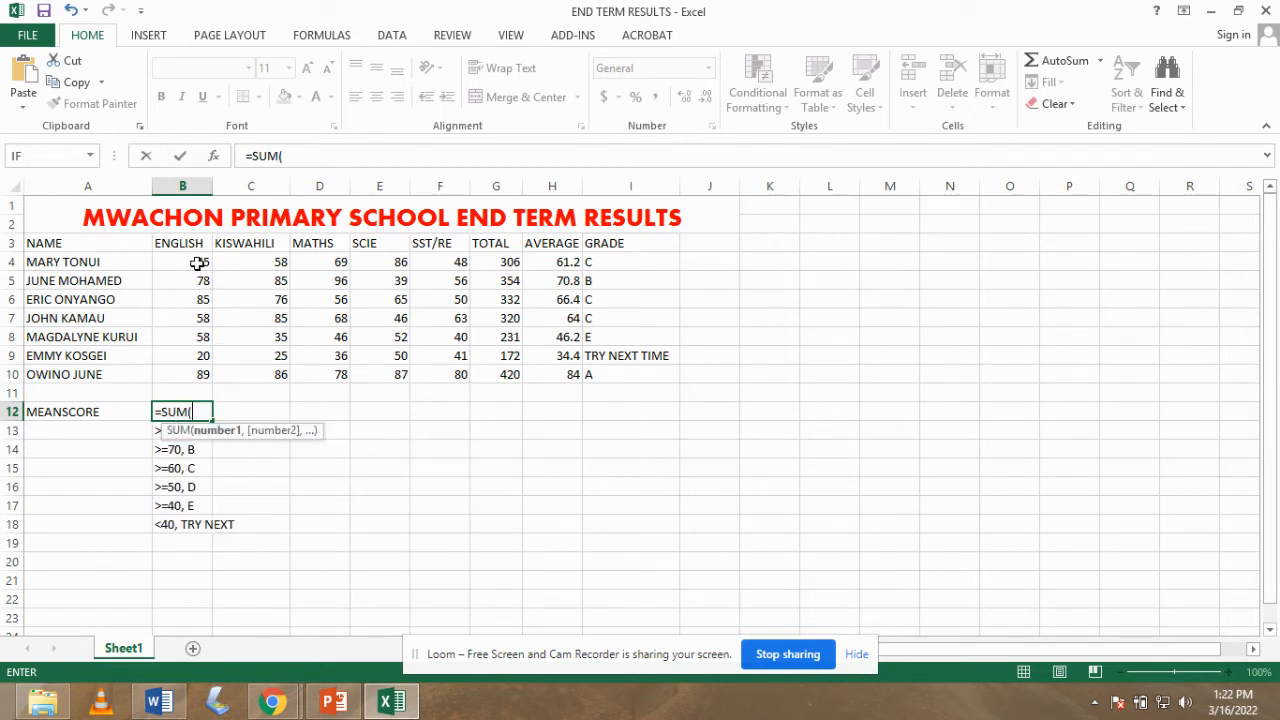
drag(198, 263, 204, 380)
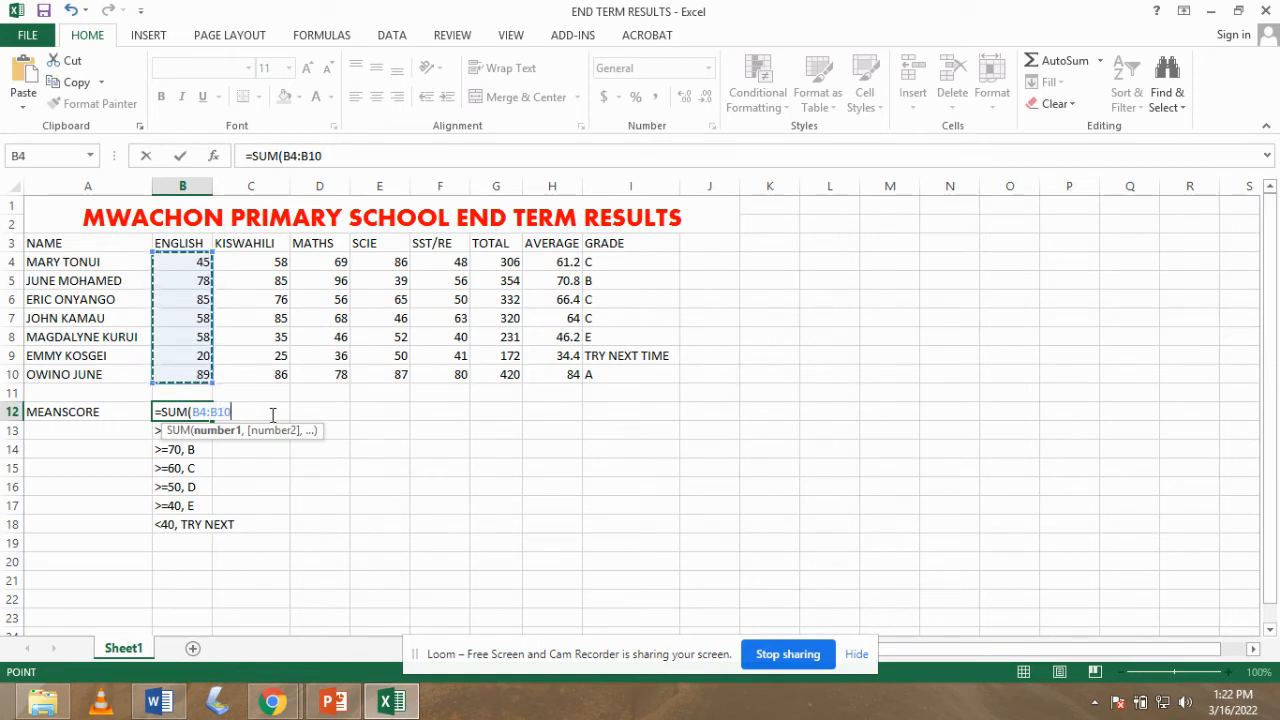
text()/7)
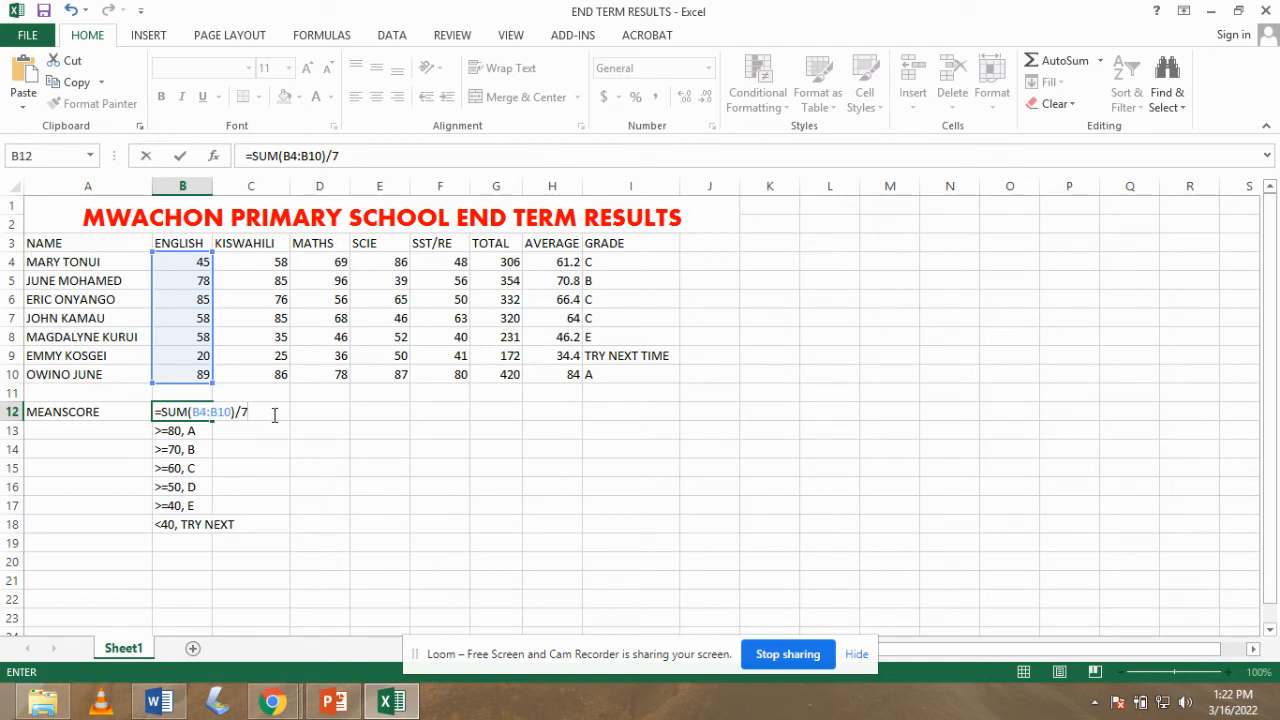
key(Return)
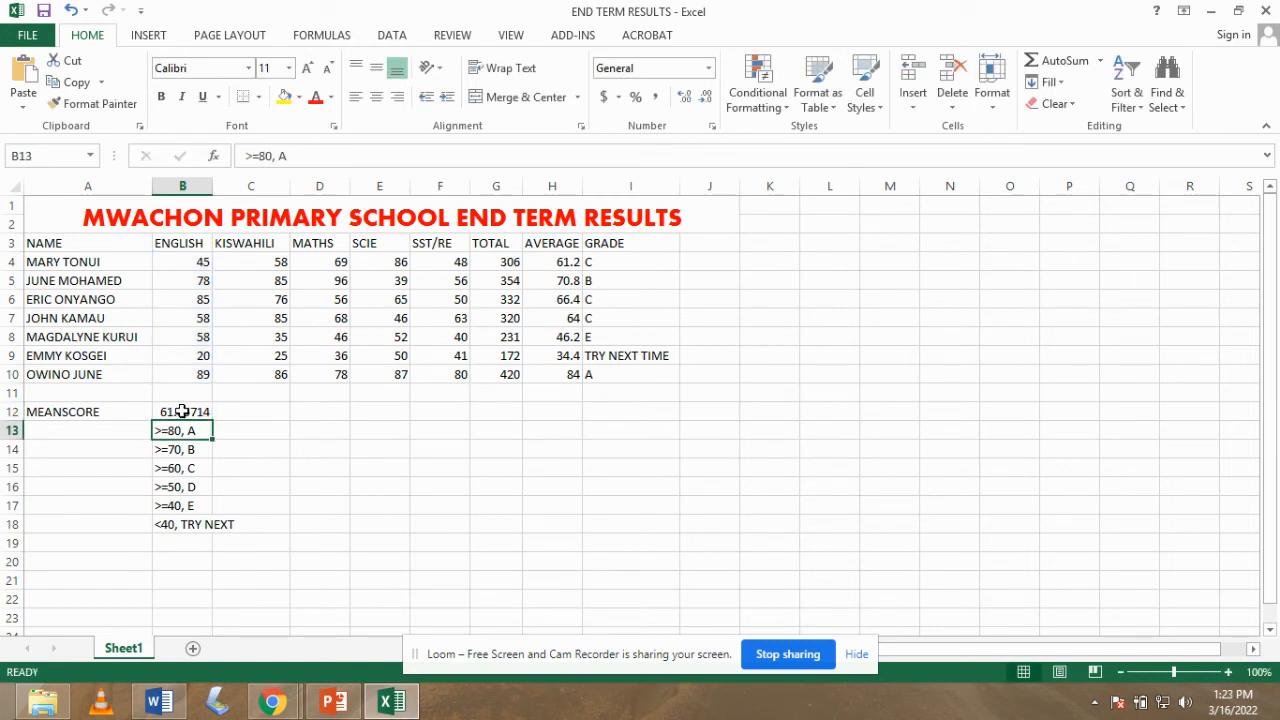
- Copy the B12 mean formula across to G12 for every subject and TOTAL
click(200, 415)
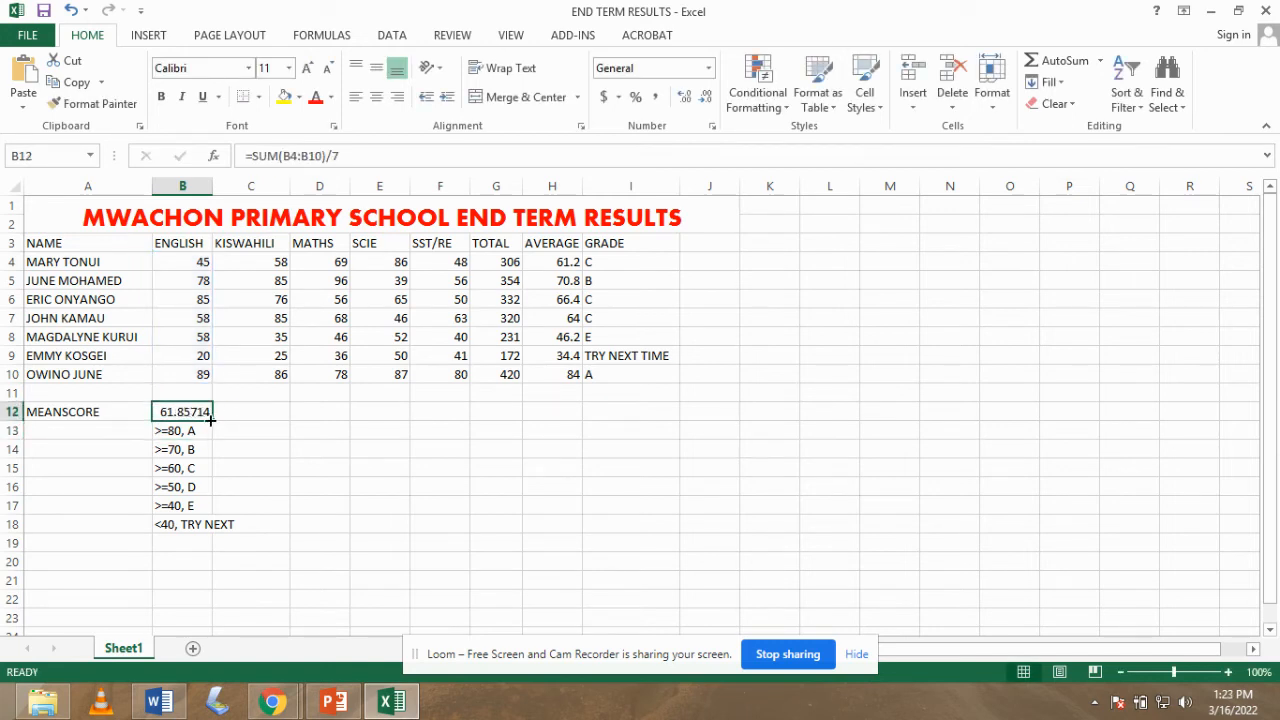
drag(210, 420, 505, 415)
click(556, 420)
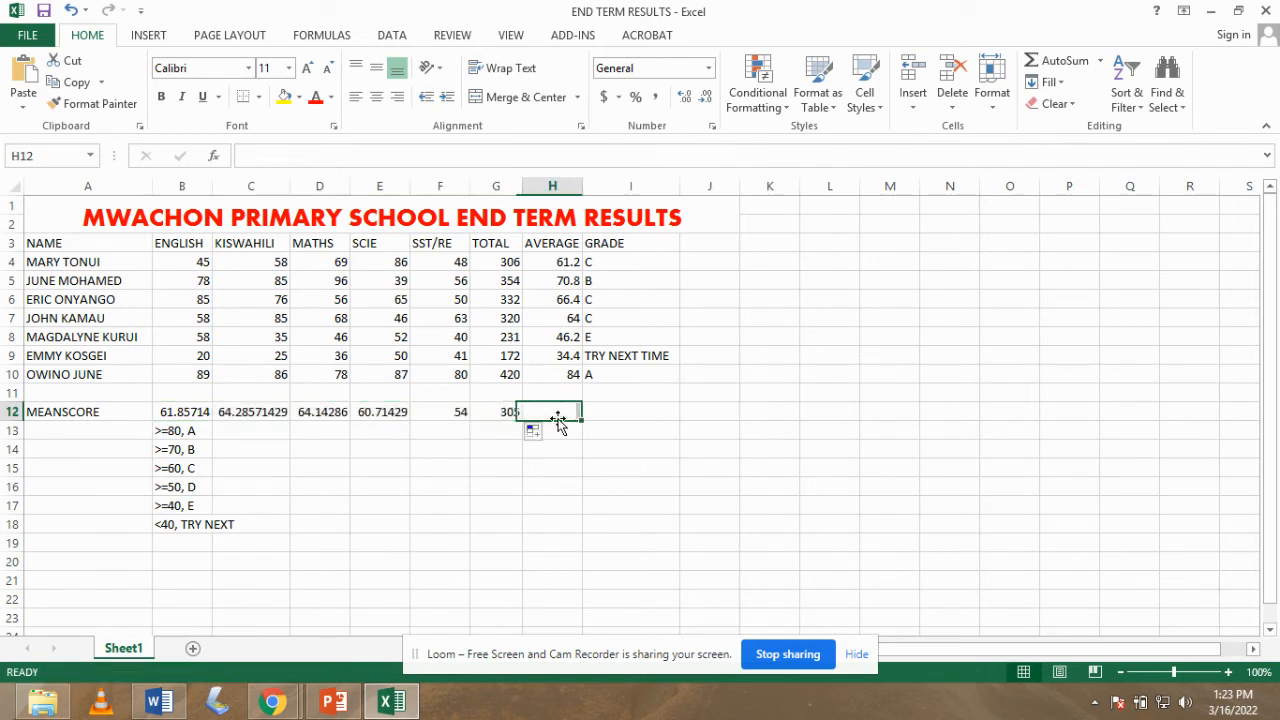
- Check each MEANSCORE formula from G12 back through B12
click(503, 413)
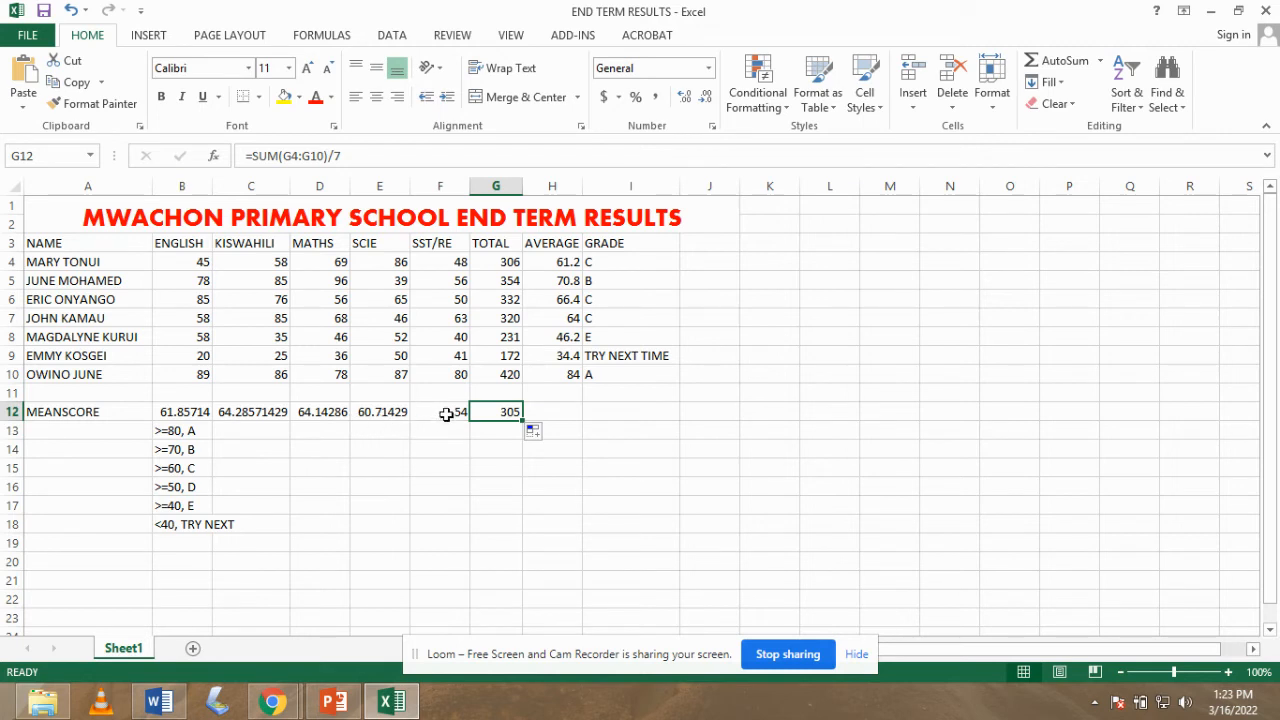
click(446, 415)
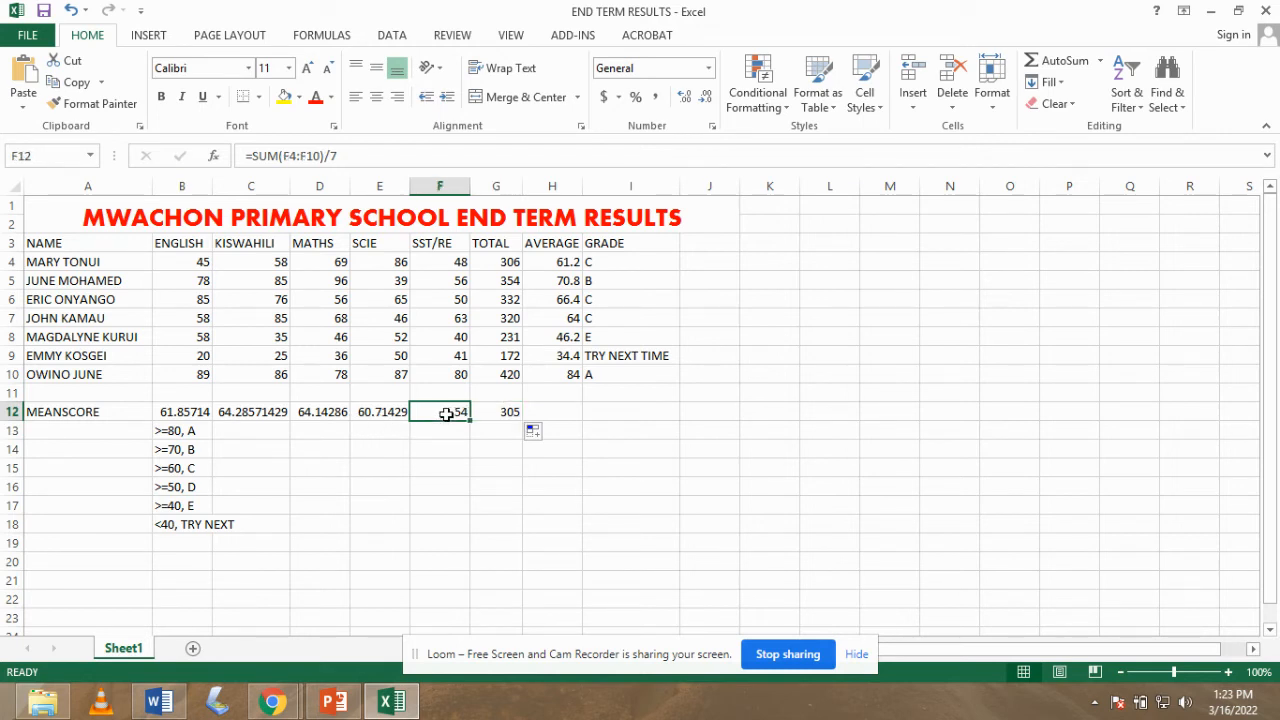
click(380, 414)
click(321, 420)
click(234, 415)
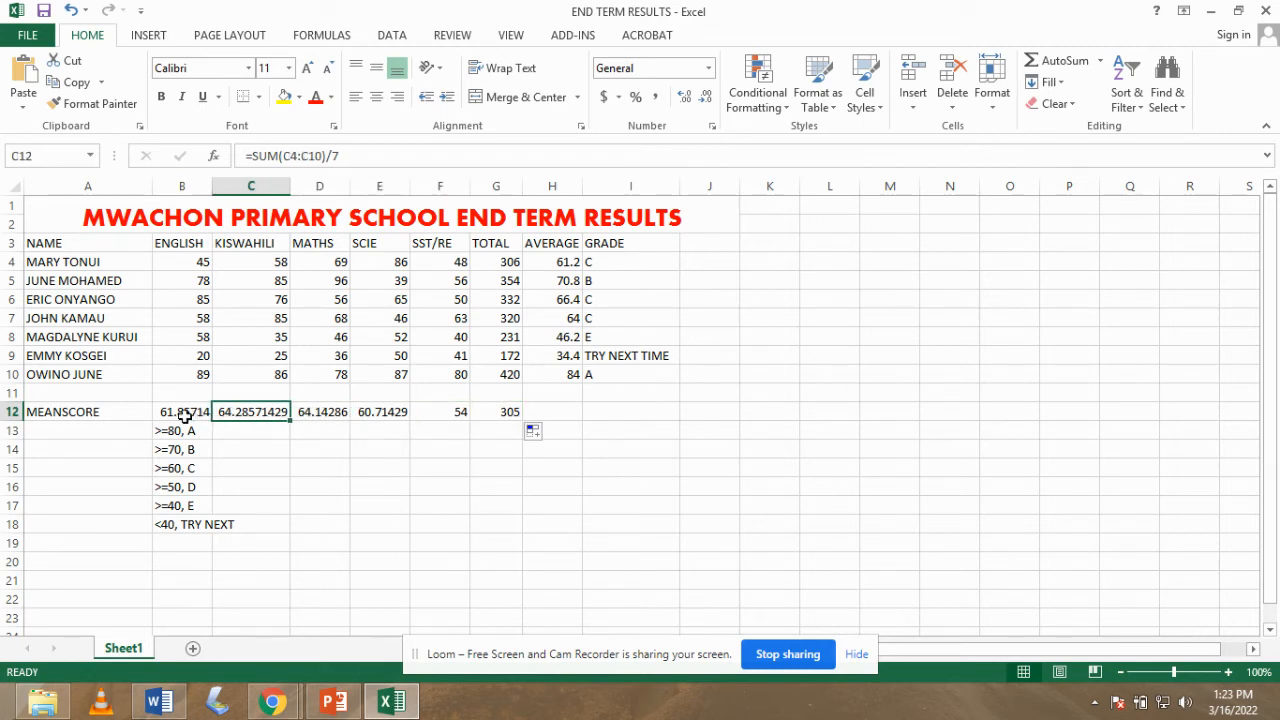
click(181, 416)
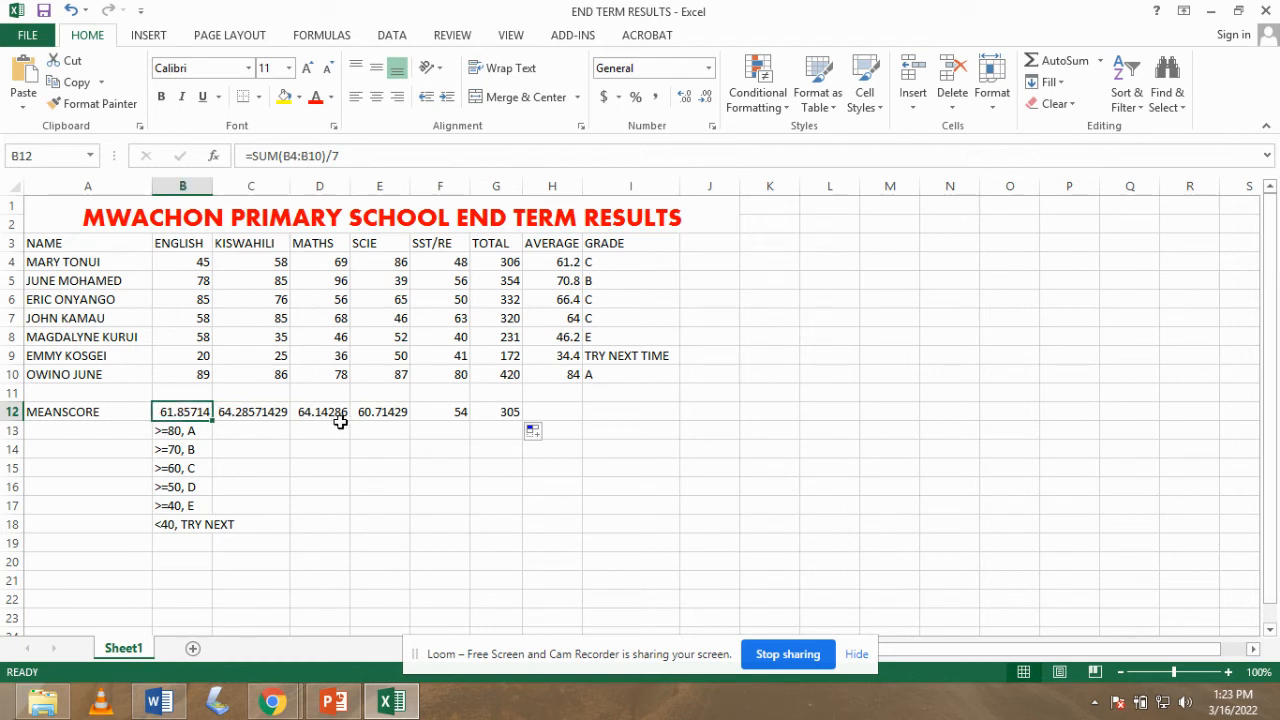
click(506, 415)
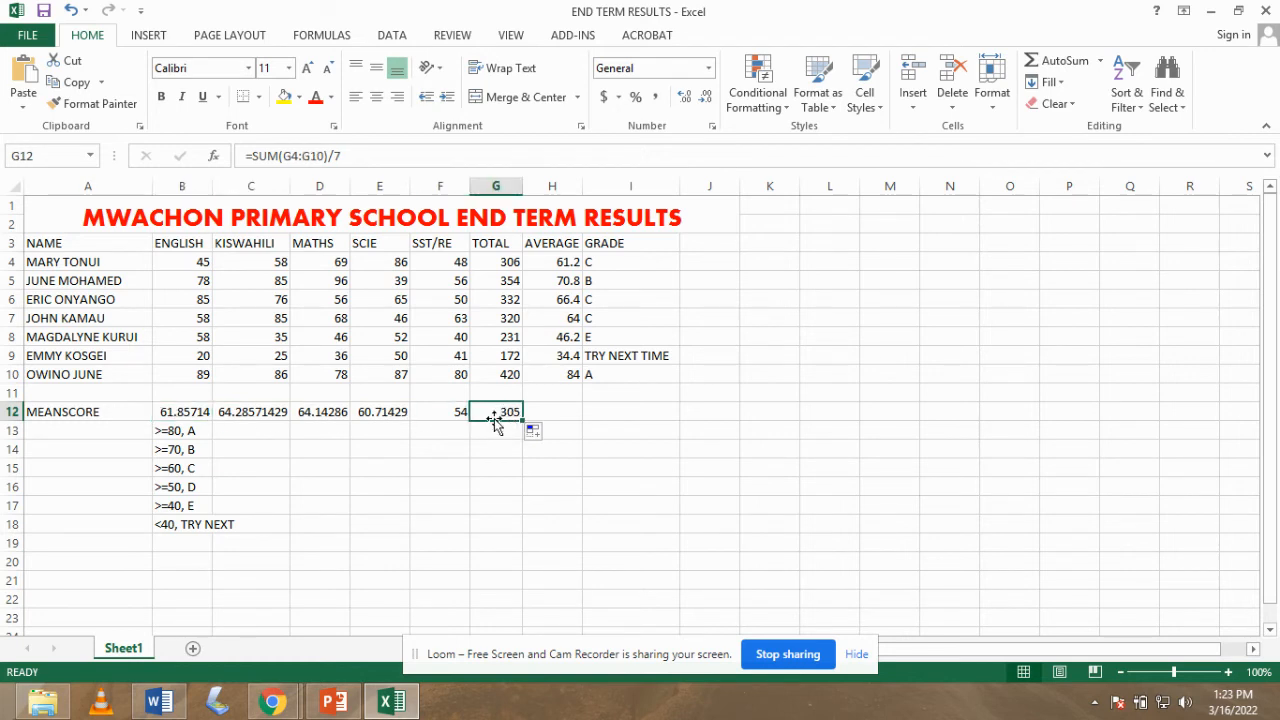
click(548, 412)
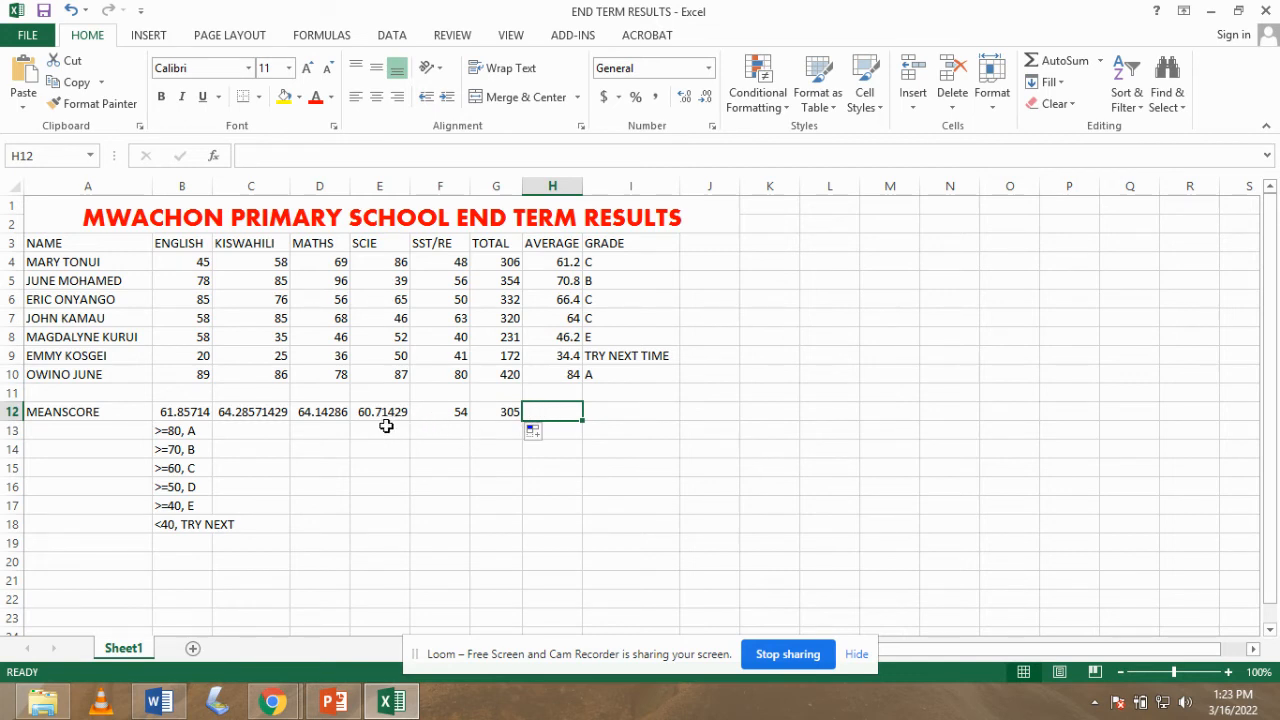
- Insert a blank row 13 above the grading key, then select the MEANSCORE cells A12:G12
click(12, 431)
right_click(12, 431)
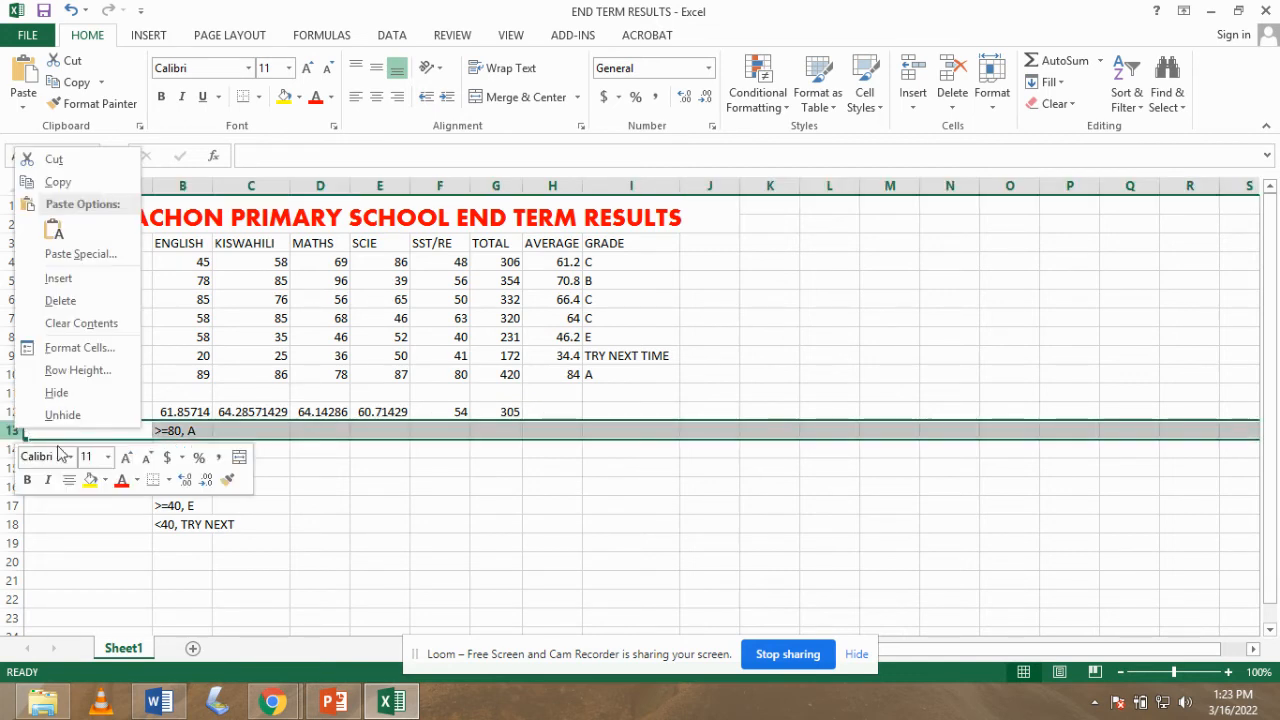
click(14, 432)
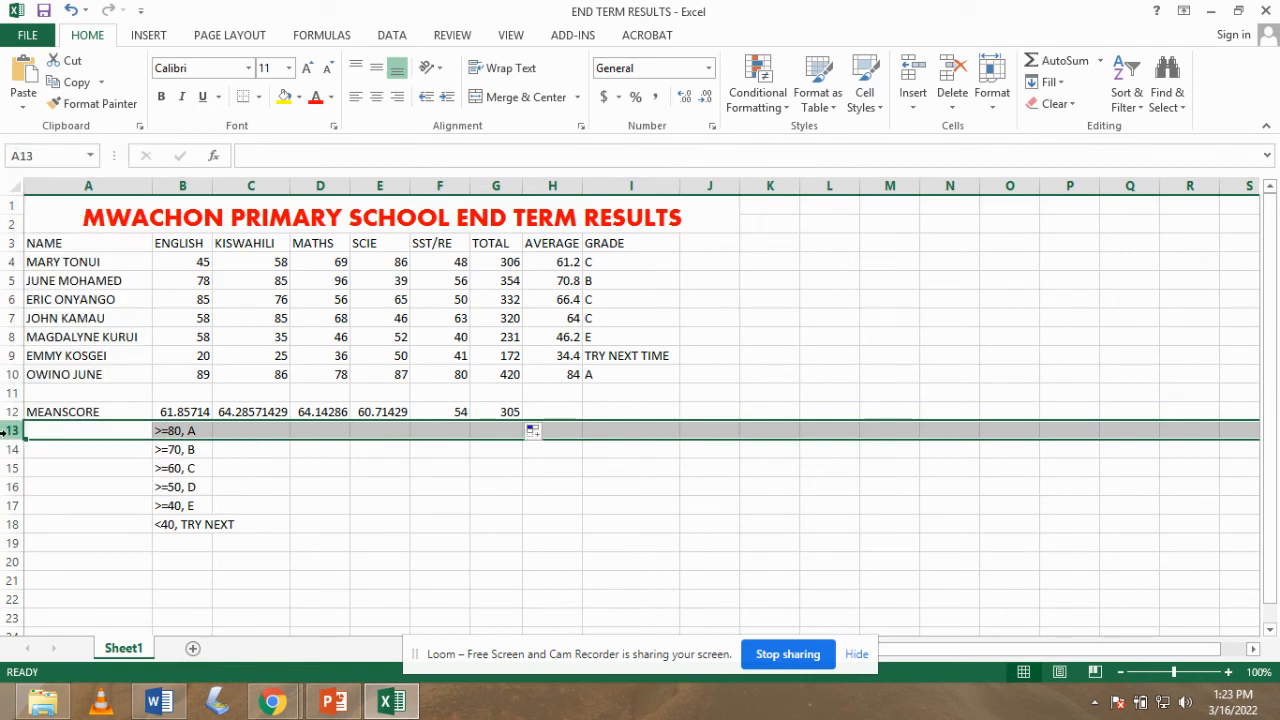
right_click(14, 432)
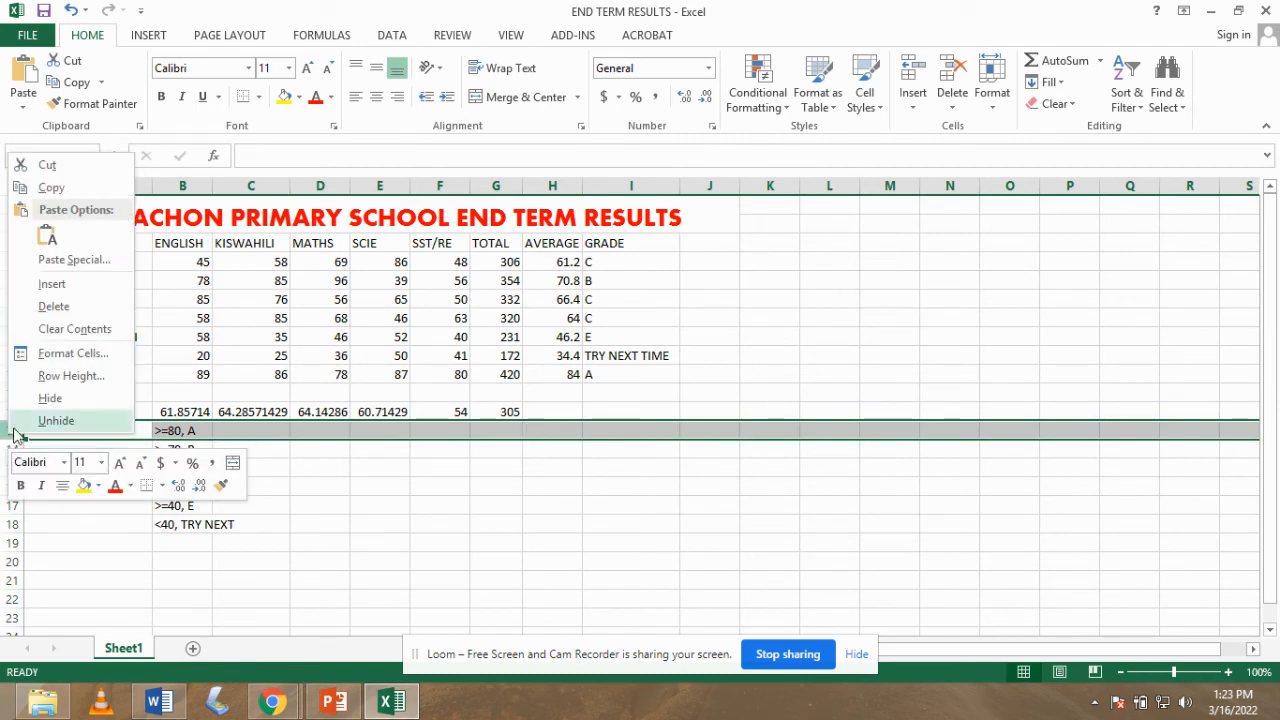
click(52, 284)
click(284, 463)
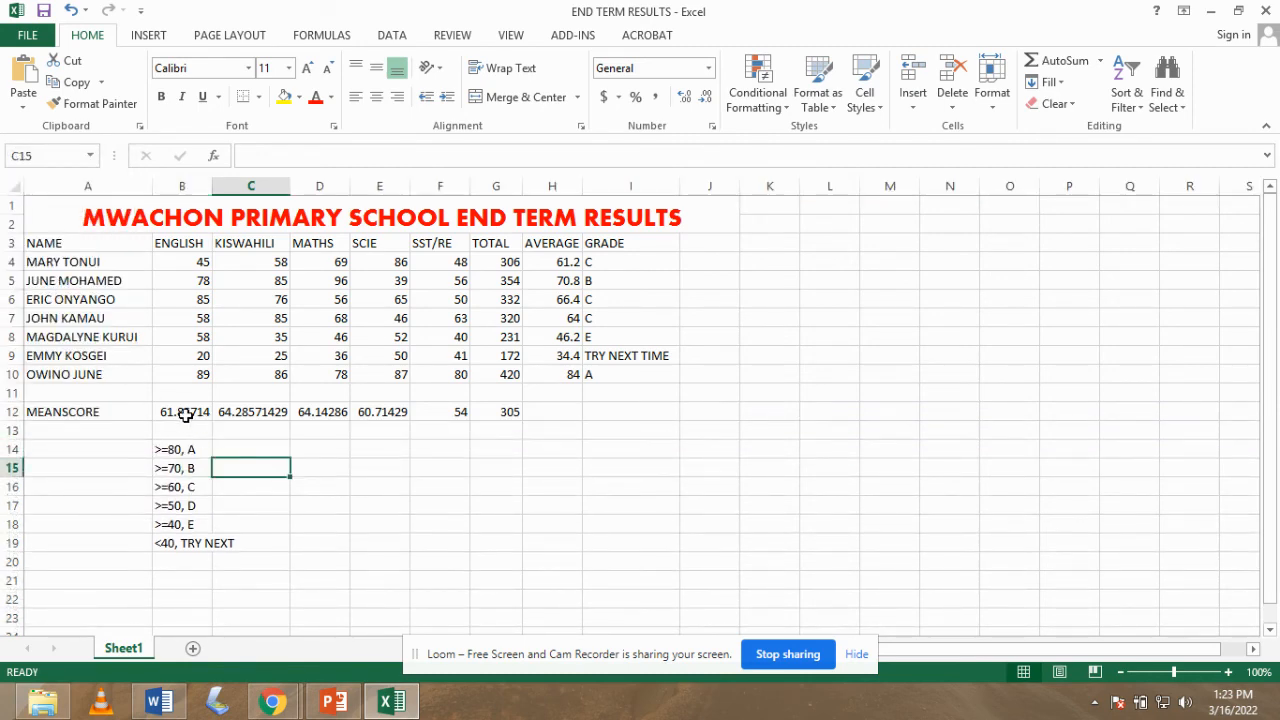
drag(512, 414, 100, 414)
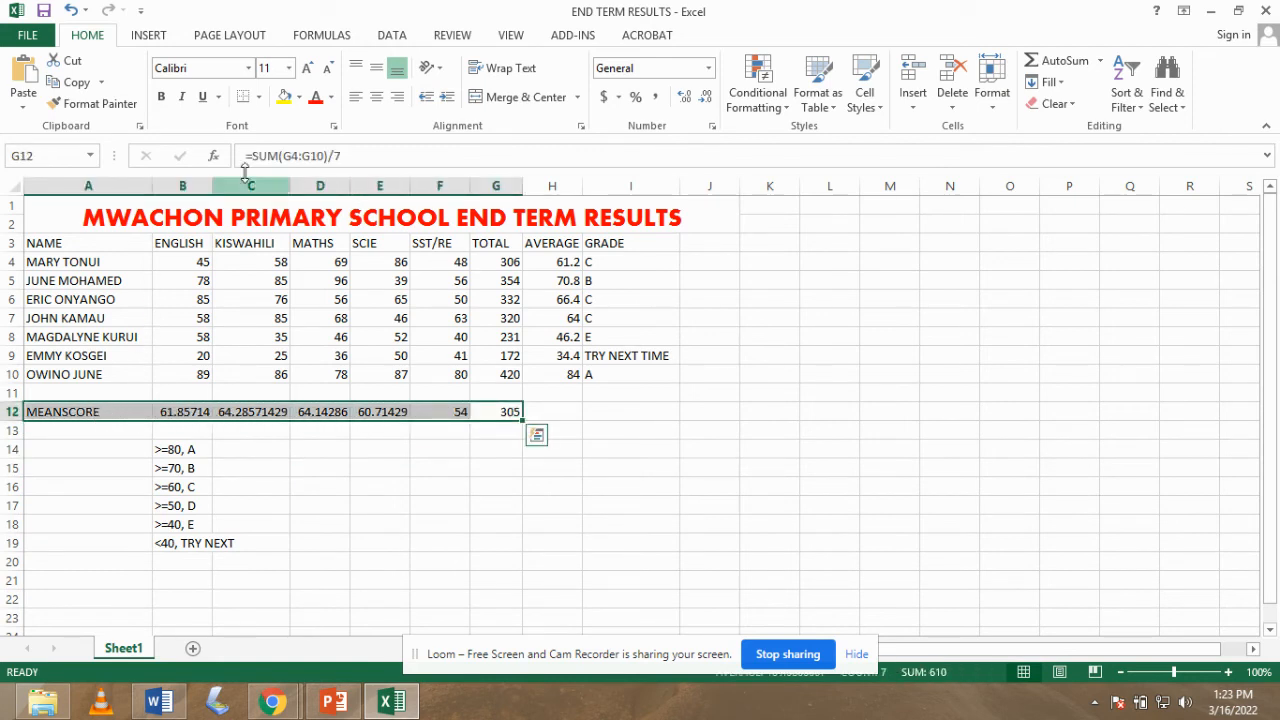
- Apply red font colour and bold to A12:G12 and save the workbook
click(321, 103)
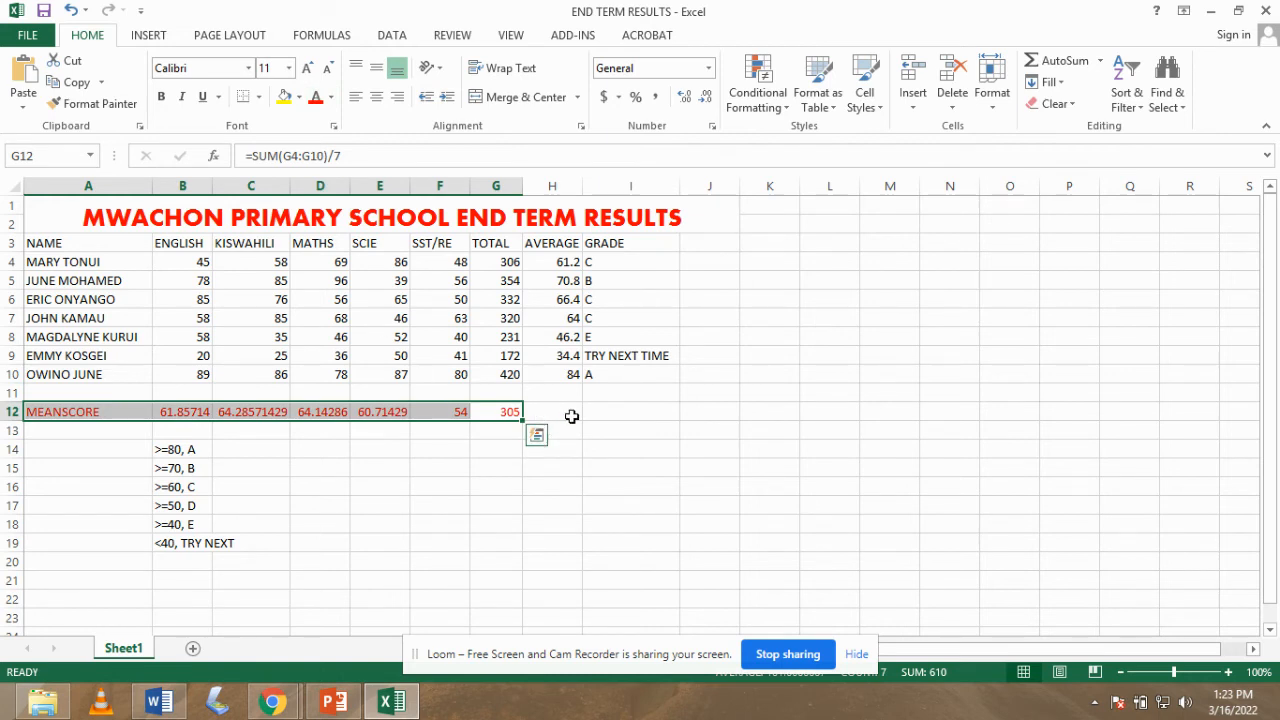
click(161, 96)
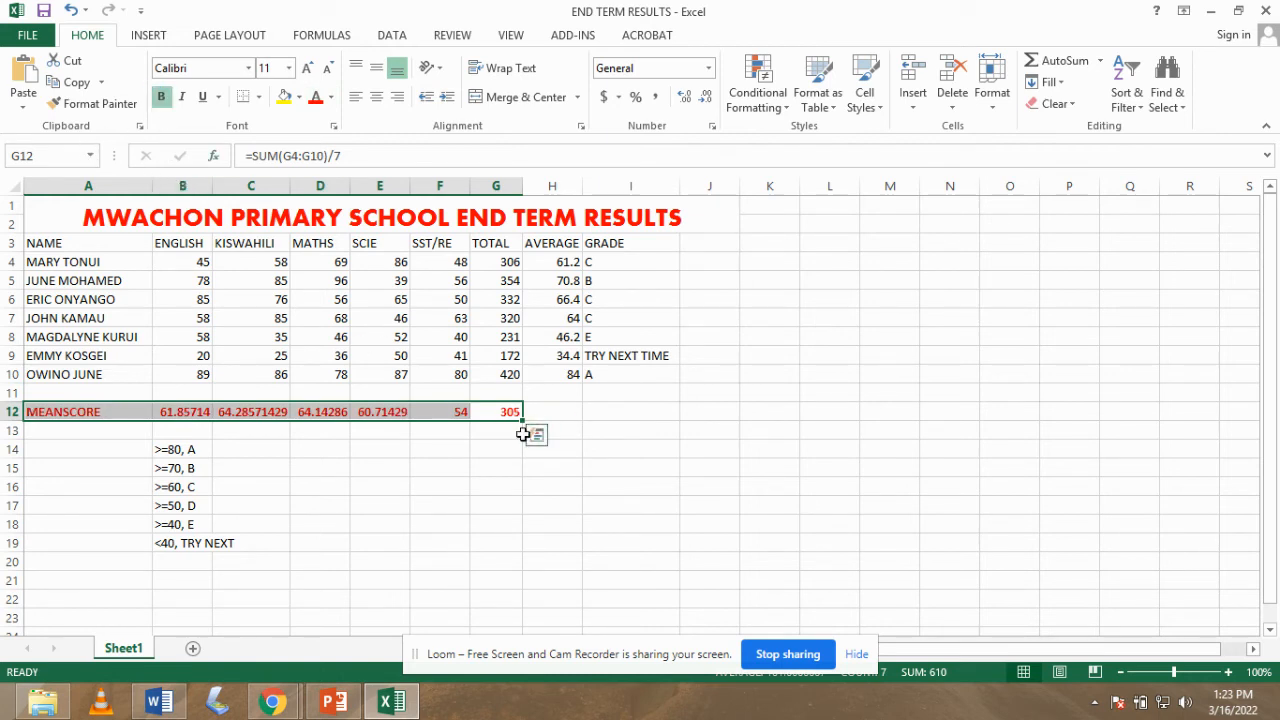
click(596, 414)
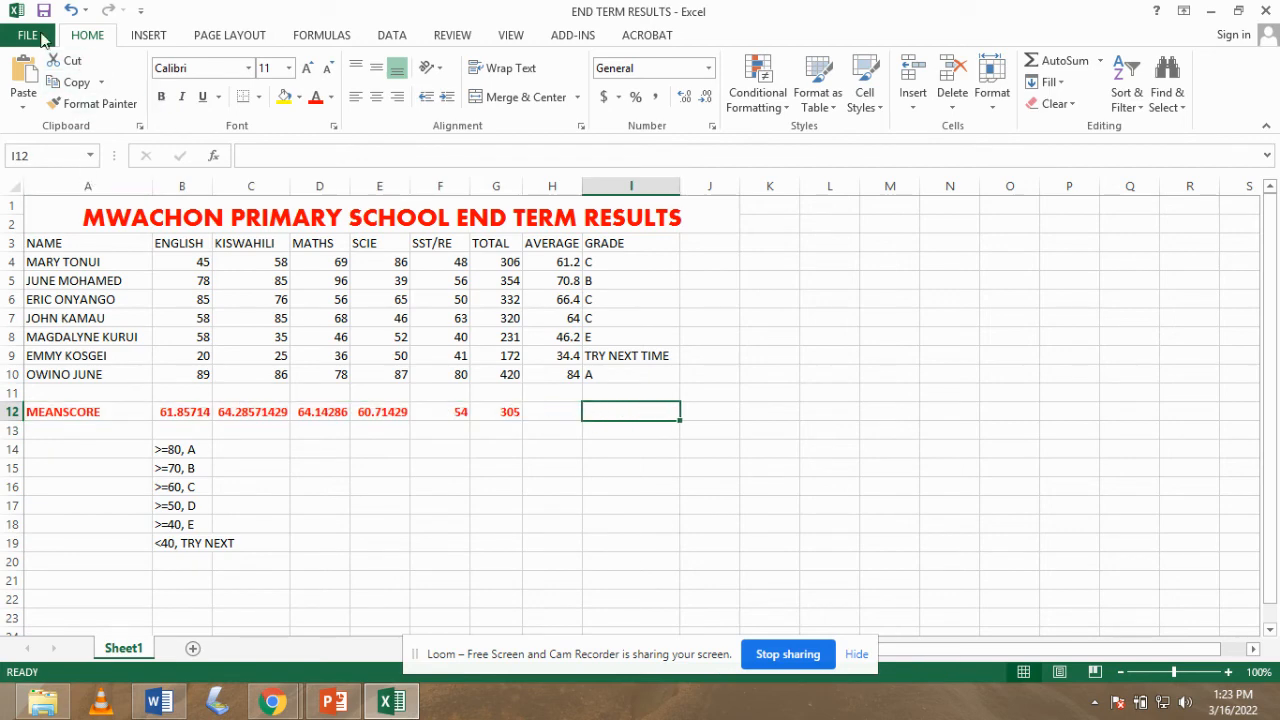
click(30, 36)
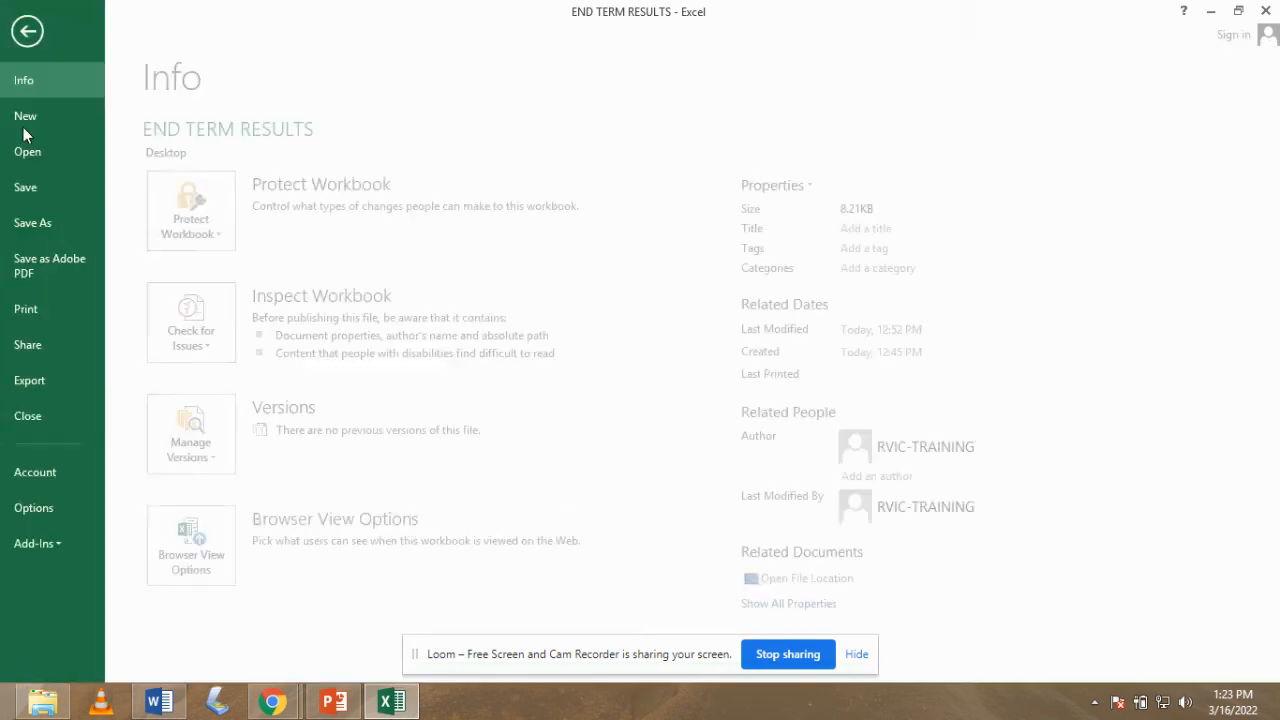
click(40, 187)
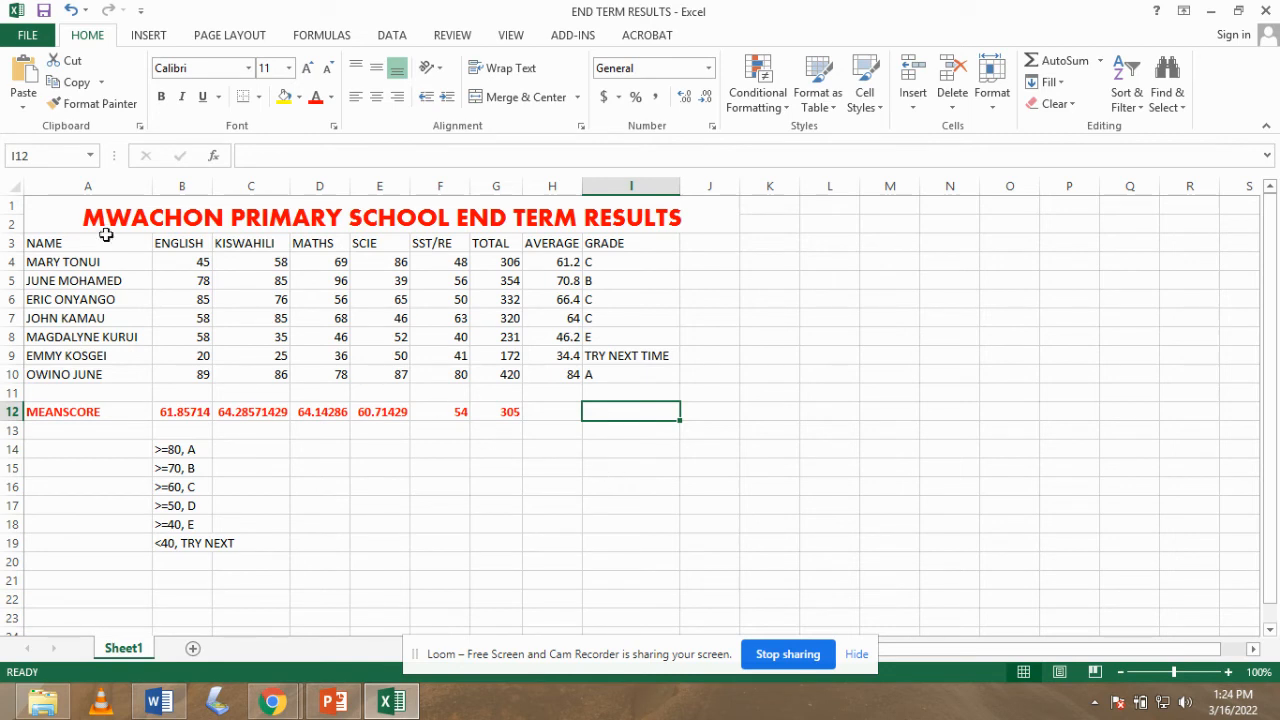
- Give A3:I10 thick green Outline and Inside borders through Format Cells
drag(31, 237, 614, 378)
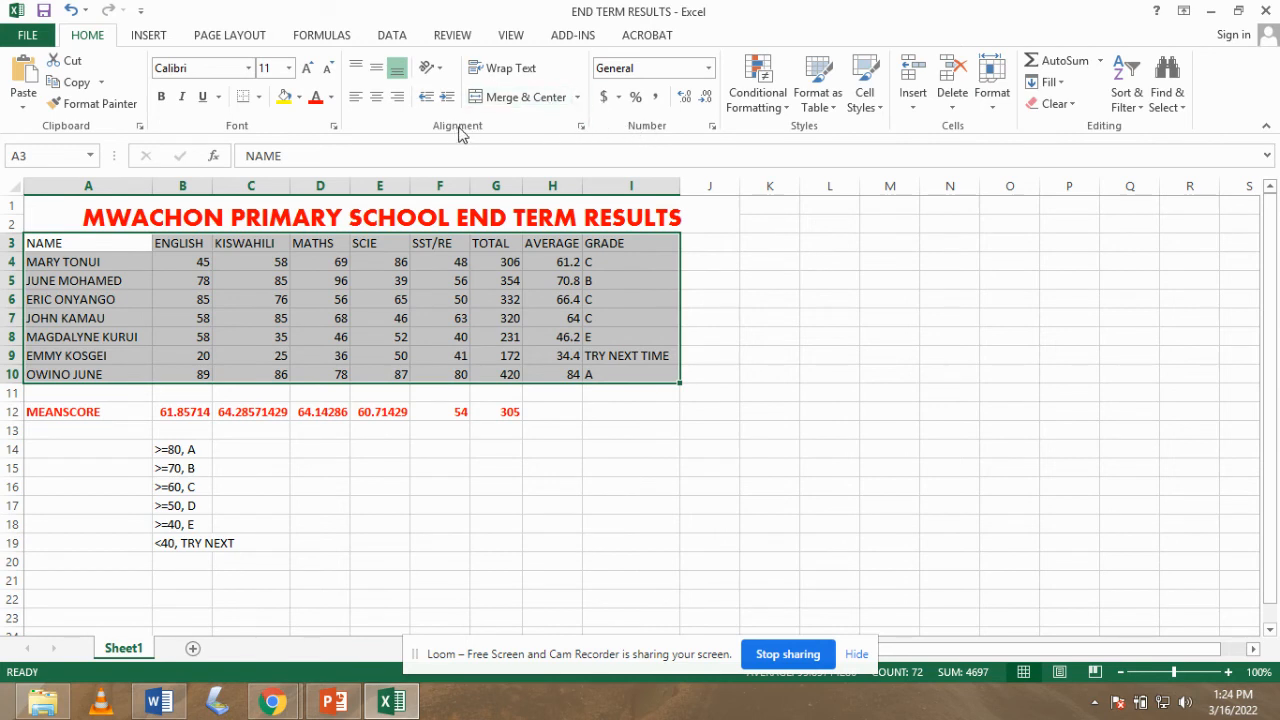
click(581, 127)
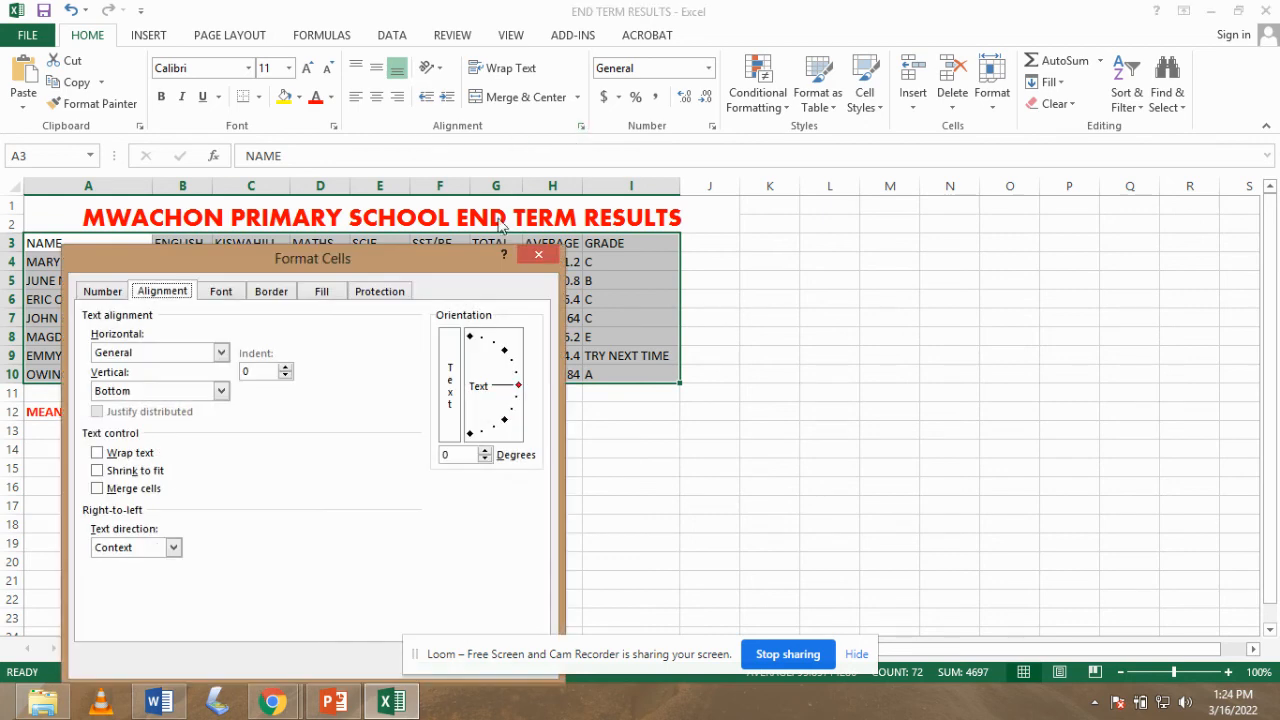
click(270, 292)
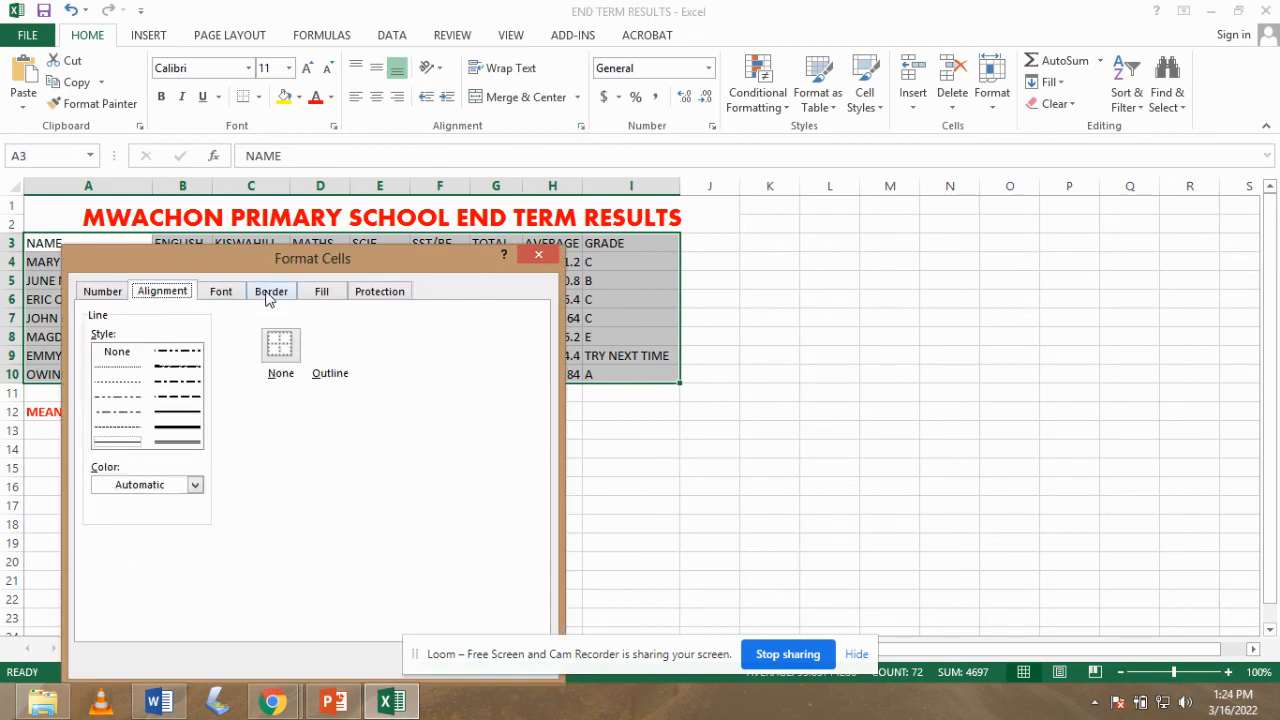
click(181, 428)
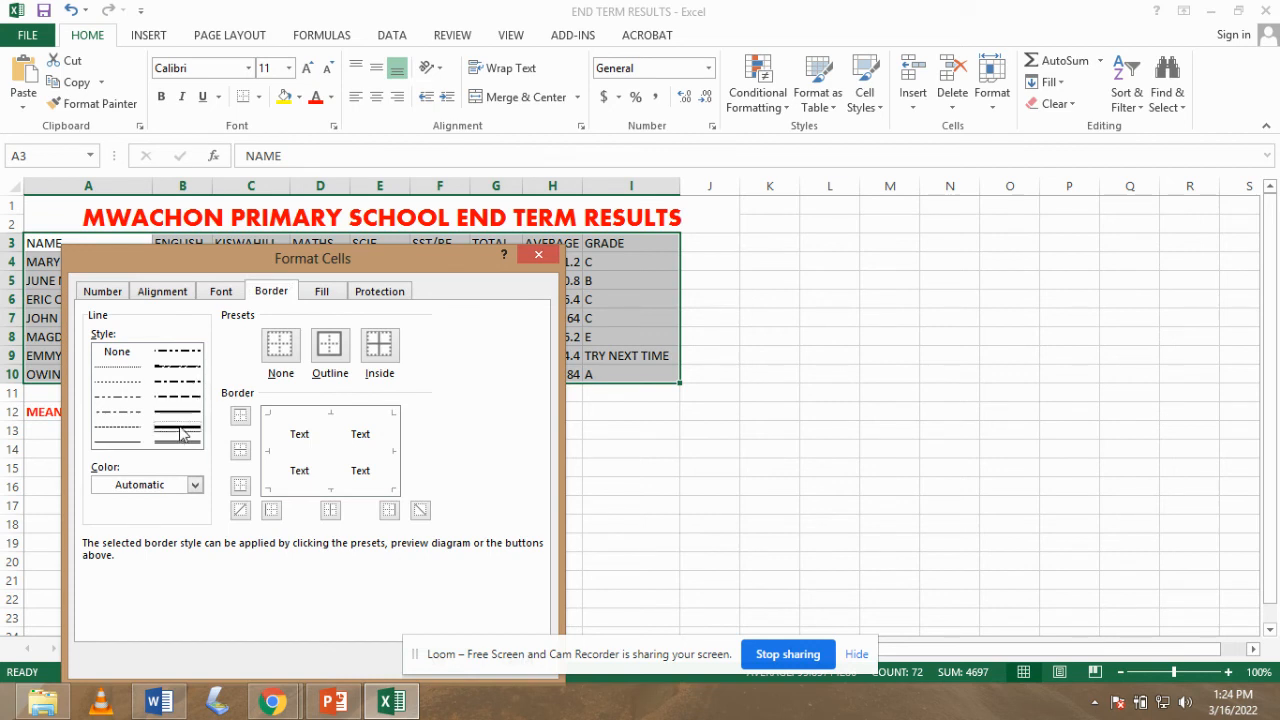
click(195, 485)
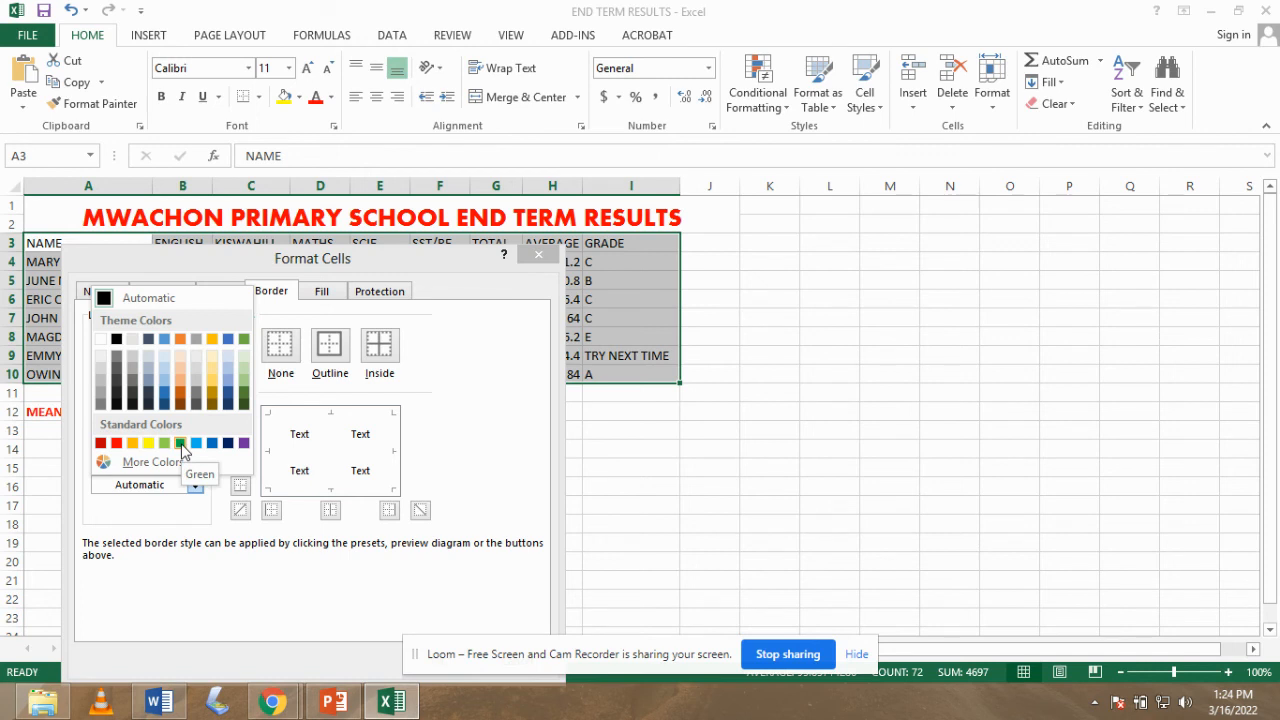
click(181, 444)
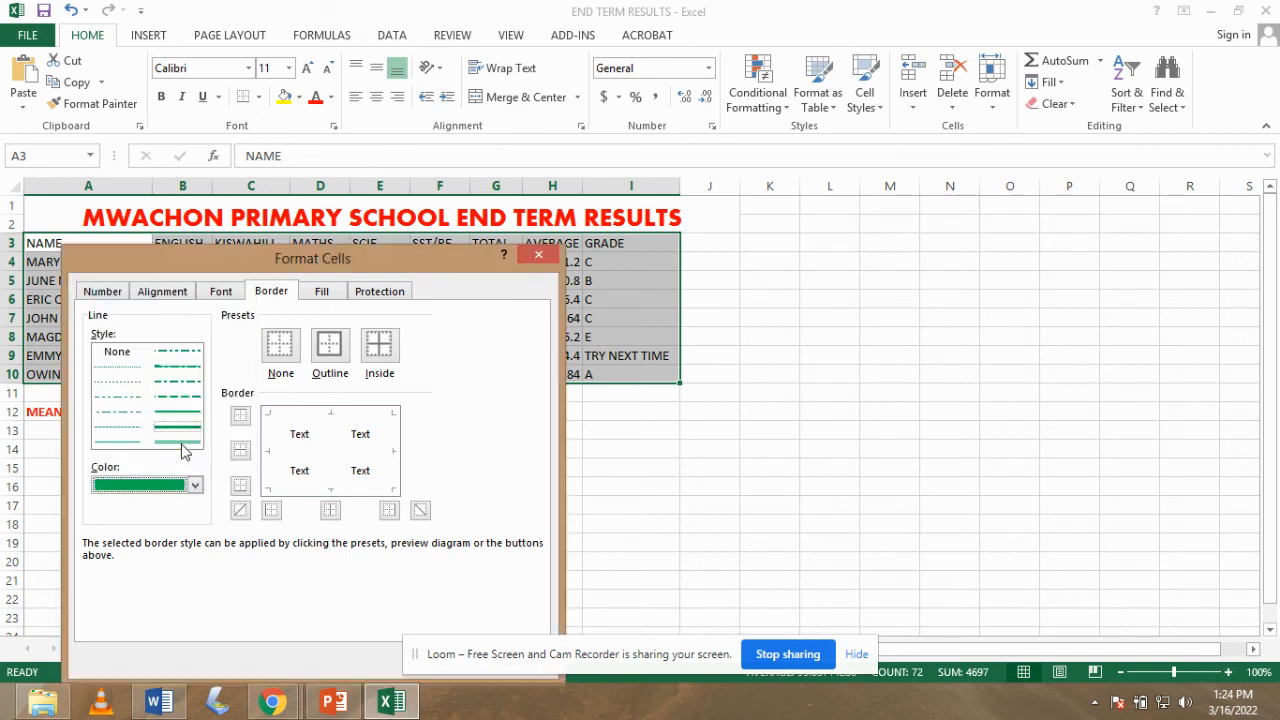
click(330, 350)
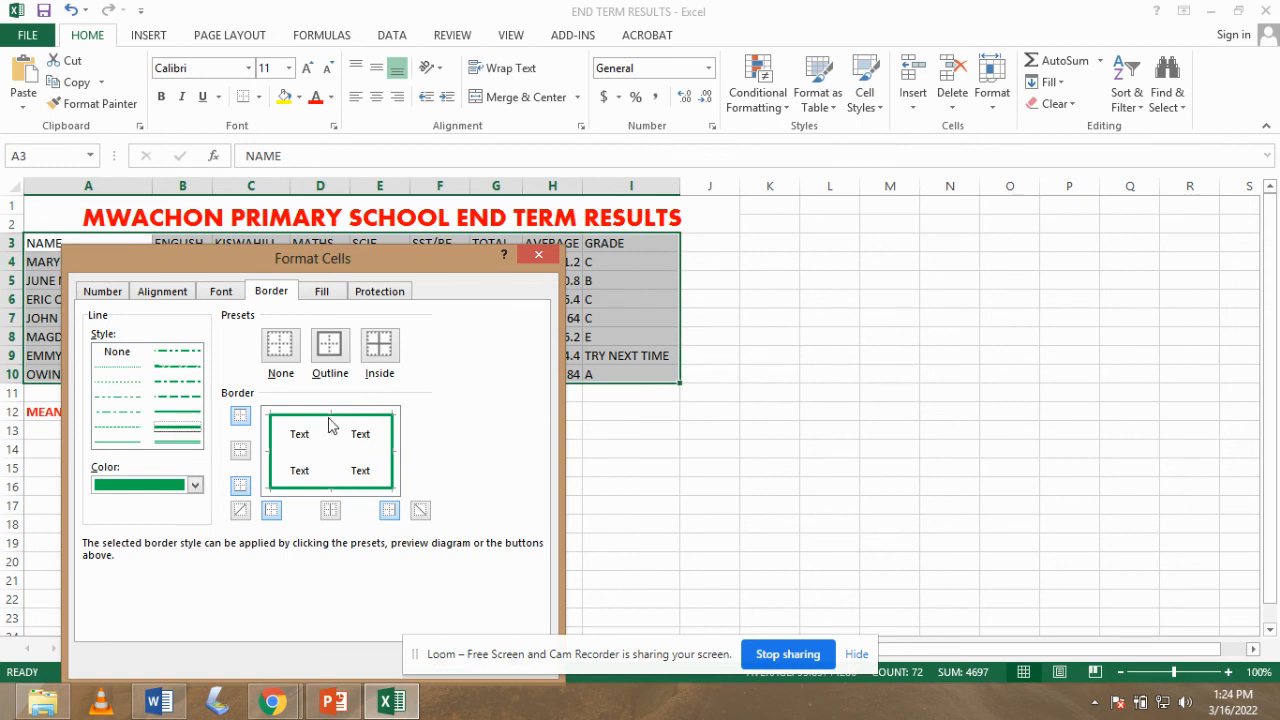
click(372, 358)
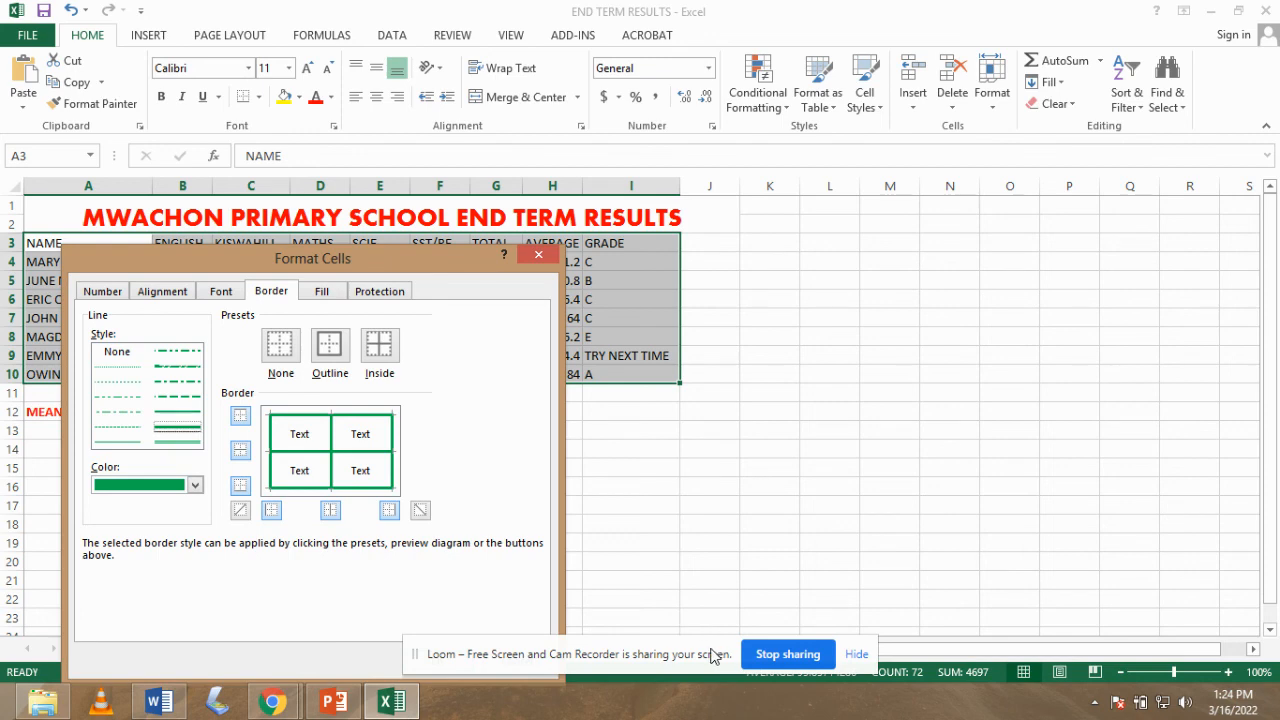
drag(714, 654, 833, 520)
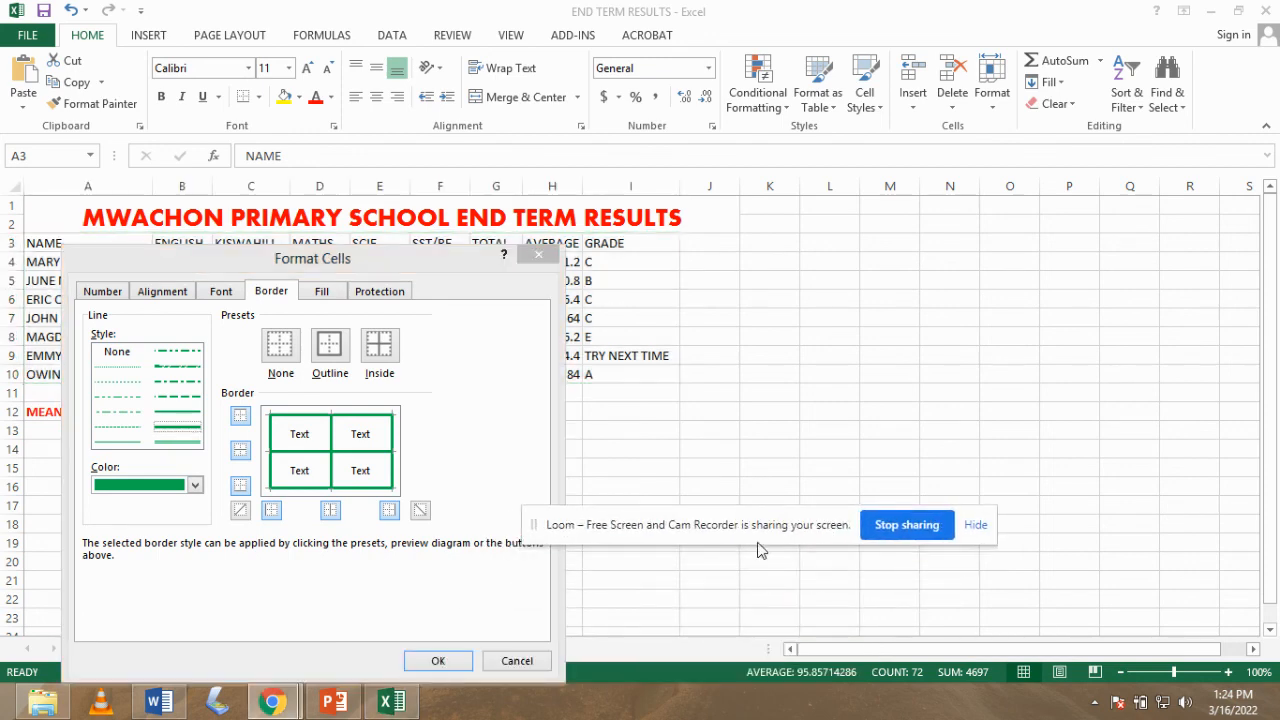
click(437, 662)
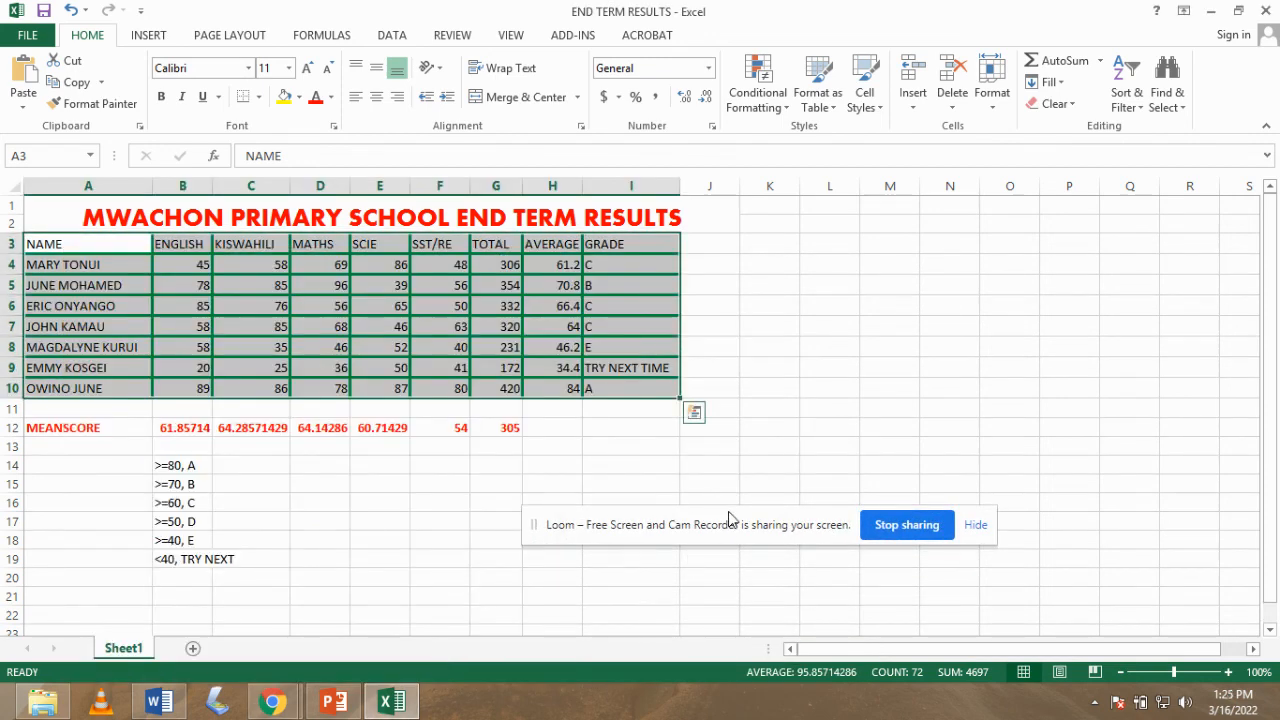
- Deselect the table to view its green borders, then save the workbook
drag(730, 526, 685, 646)
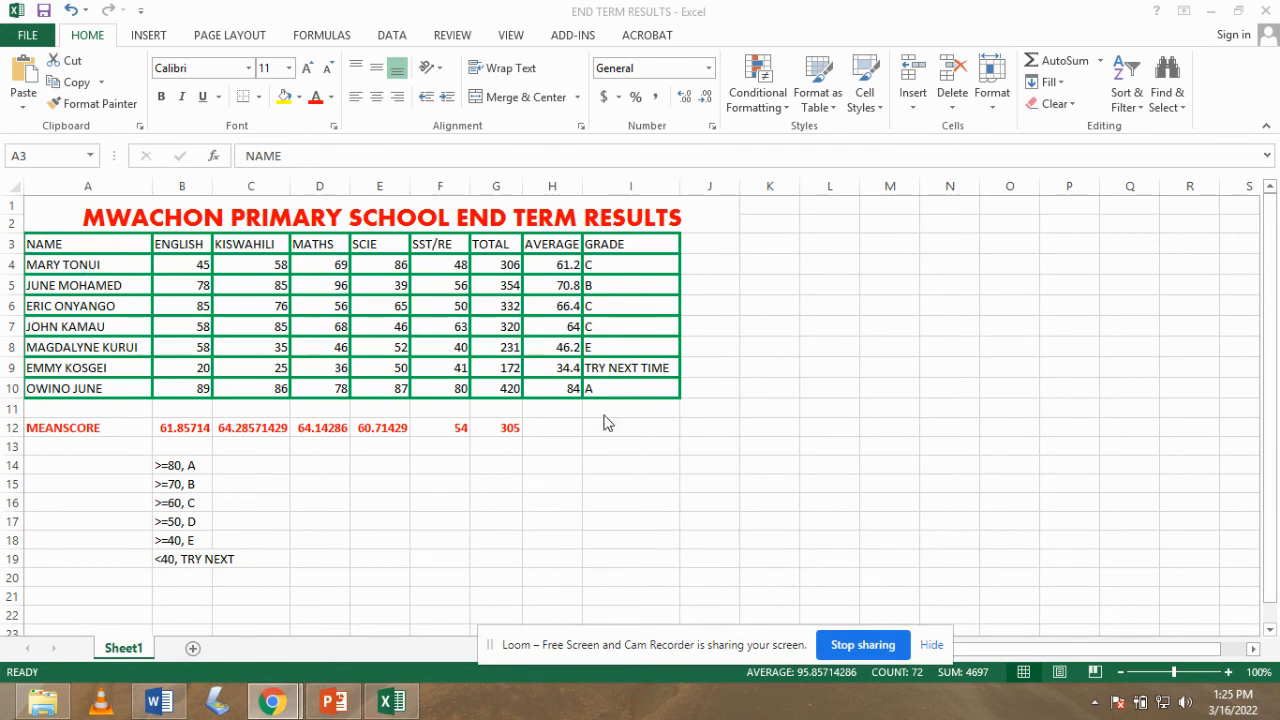
click(1121, 646)
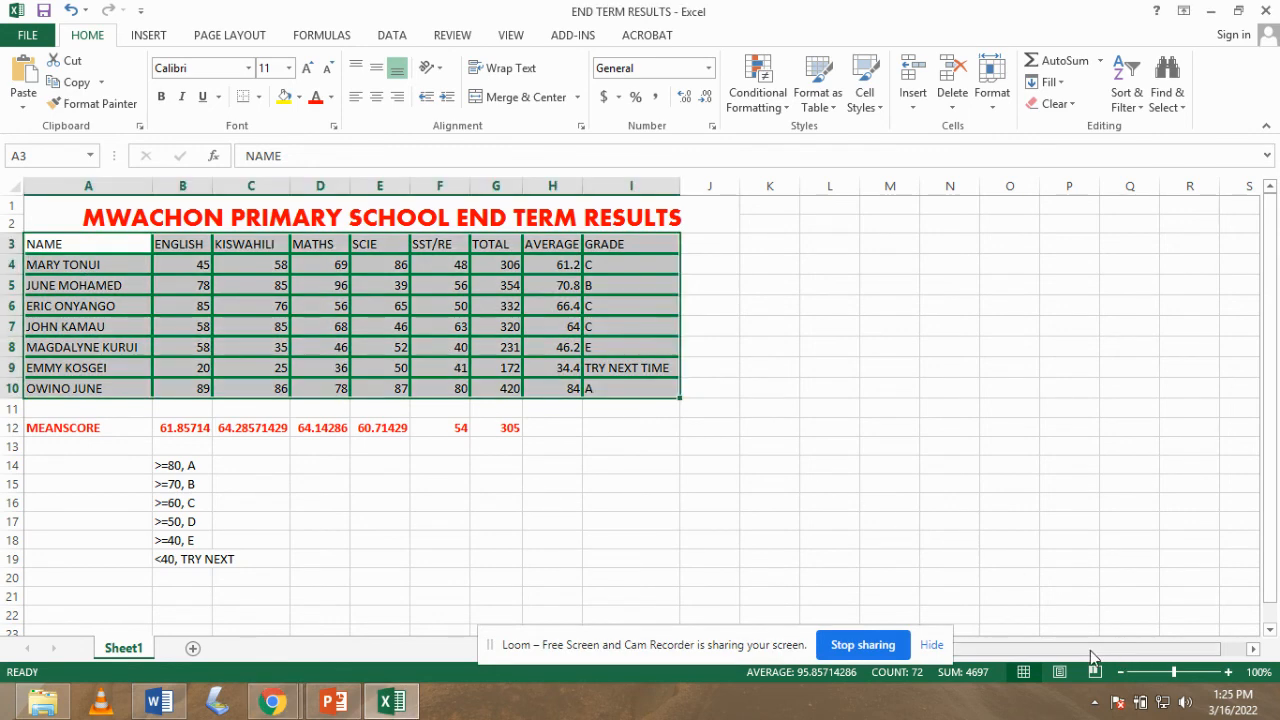
click(775, 412)
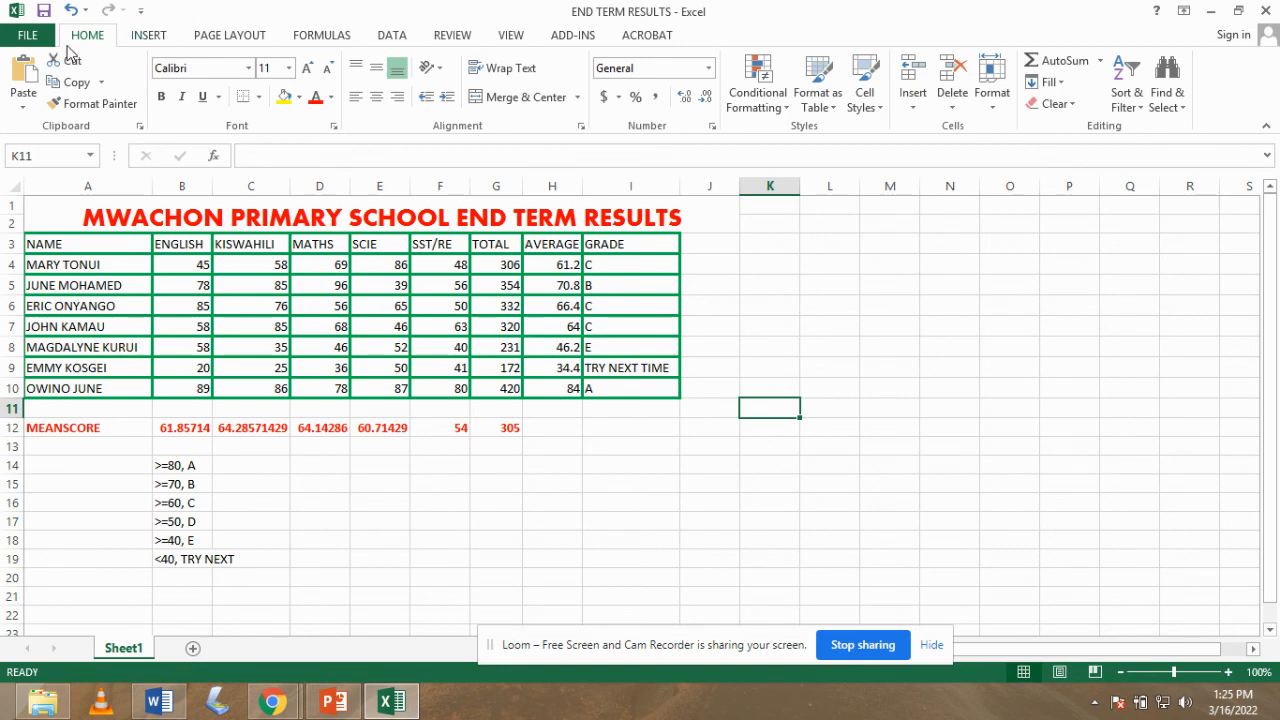
click(34, 36)
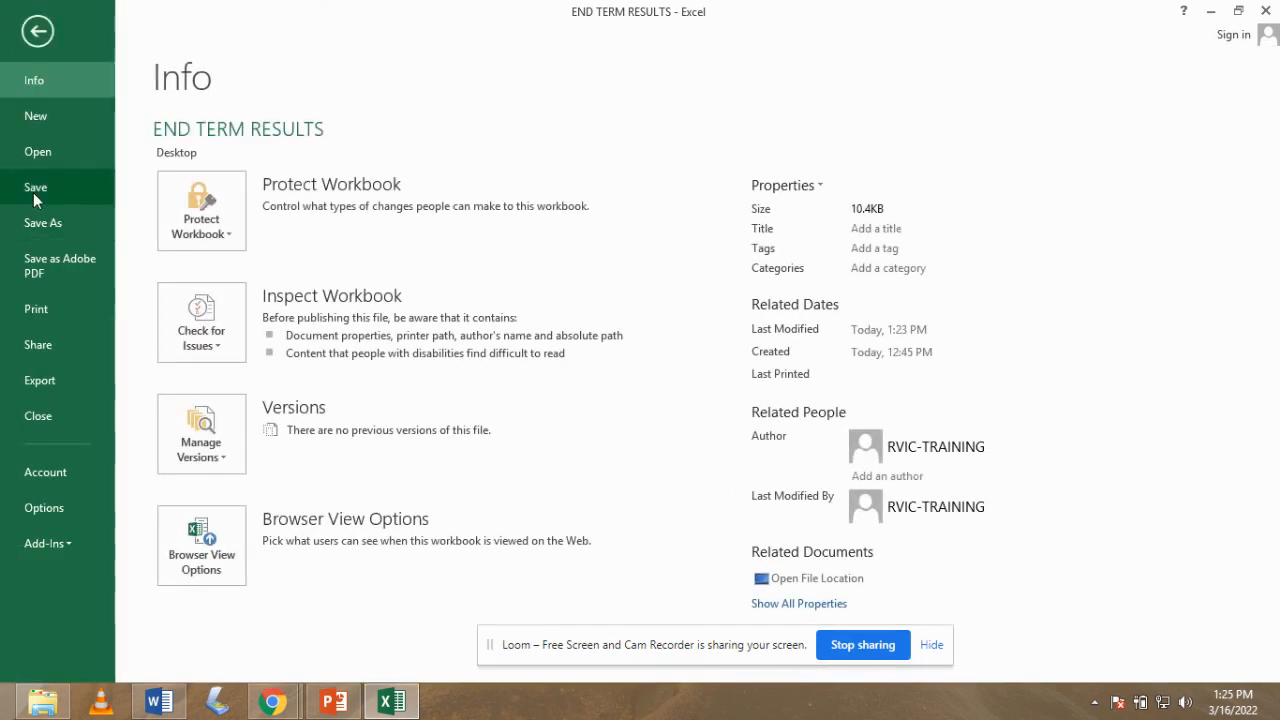
click(37, 188)
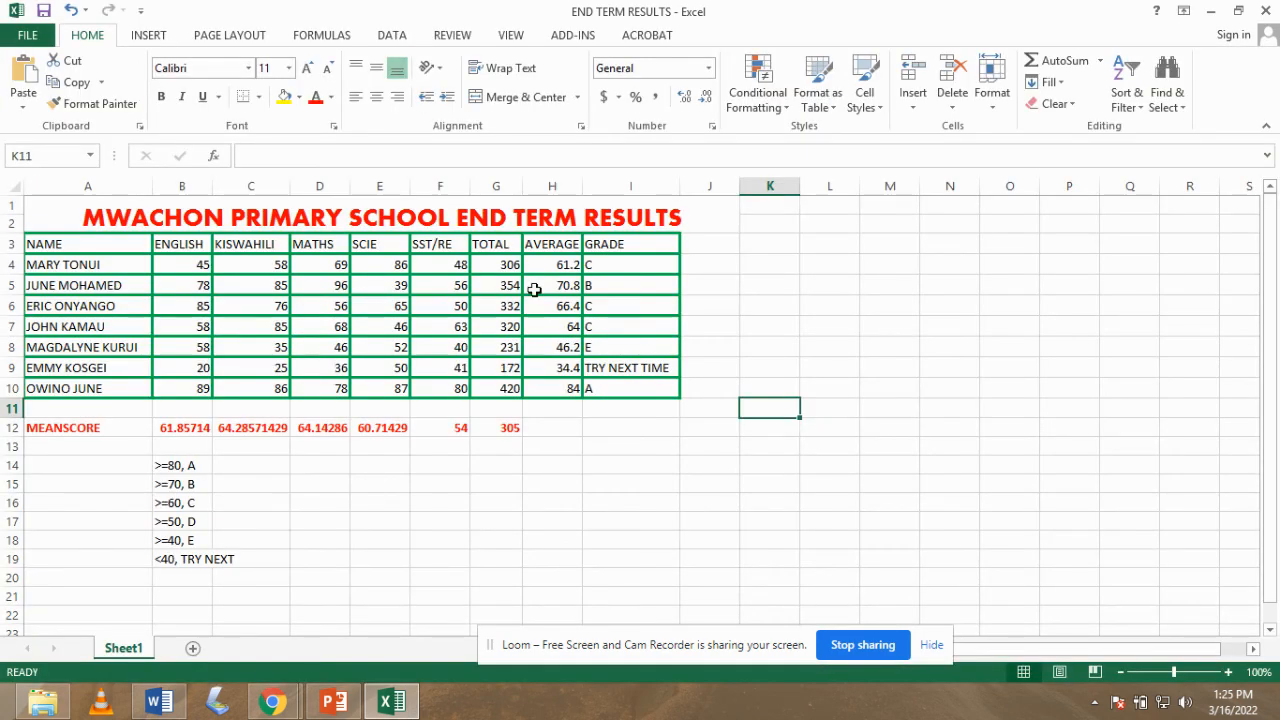